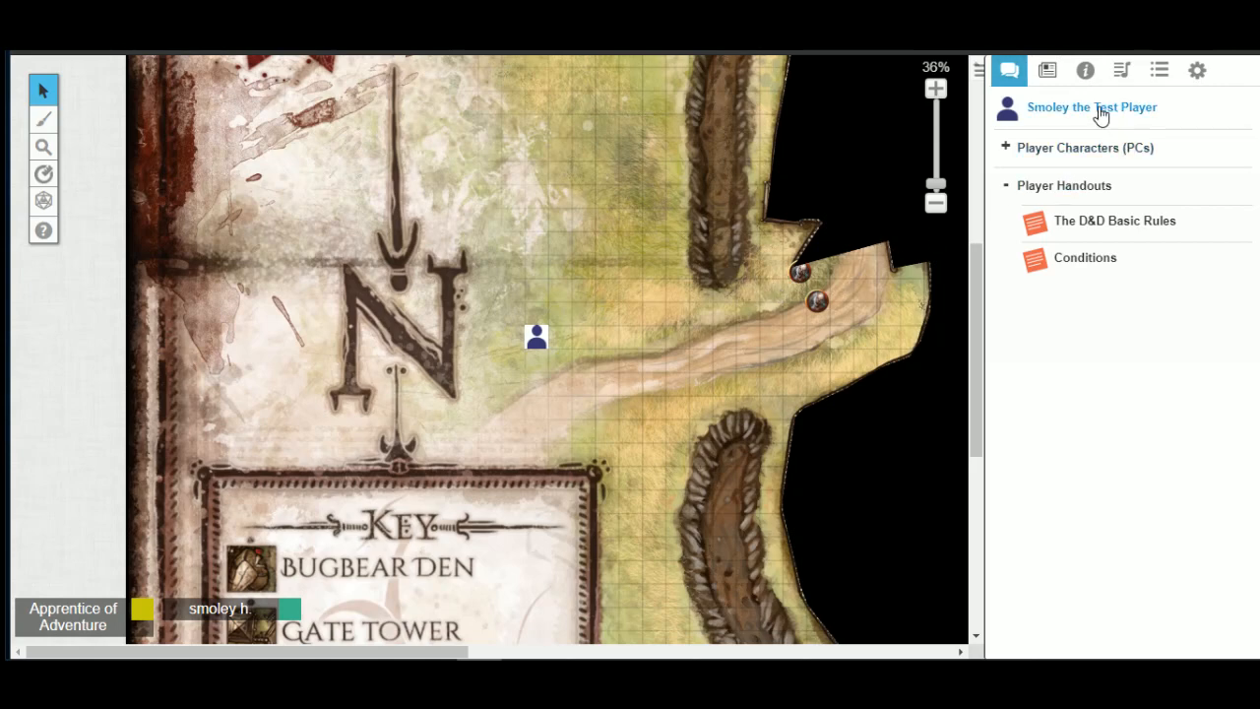
# Step: Open the test player character's sheet from the journal and choose to create the character with the Charactermancer
pyautogui.click(1200, 71)
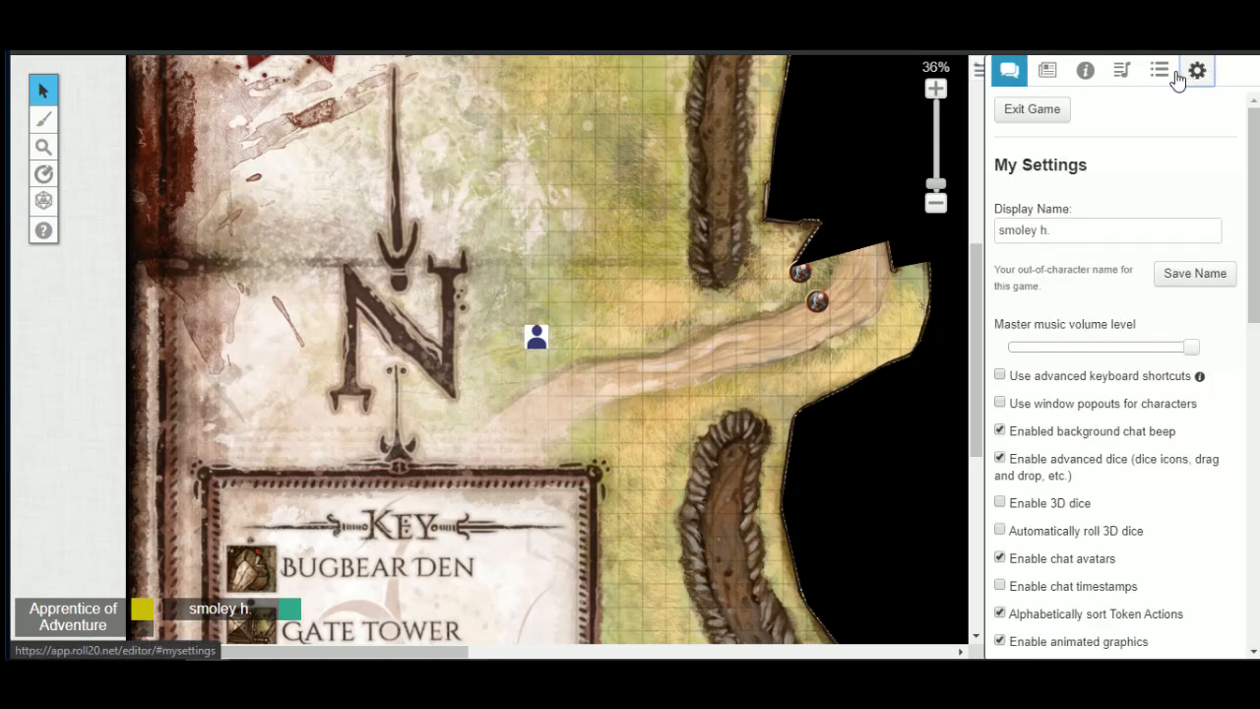
pyautogui.click(1049, 77)
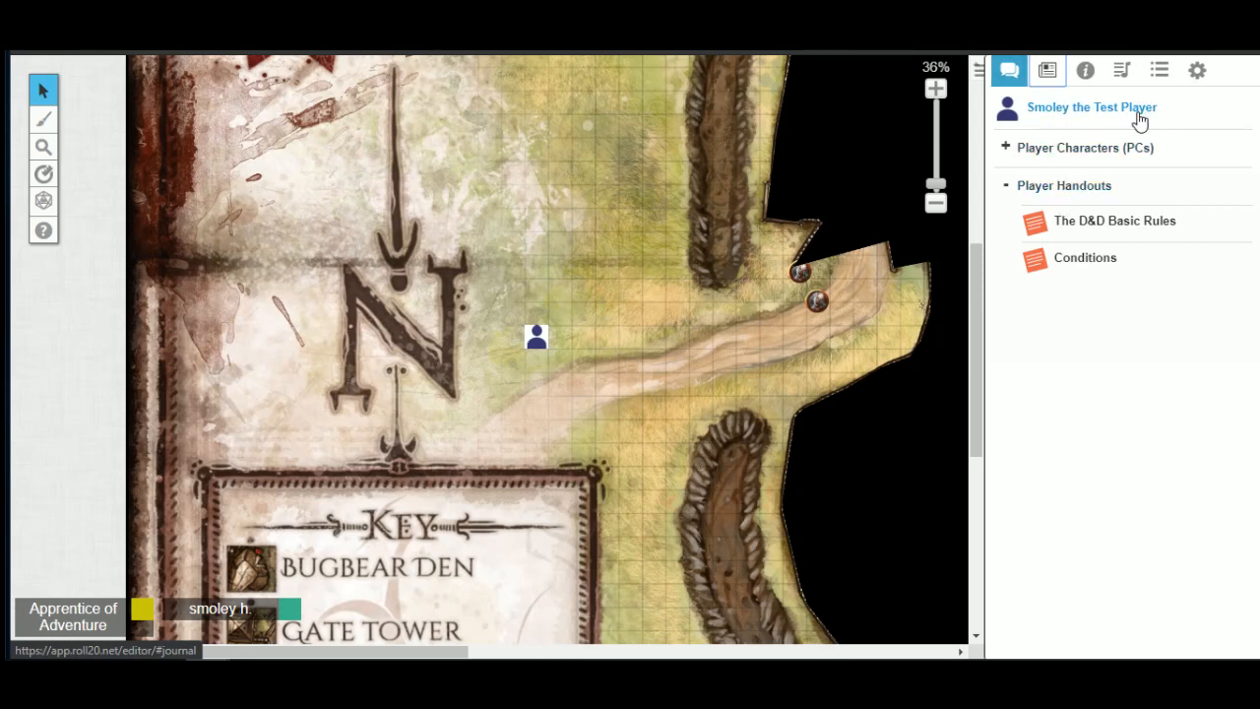
pyautogui.click(1080, 110)
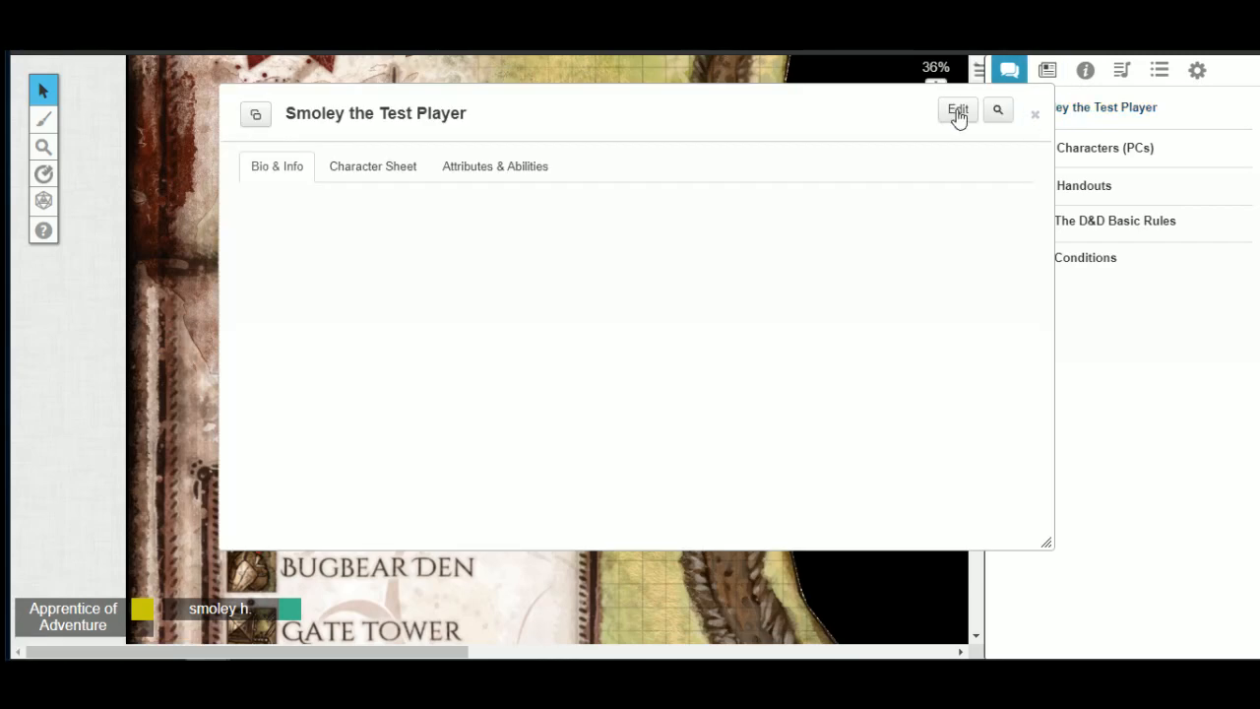
pyautogui.click(375, 170)
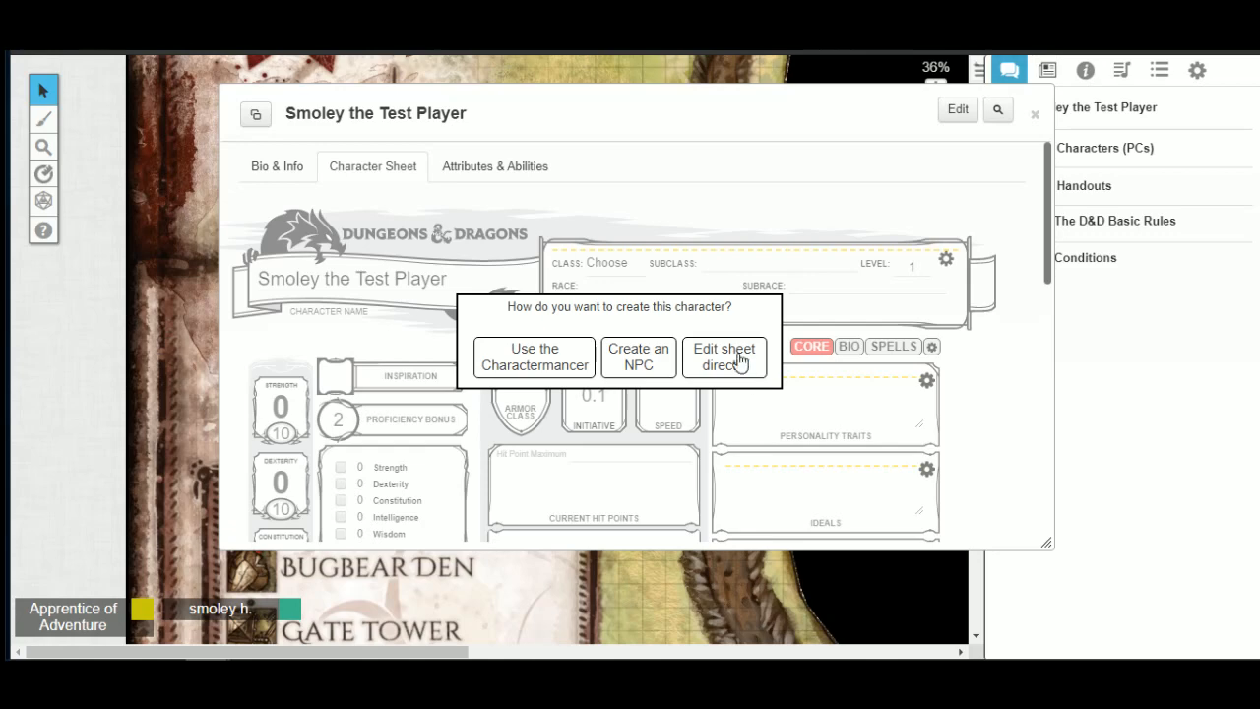
pyautogui.click(525, 372)
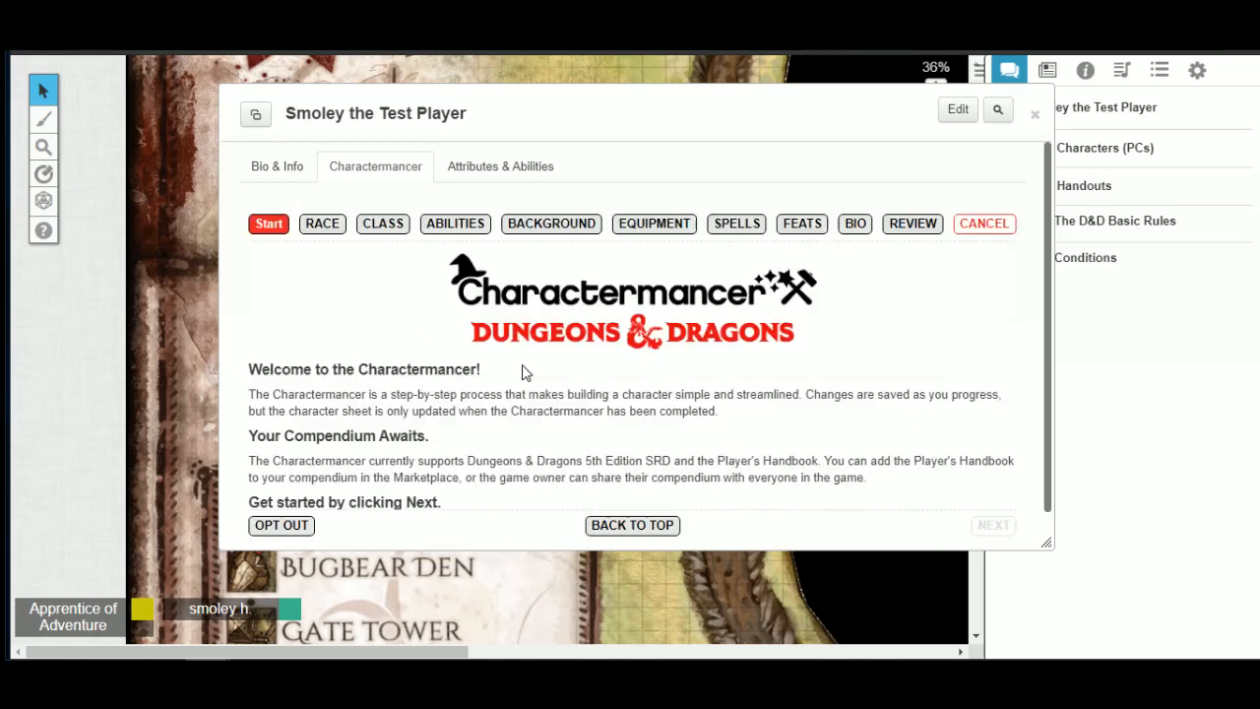
# Step: Proceed to the race stage, set the race to Human (PHB) and the alignment to Lawful Good
pyautogui.scroll(-1, 739, 361)
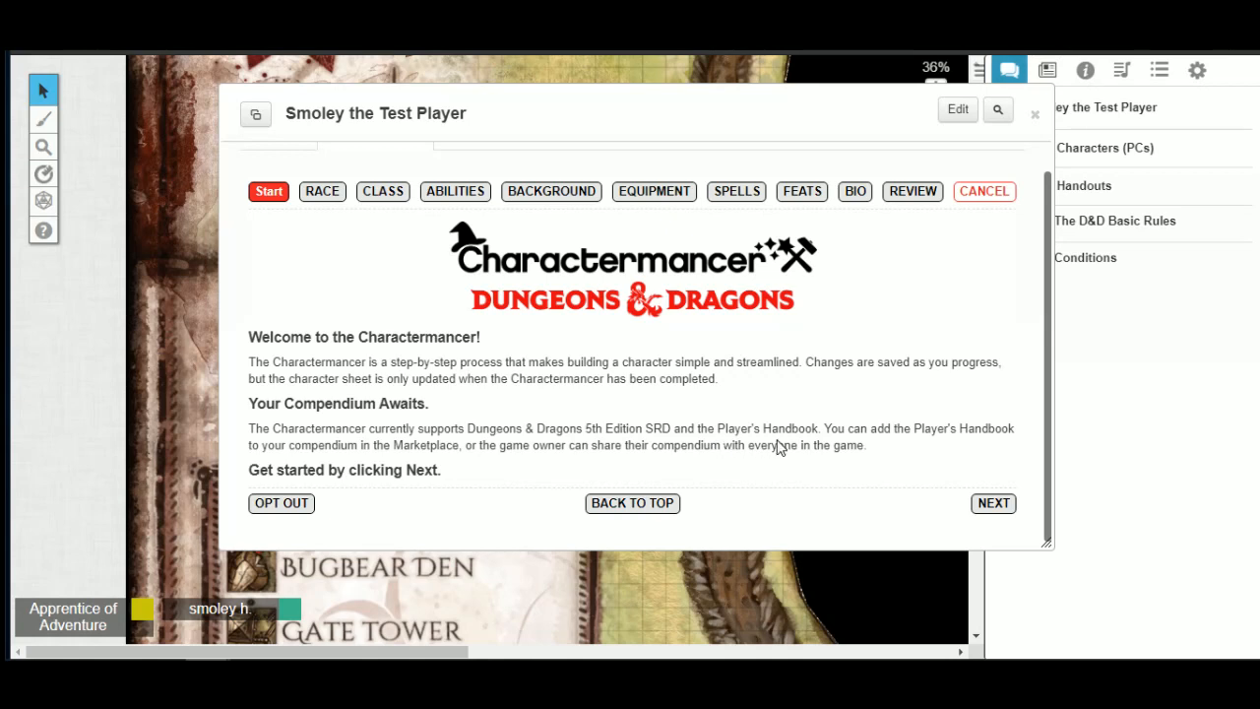
pyautogui.click(994, 504)
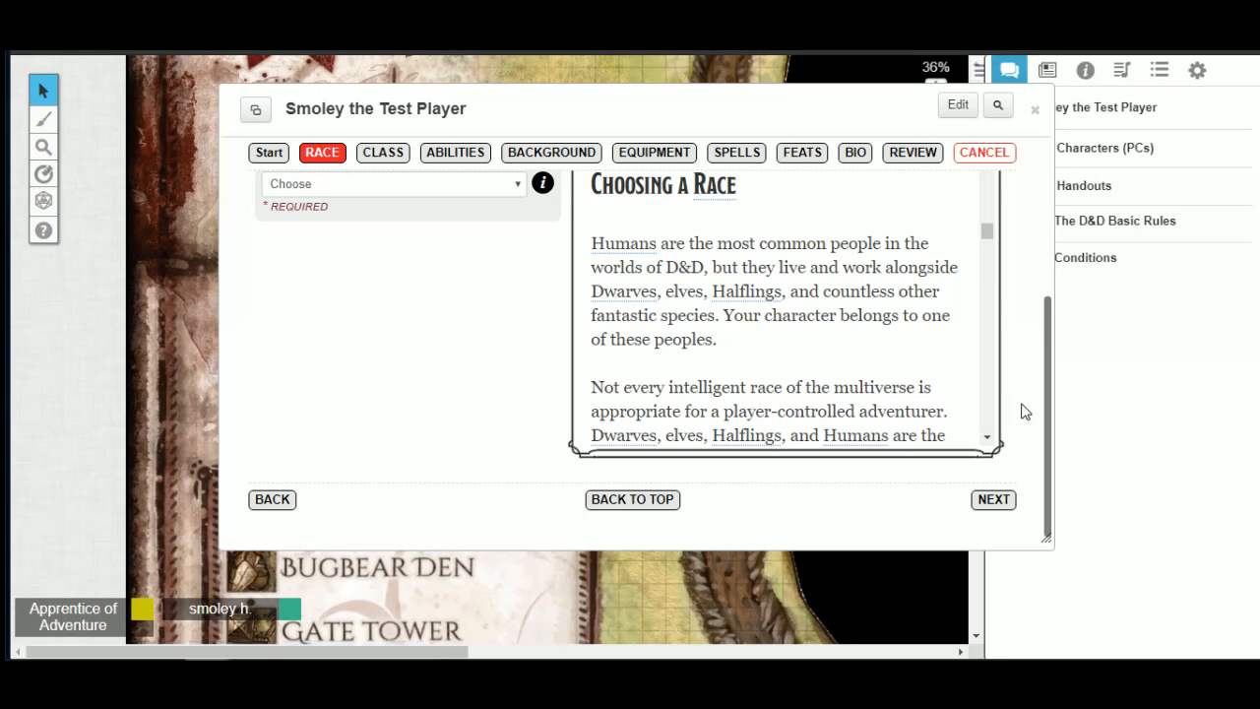
pyautogui.scroll(2, 1023, 412)
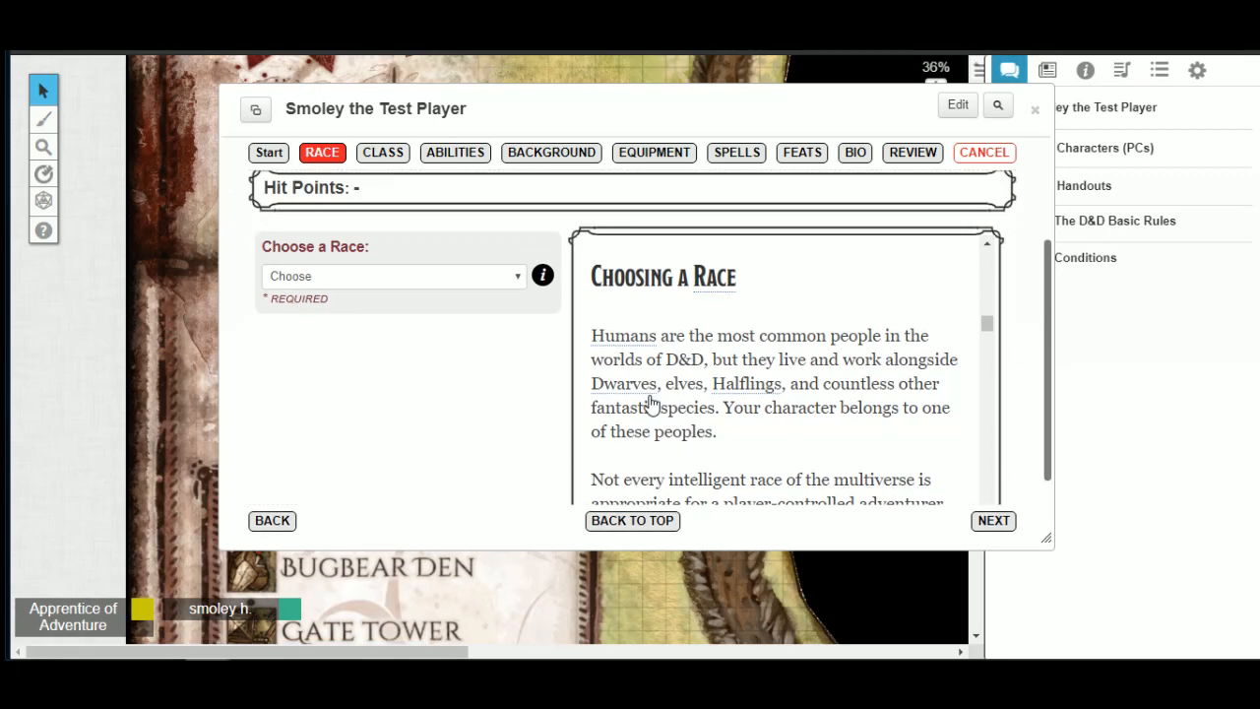
pyautogui.click(500, 285)
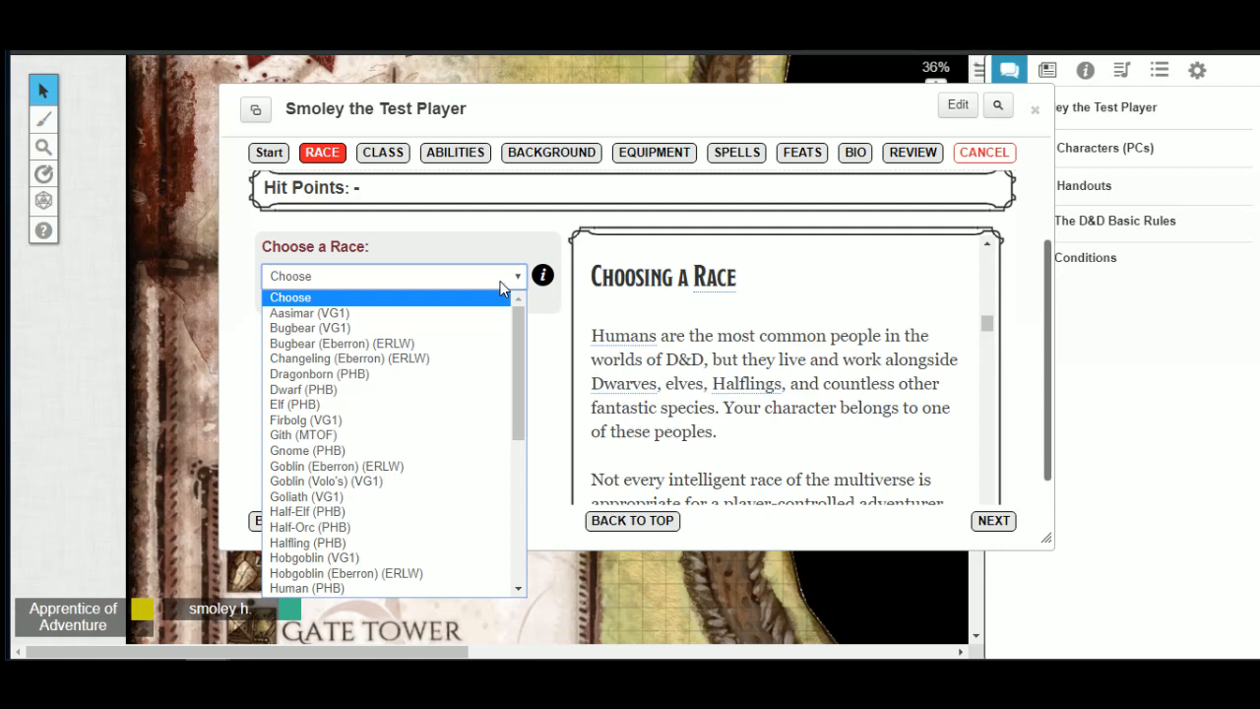
pyautogui.scroll(-5, 459, 367)
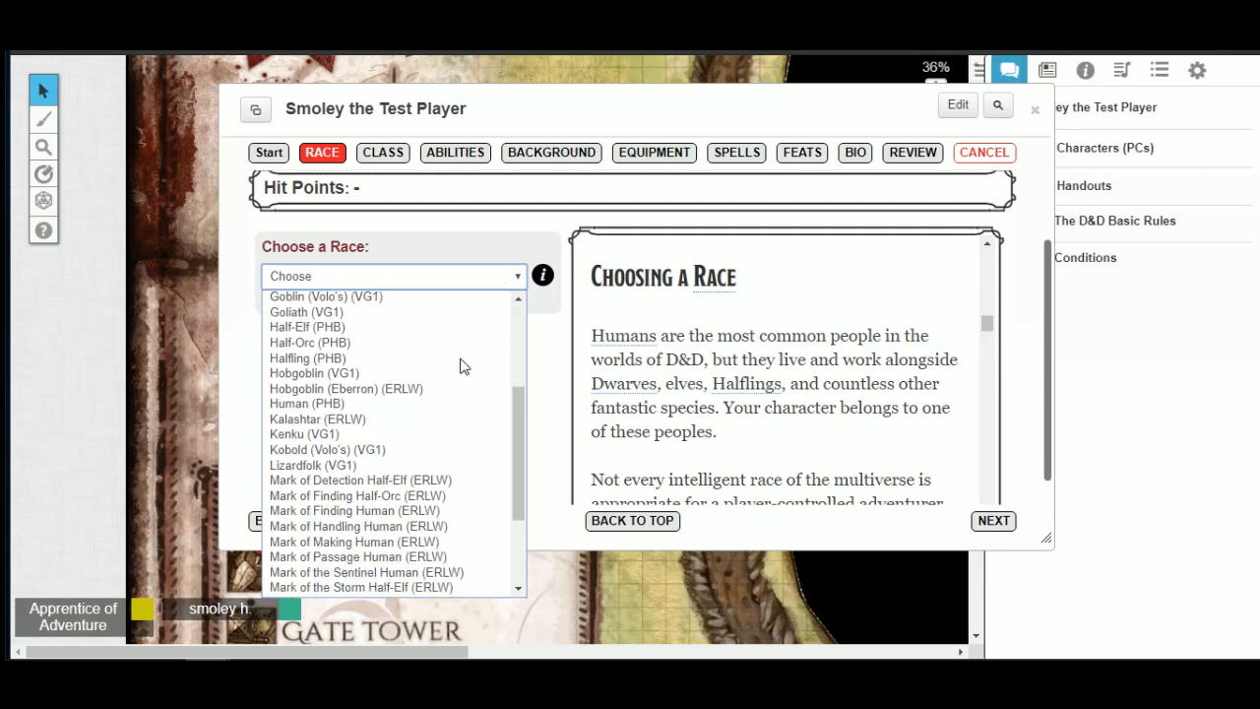
pyautogui.click(405, 406)
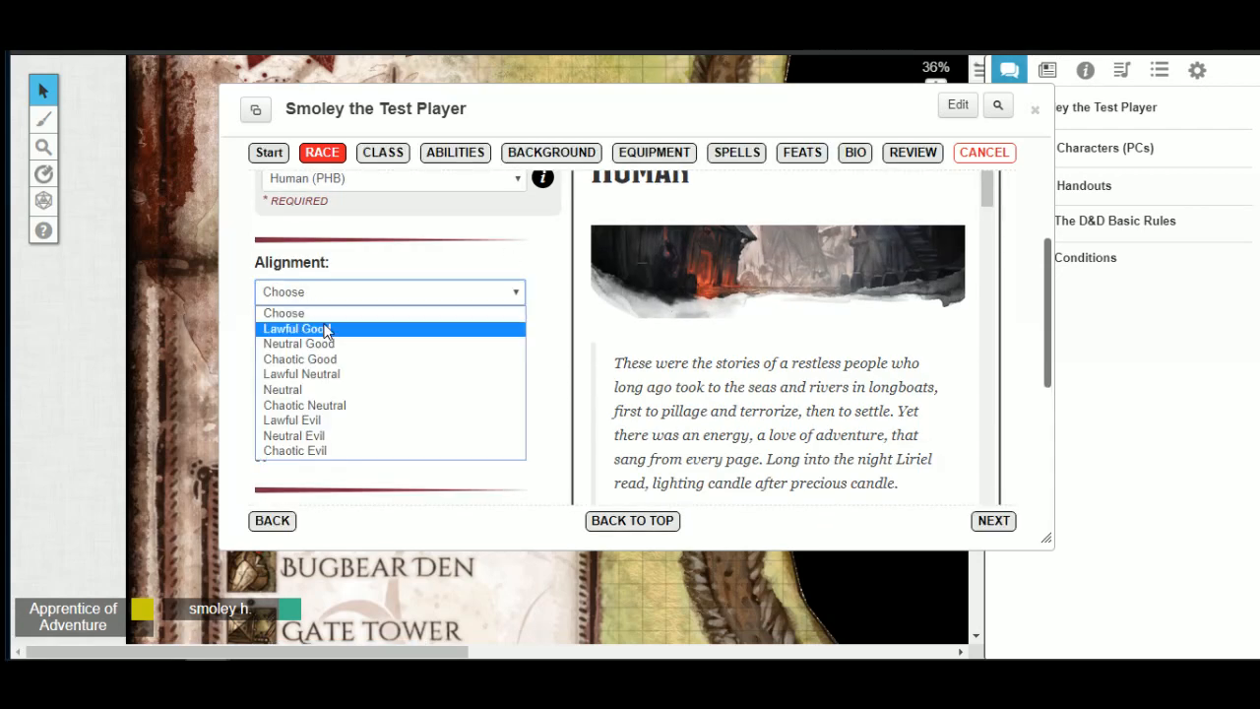
pyautogui.click(329, 330)
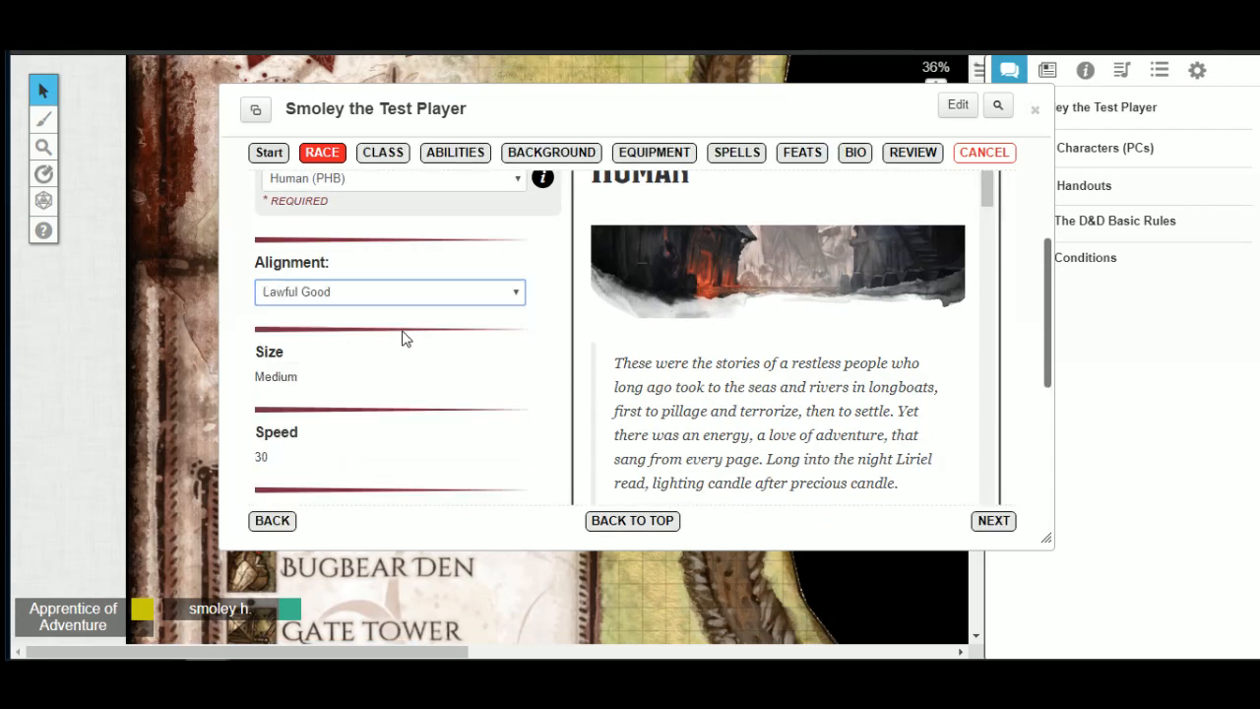
# Step: Look through the Human race details and set the additional language proficiency to Dwarvish (PHB)
pyautogui.scroll(-1, 402, 338)
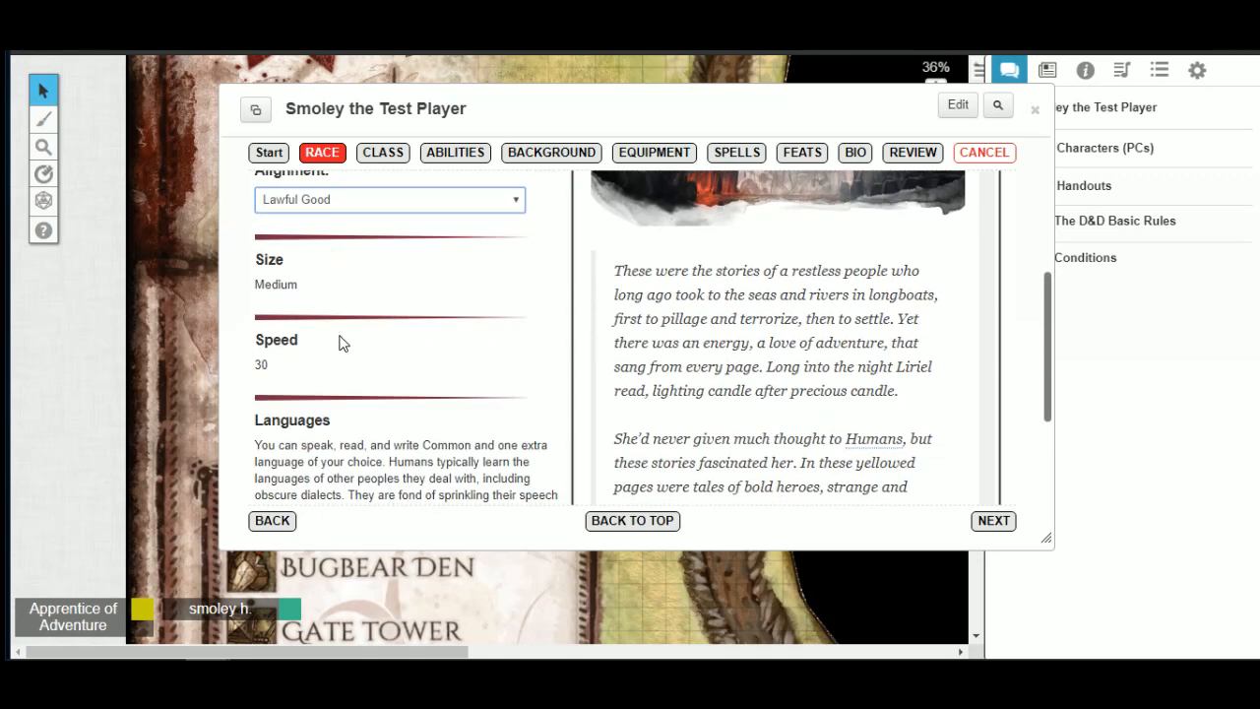
pyautogui.scroll(-1, 357, 355)
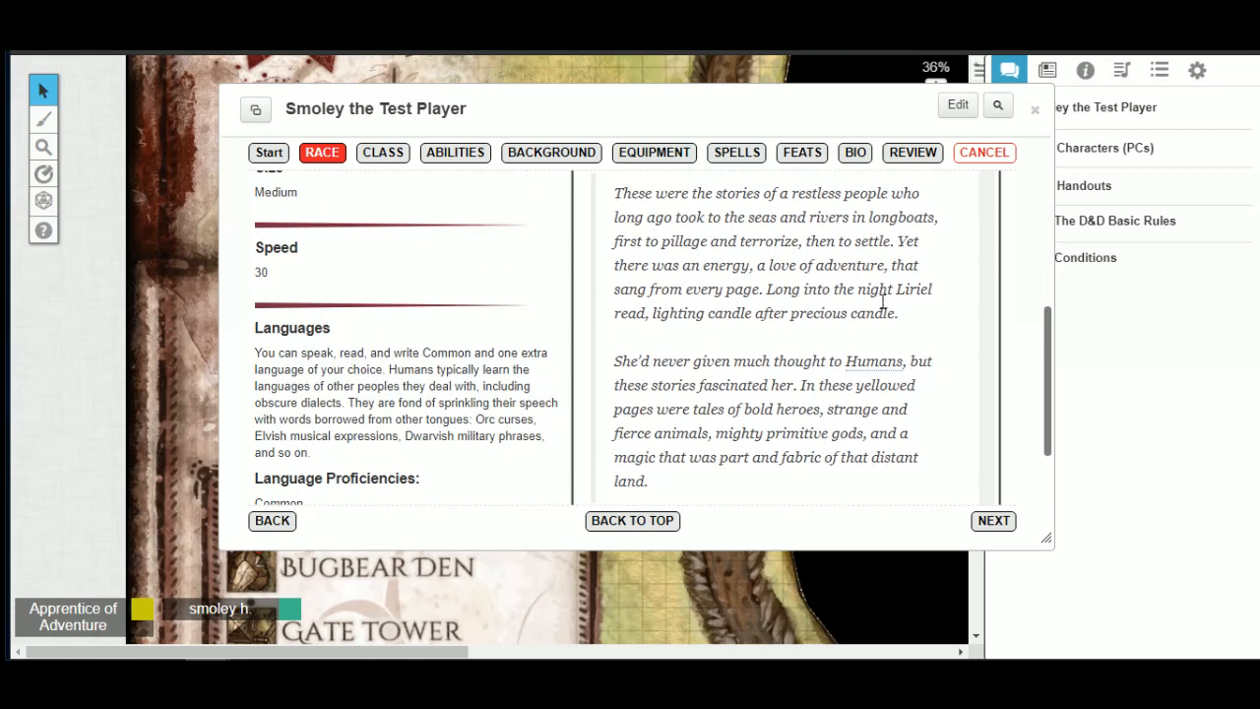
pyautogui.scroll(-12, 912, 288)
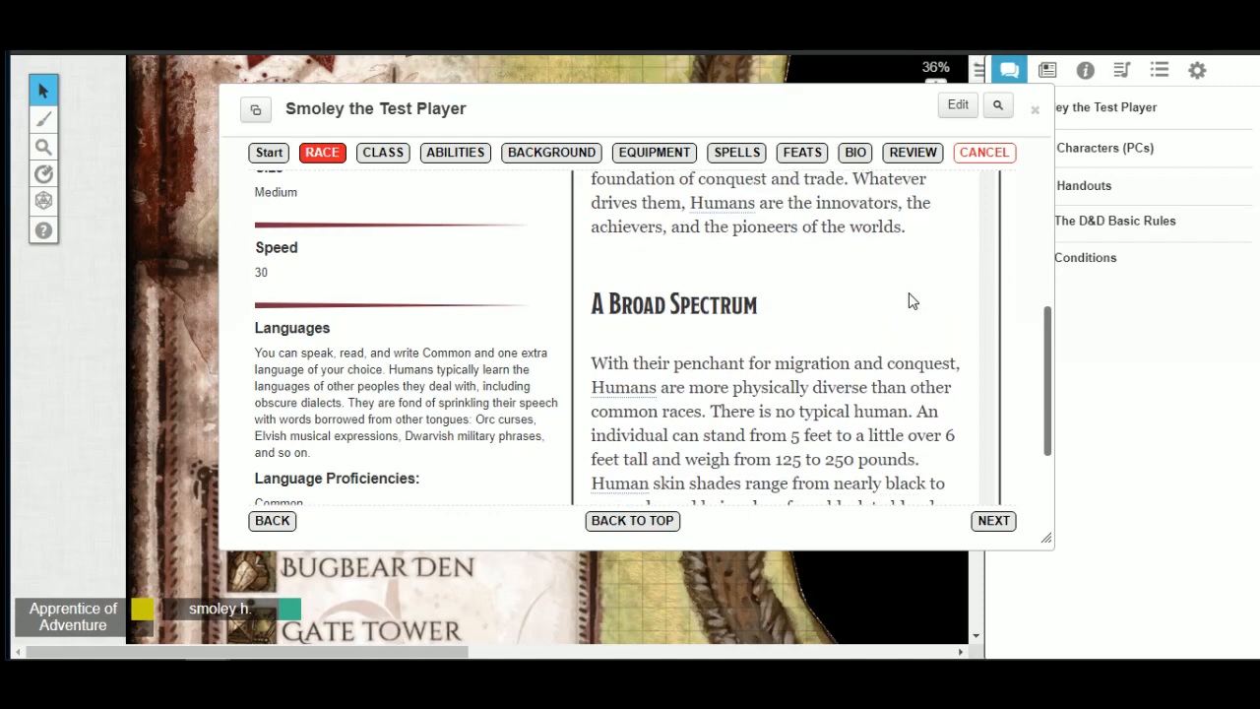
pyautogui.scroll(-10, 911, 293)
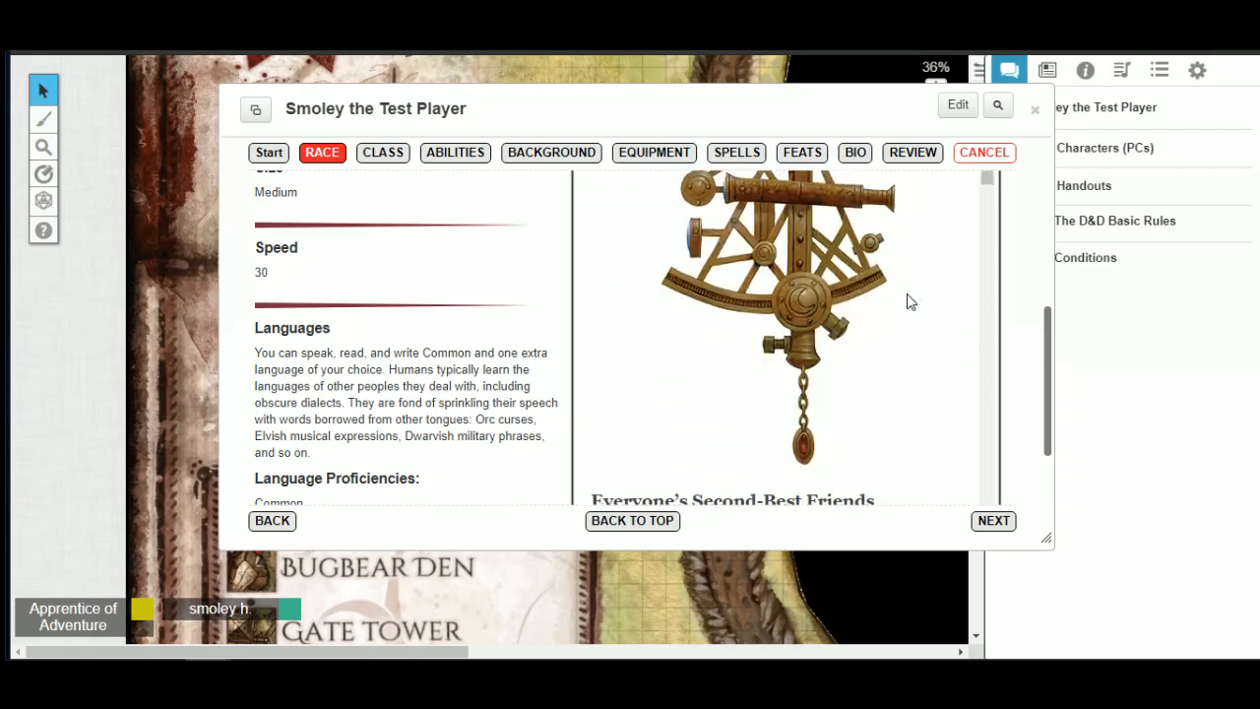
pyautogui.scroll(-6, 907, 294)
pyautogui.scroll(-4, 462, 315)
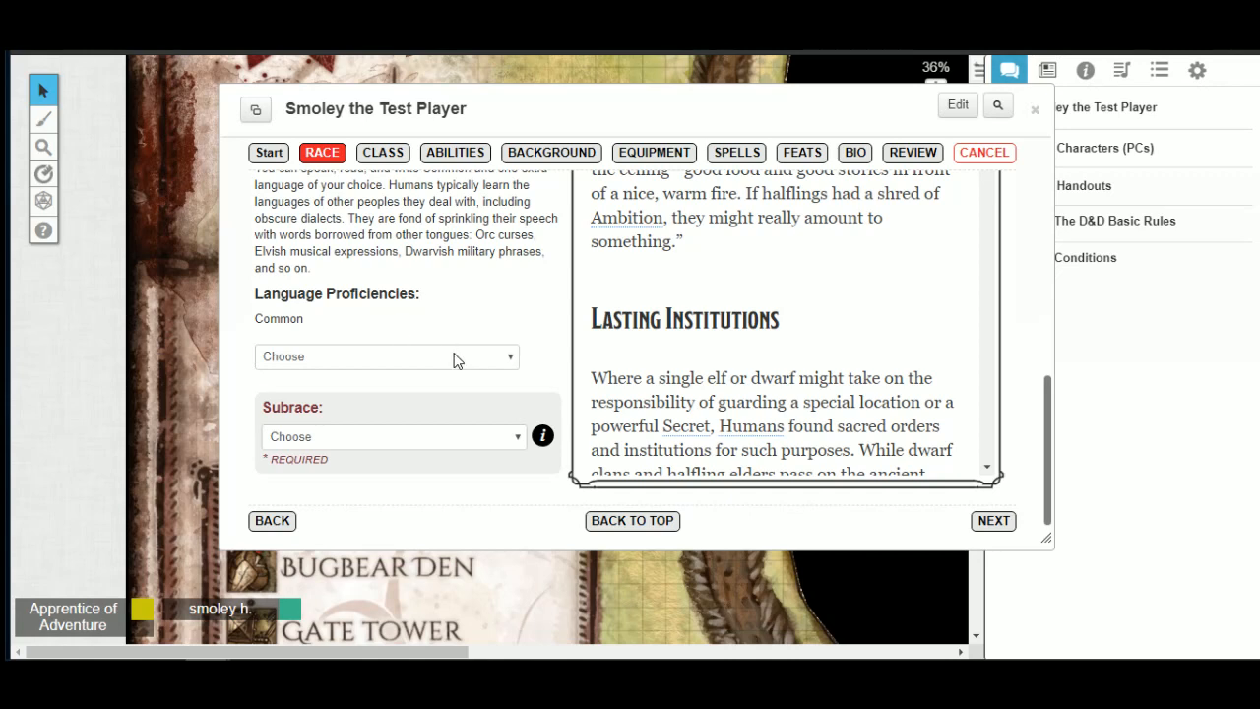
pyautogui.click(454, 358)
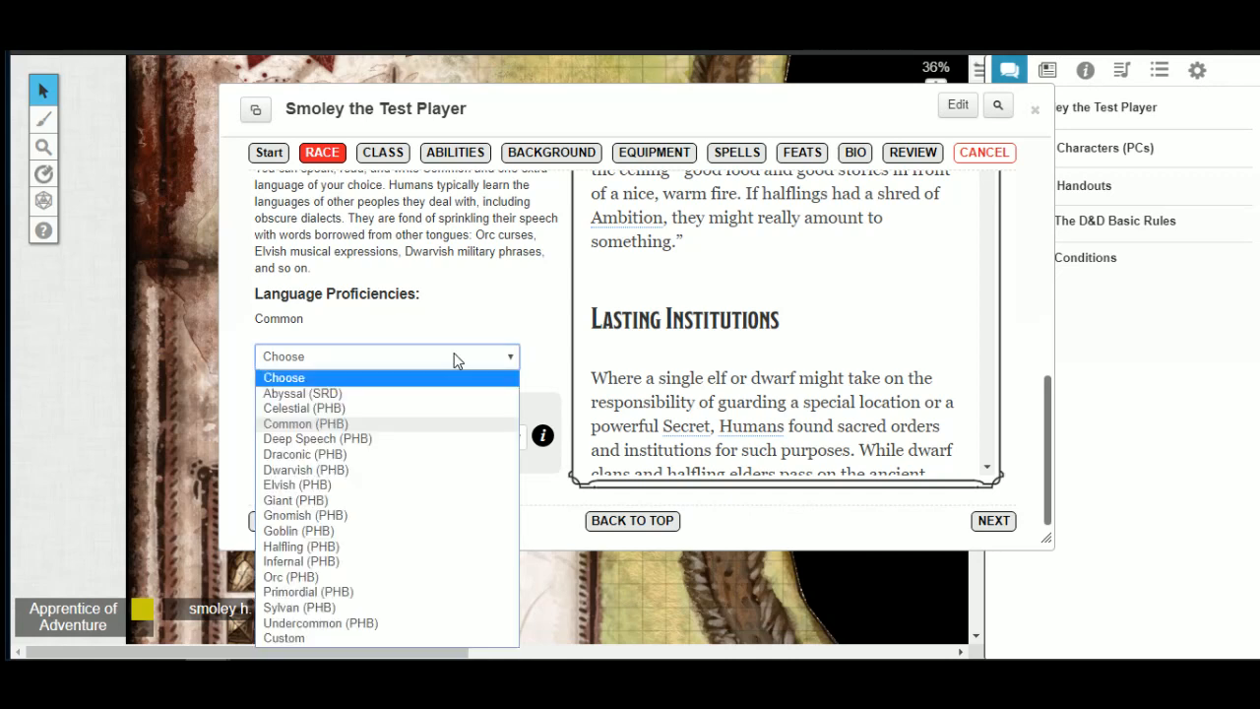
pyautogui.click(372, 469)
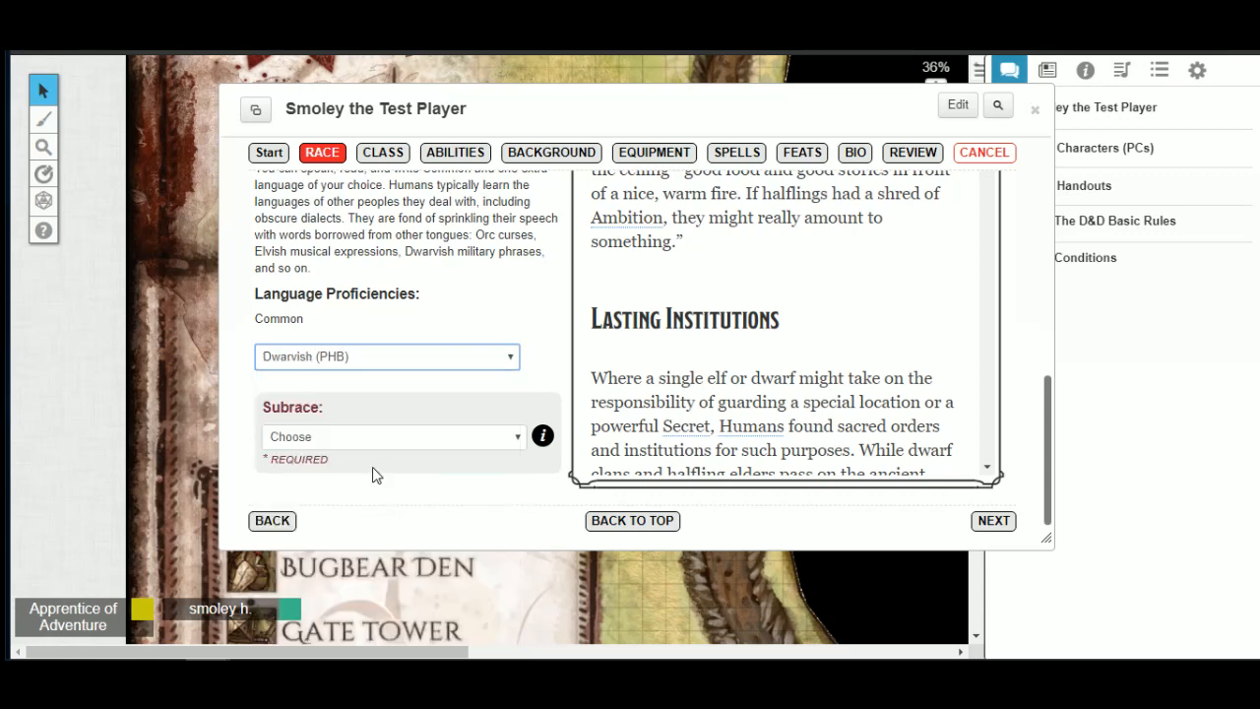
# Step: Set the character's subrace to Standard Human (PHB)
pyautogui.scroll(-1, 423, 386)
pyautogui.click(382, 414)
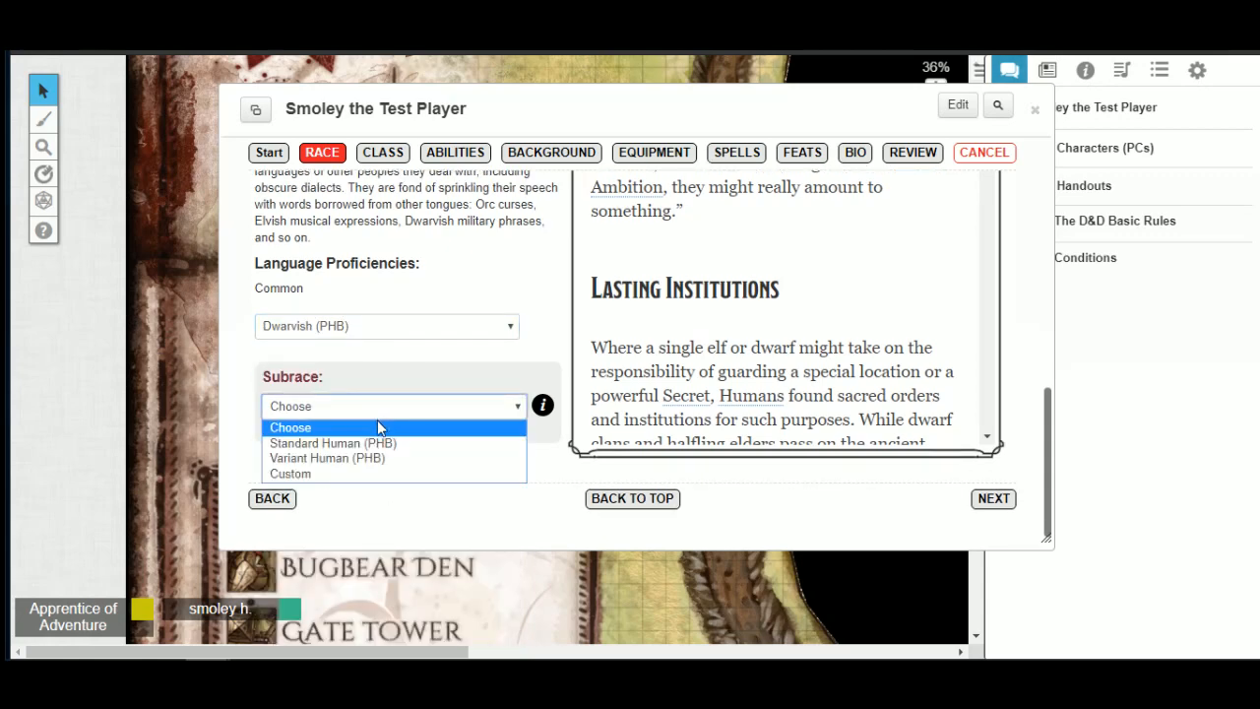
pyautogui.click(394, 443)
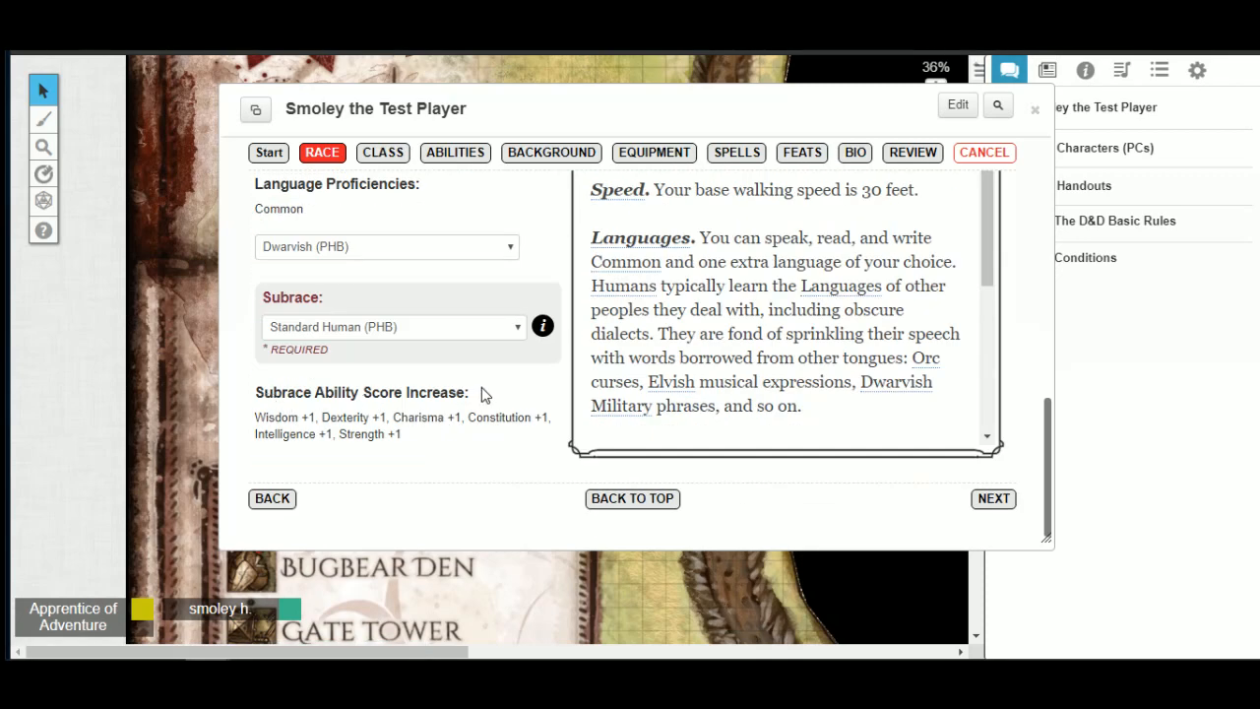
# Step: Proceed to the class stage and choose Fighter (PHB) as the character's class
pyautogui.click(994, 500)
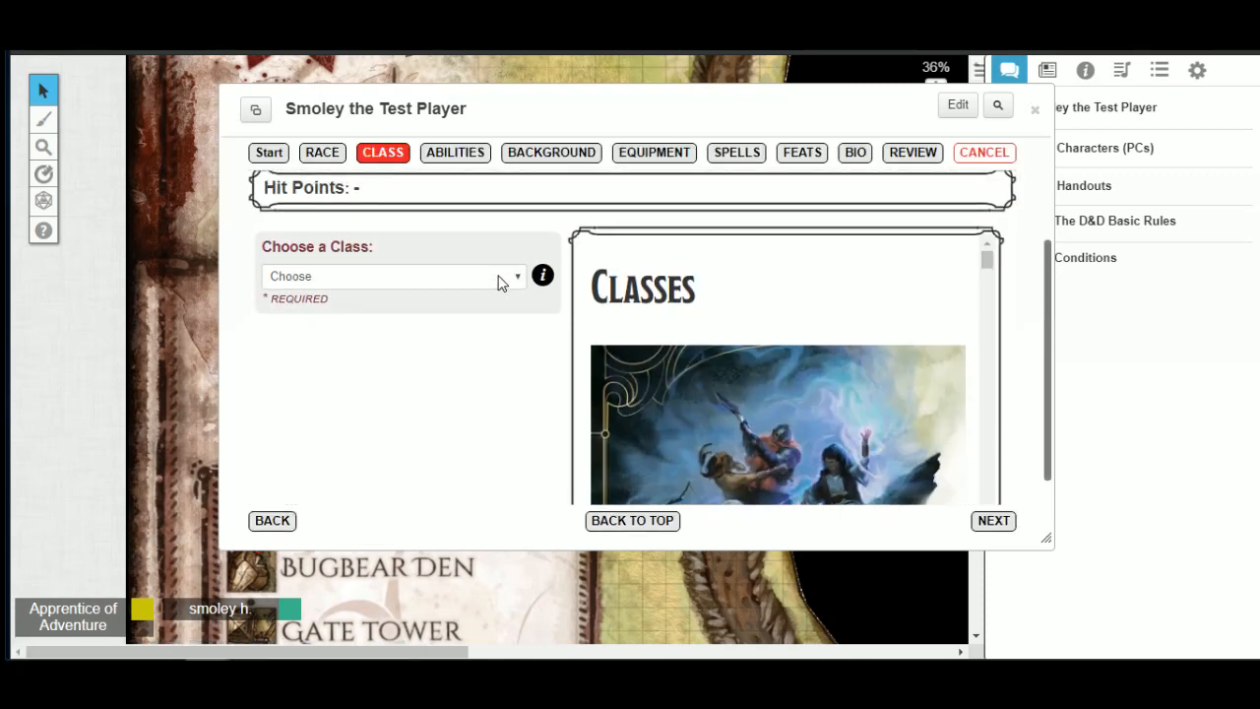
pyautogui.click(500, 282)
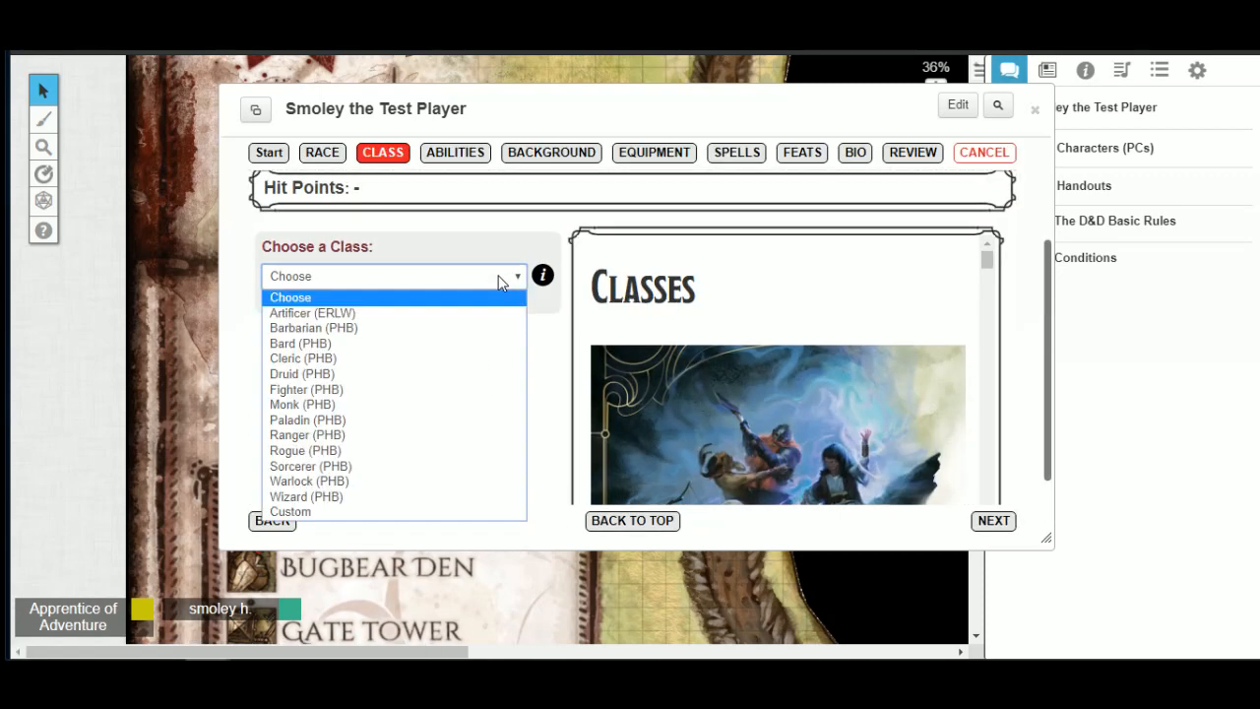
pyautogui.click(430, 390)
# Step: Read through the Fighter class description, including the Quick Build suggestions and the level progression table
pyautogui.scroll(-1, 430, 395)
pyautogui.scroll(1, 811, 298)
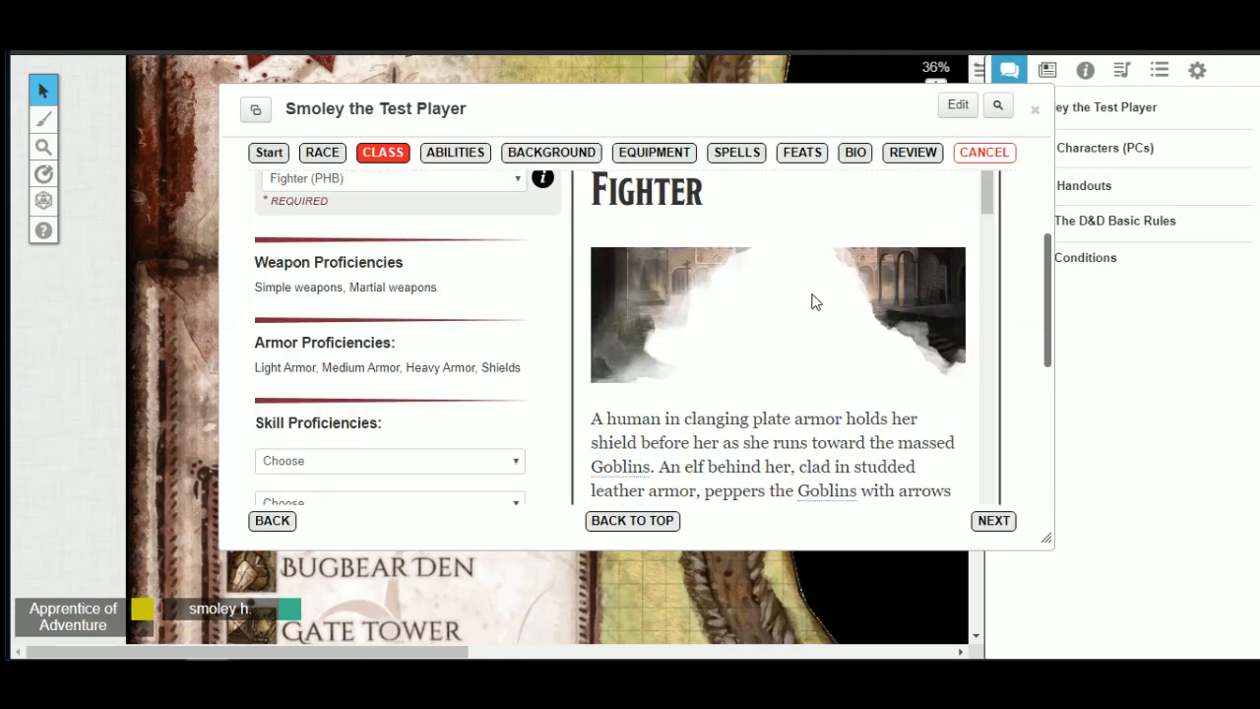
pyautogui.scroll(-1, 845, 232)
pyautogui.scroll(-10, 845, 241)
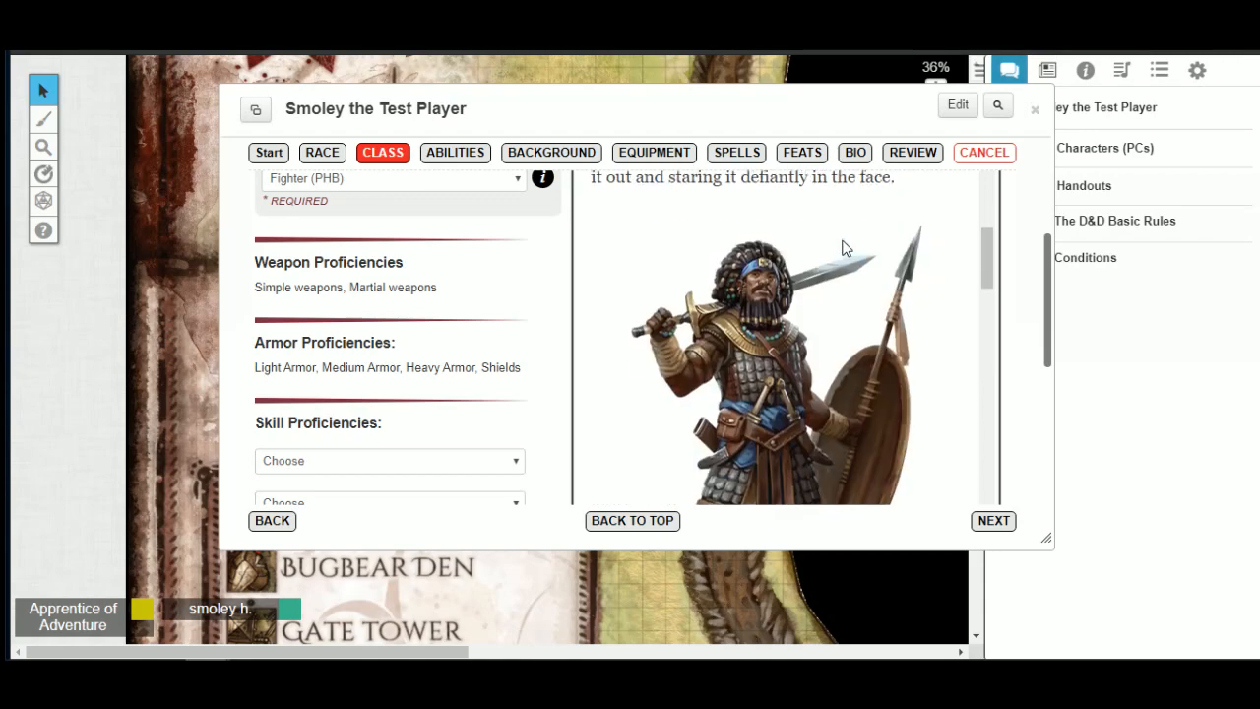
pyautogui.scroll(-10, 843, 248)
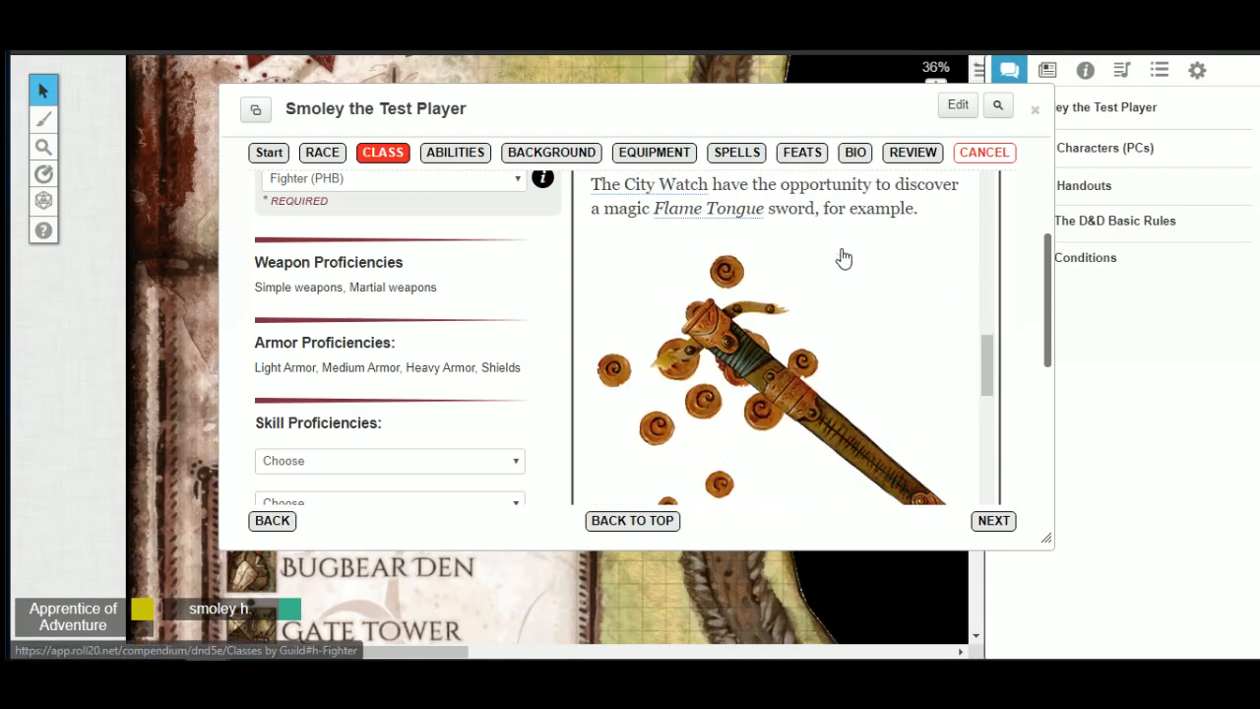
pyautogui.scroll(-10, 843, 256)
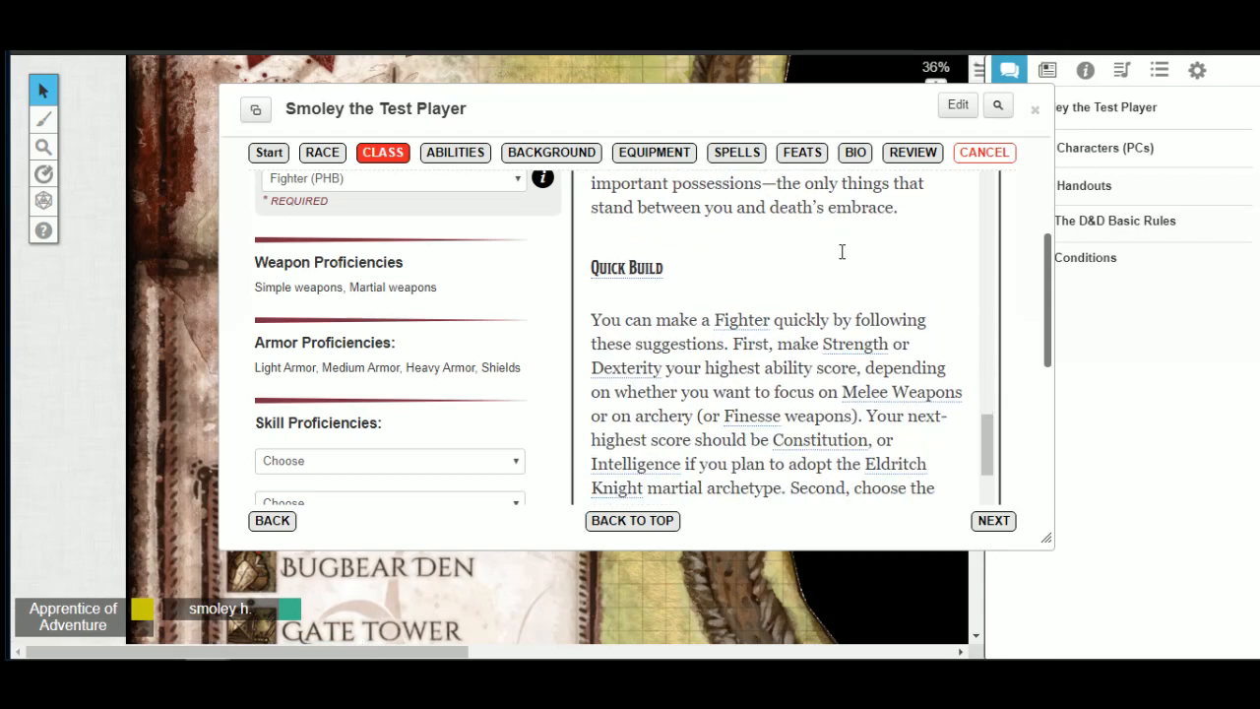
pyautogui.scroll(1, 841, 256)
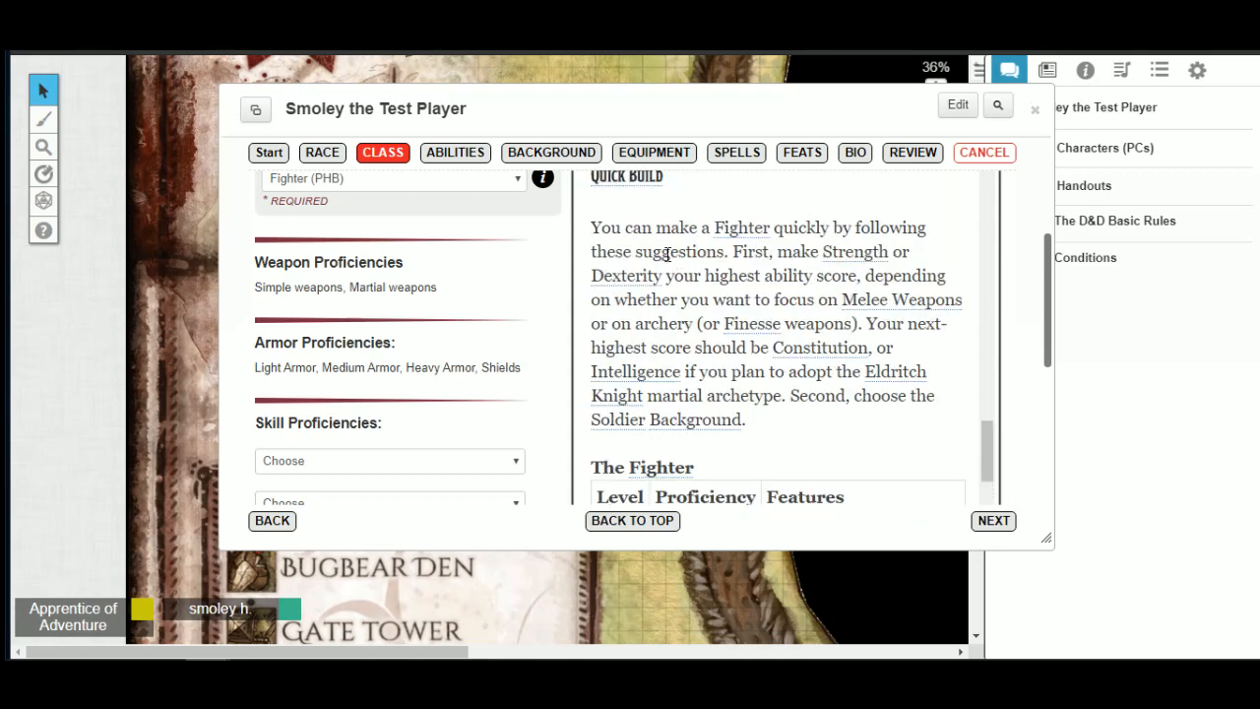
pyautogui.scroll(-3, 842, 281)
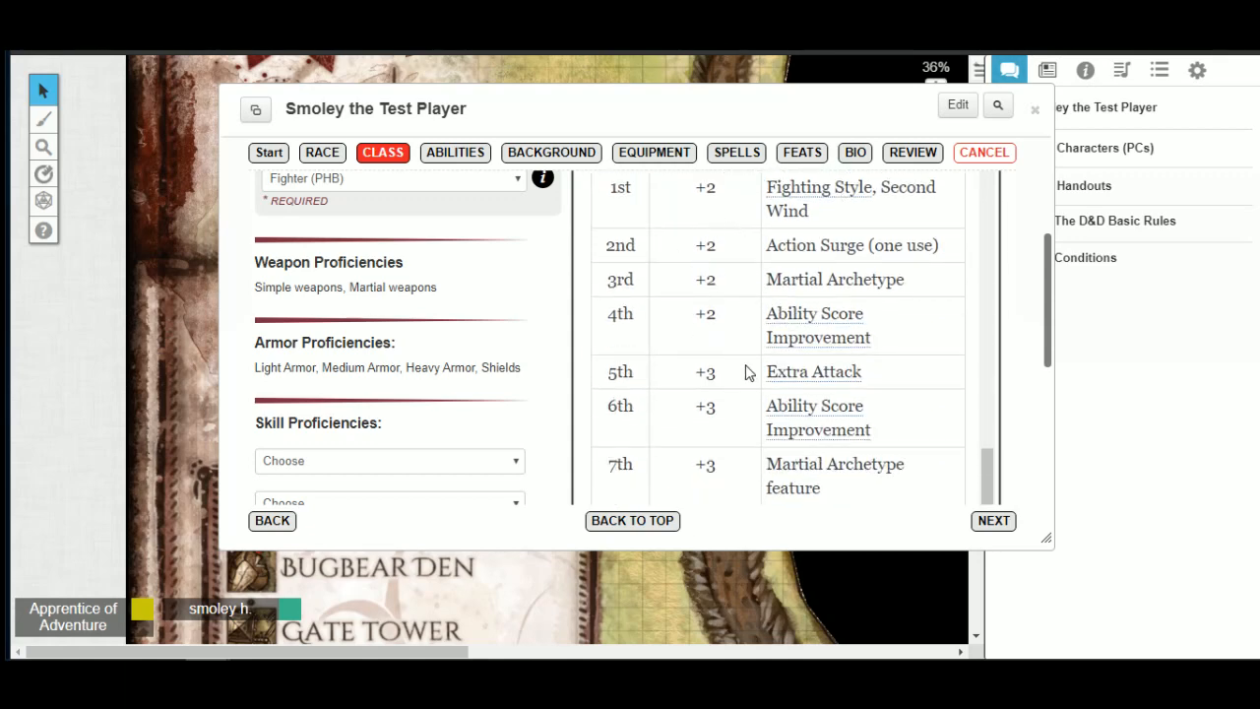
pyautogui.scroll(-8, 748, 373)
pyautogui.scroll(-2, 748, 334)
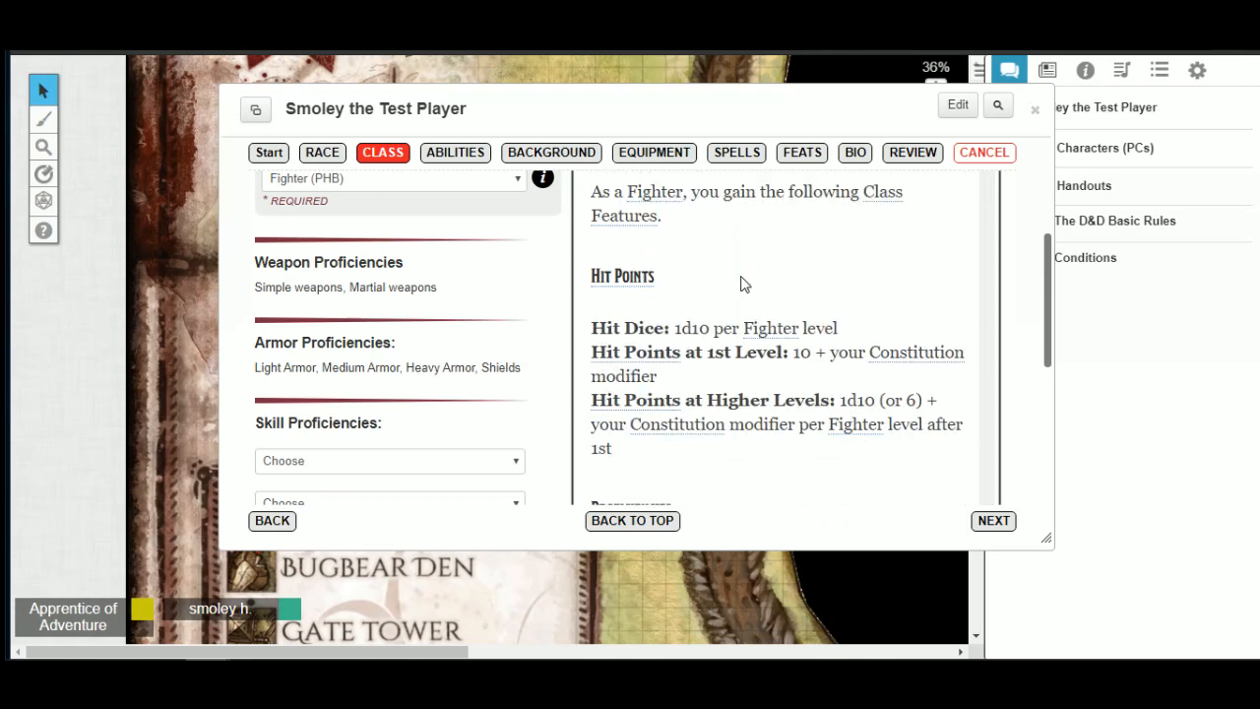
# Step: Examine the Fighter's class features, covering hit points, proficiencies, equipment, fighting styles, Second Wind and Martial Archetype
pyautogui.scroll(-2, 748, 315)
pyautogui.scroll(2, 746, 290)
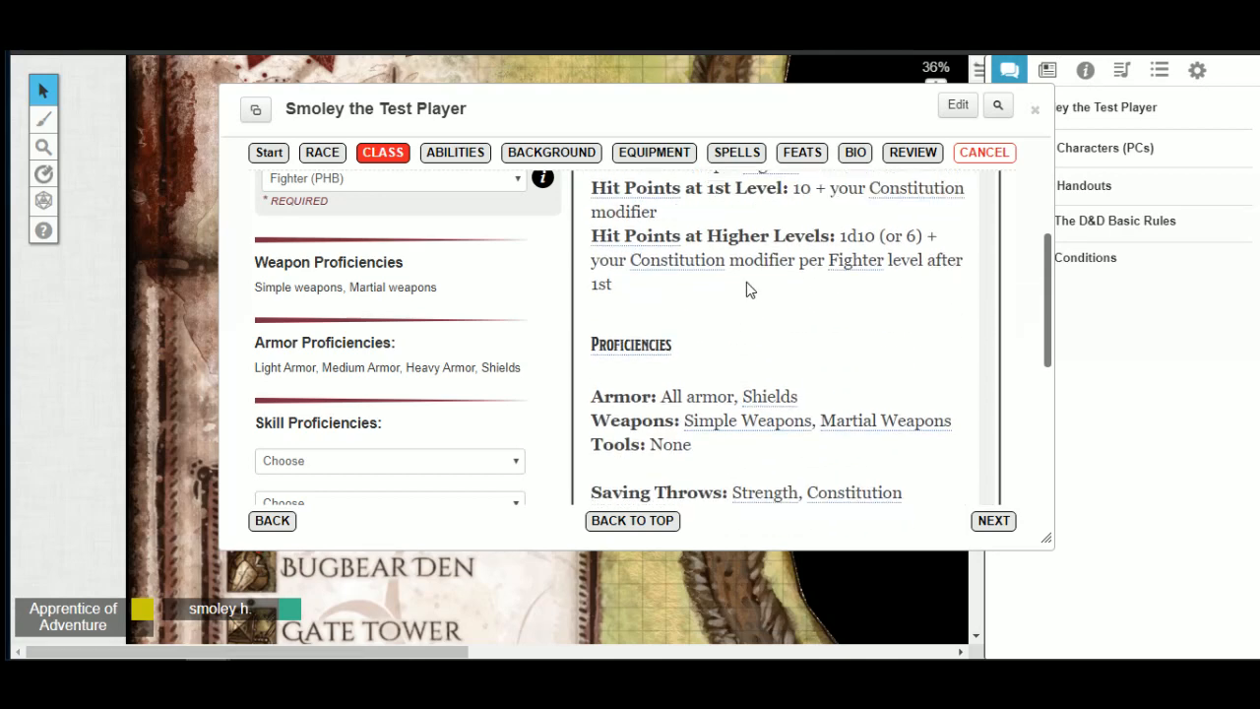
pyautogui.scroll(-6, 754, 326)
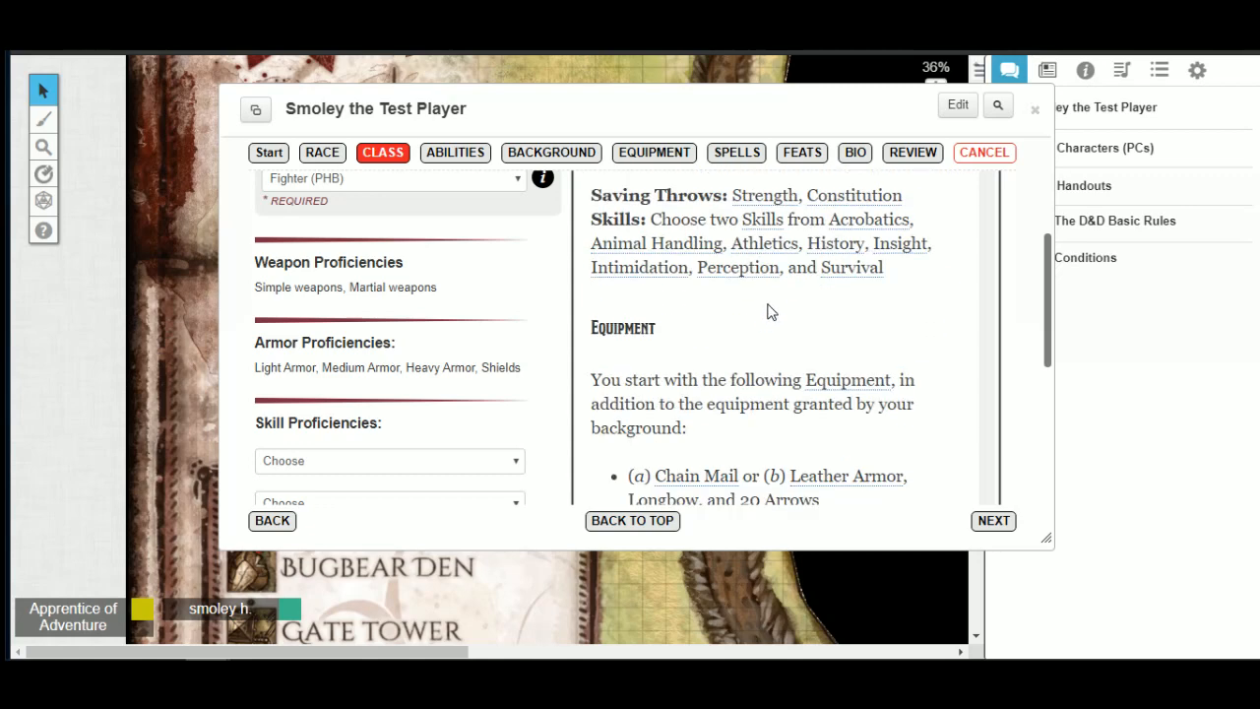
pyautogui.scroll(-8, 763, 309)
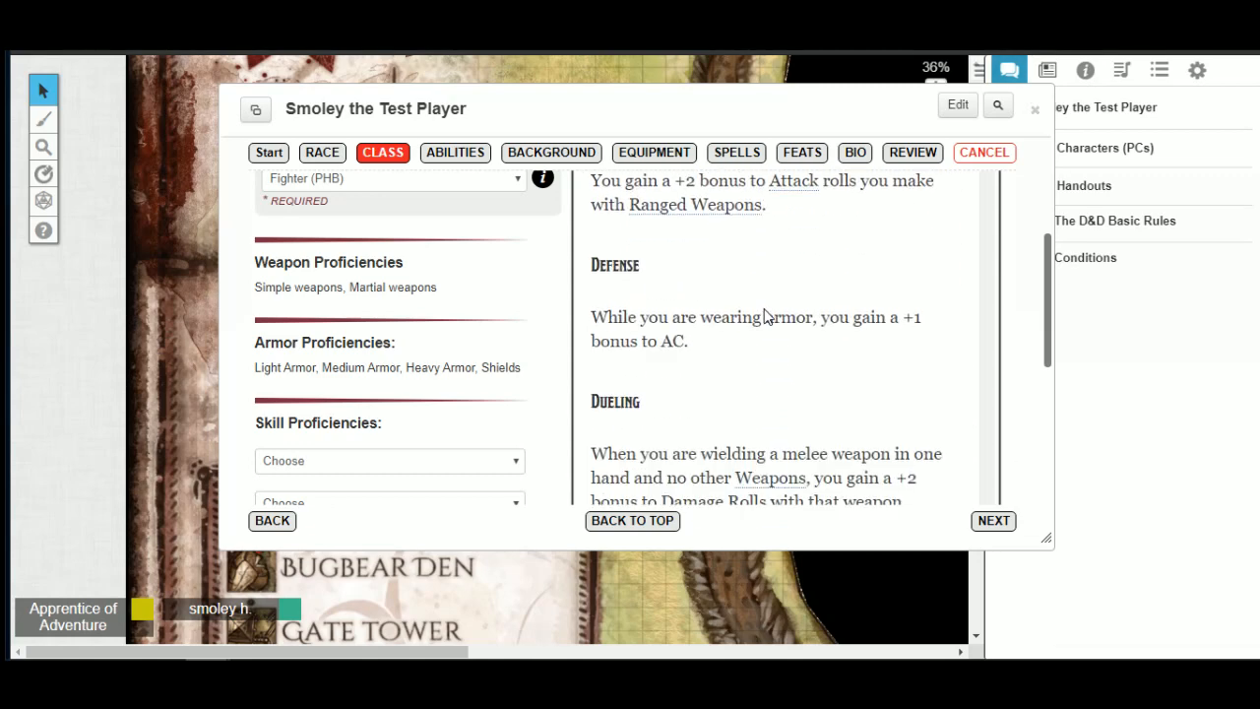
pyautogui.scroll(-5, 768, 288)
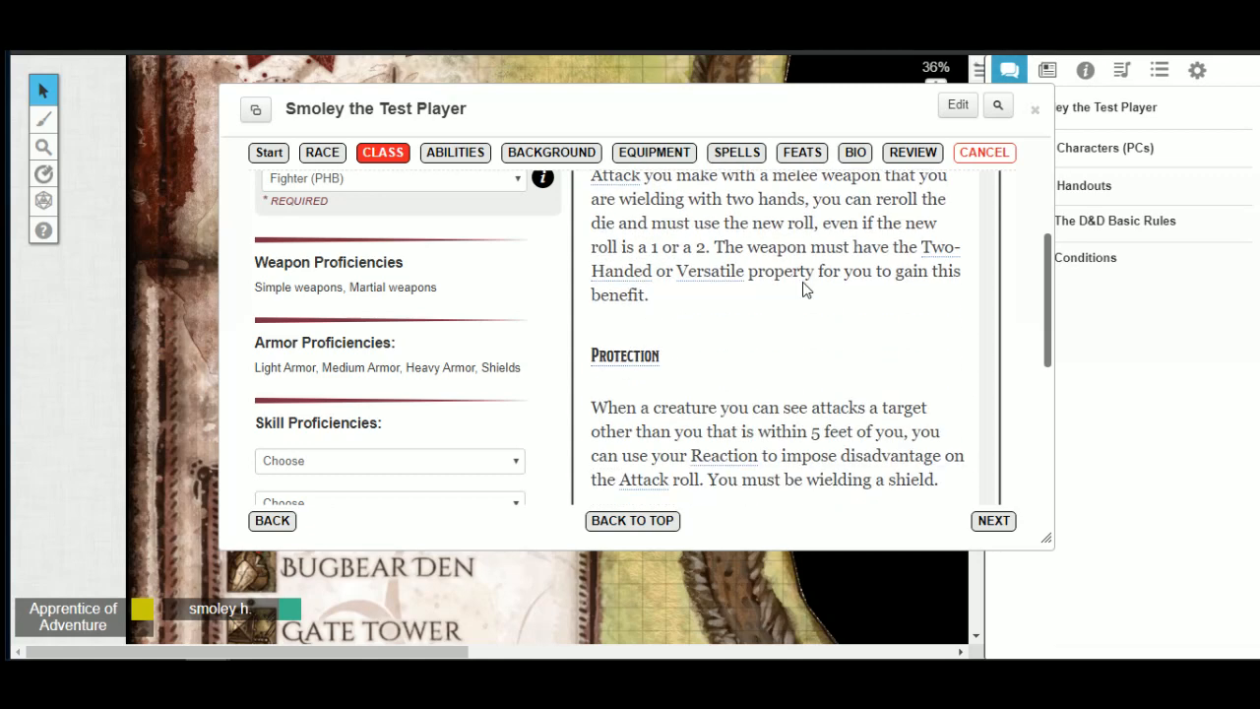
pyautogui.scroll(-6, 803, 296)
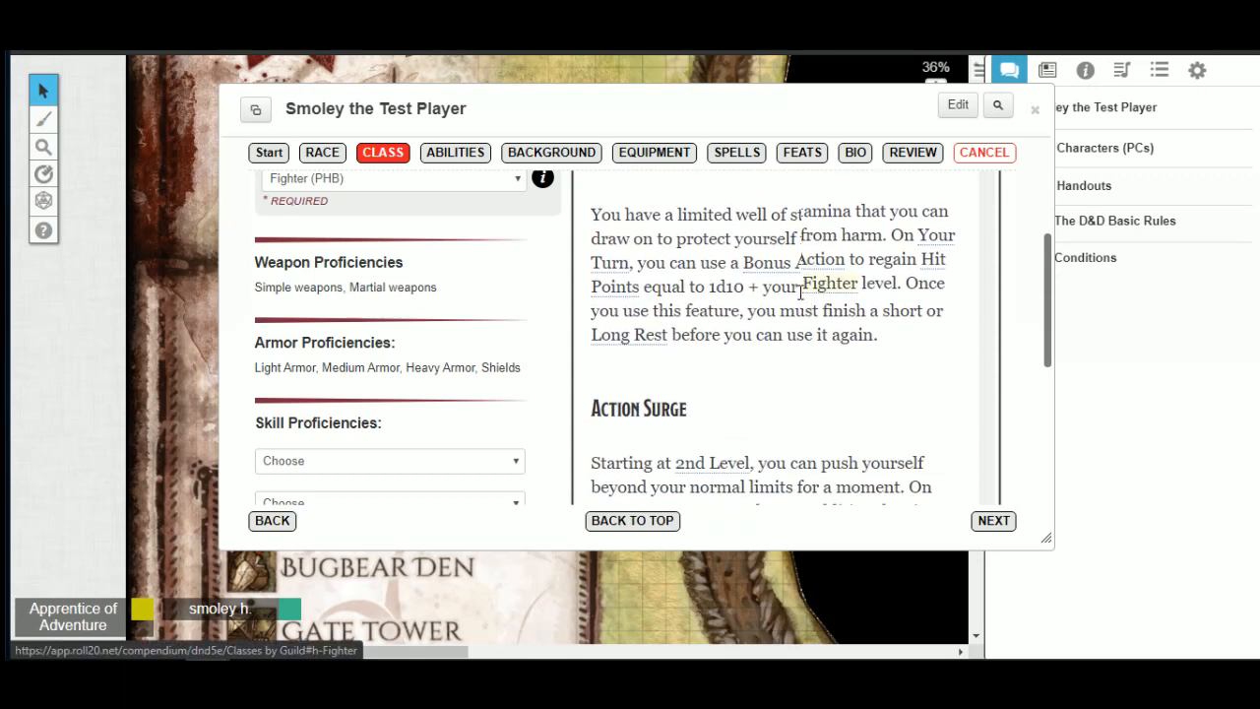
pyautogui.scroll(-6, 802, 292)
pyautogui.scroll(3, 662, 296)
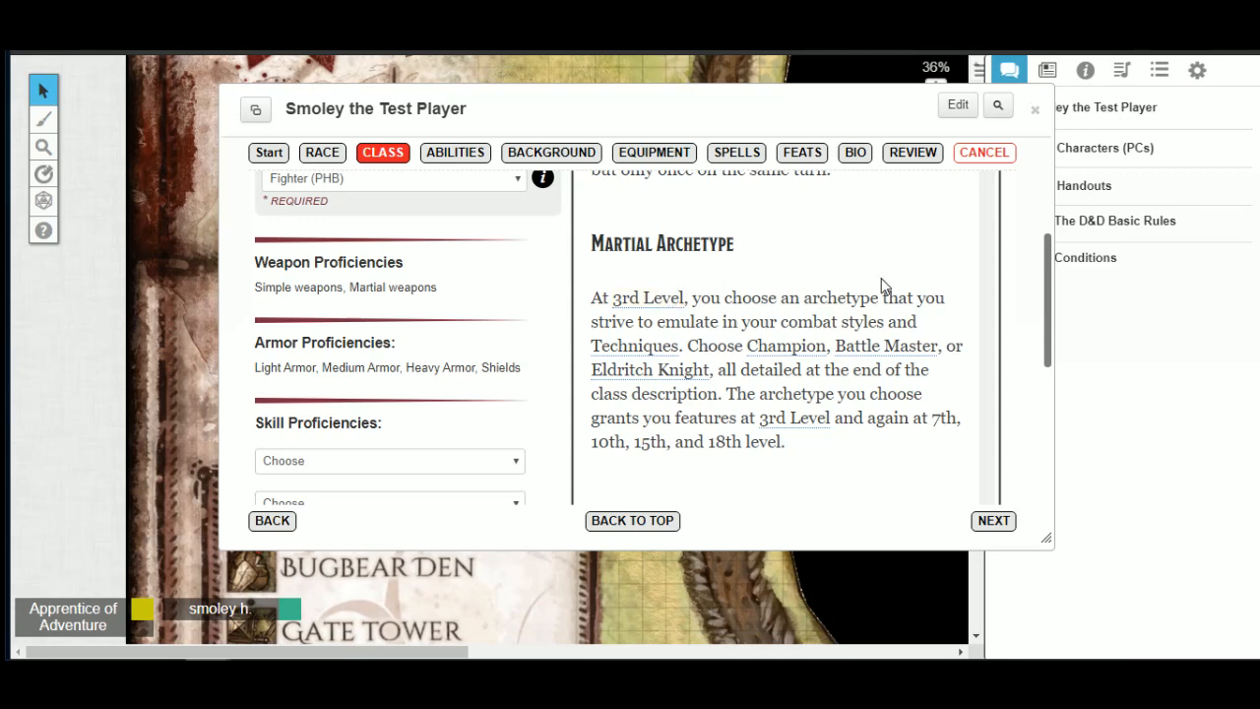
pyautogui.scroll(-4, 870, 284)
pyautogui.scroll(-6, 871, 285)
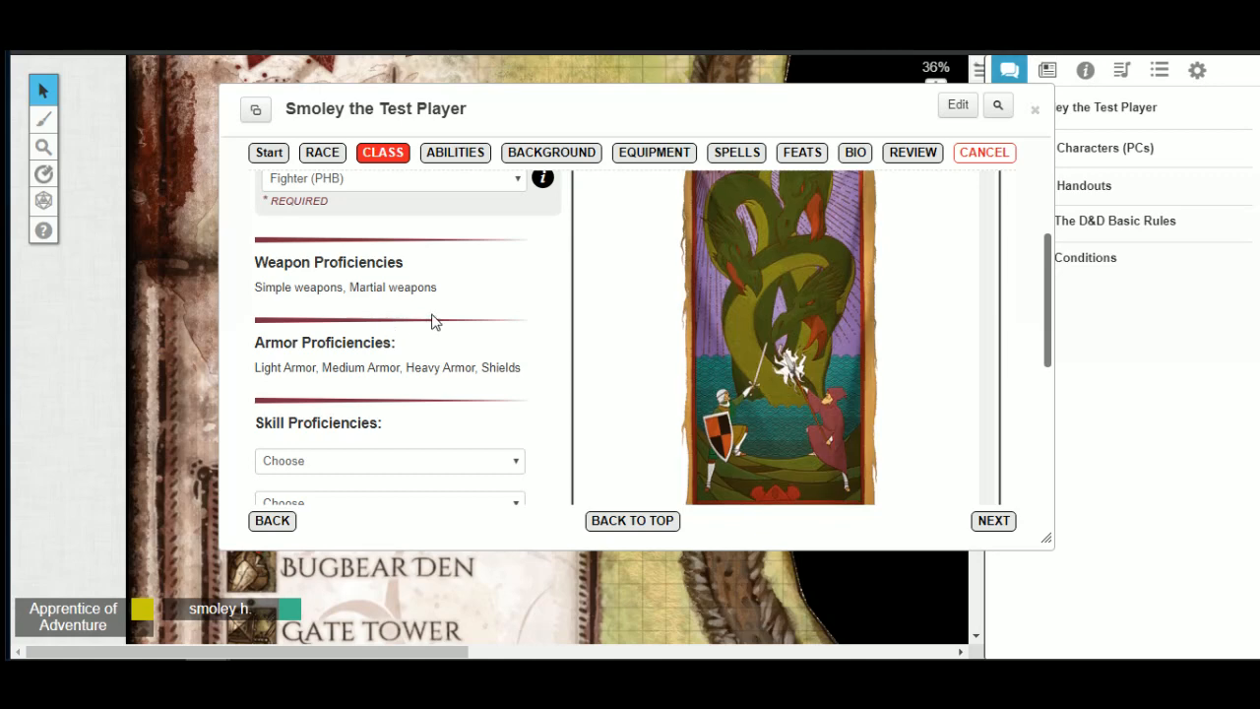
# Step: Set the Fighter's two skill proficiencies to Athletics and Perception
pyautogui.scroll(-1, 508, 266)
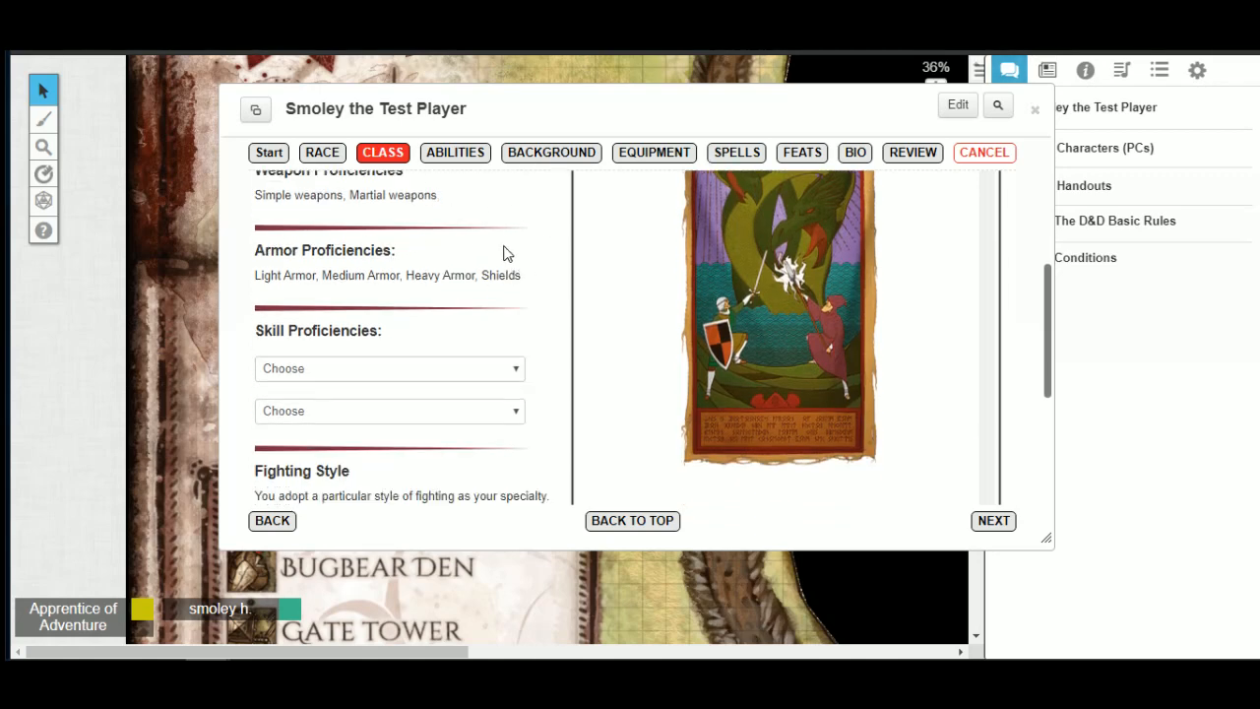
pyautogui.scroll(2, 492, 261)
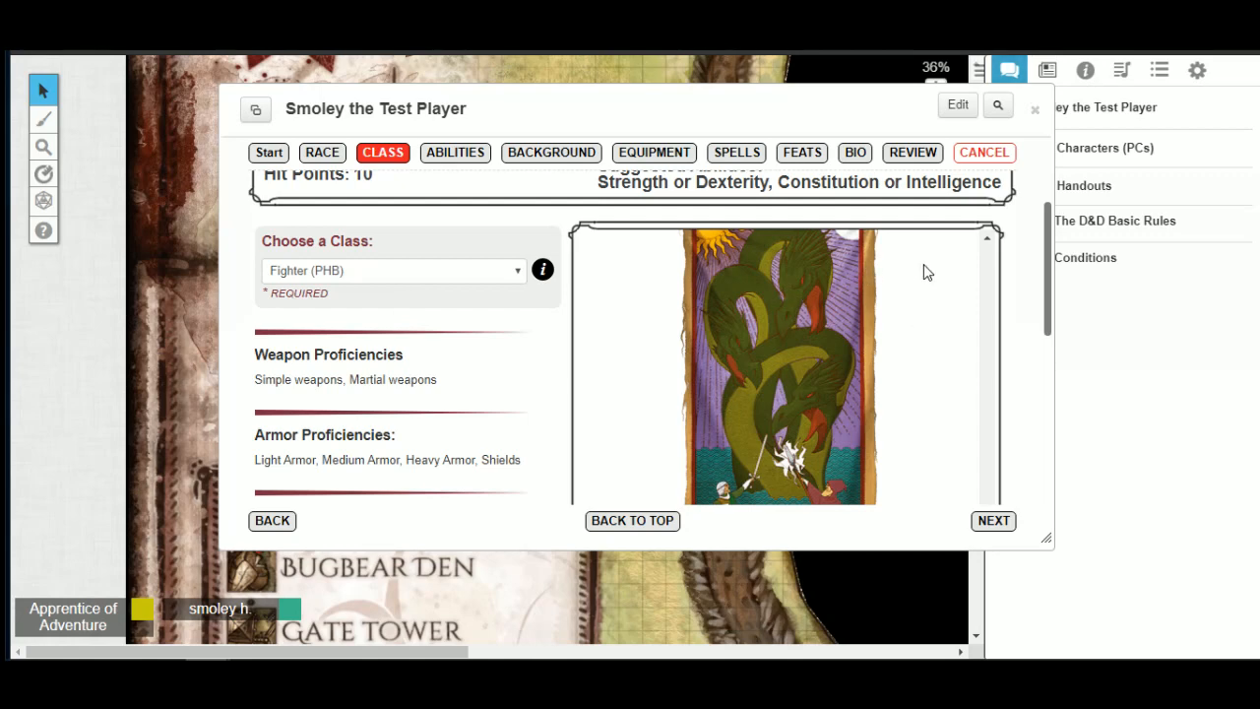
pyautogui.scroll(-5, 472, 338)
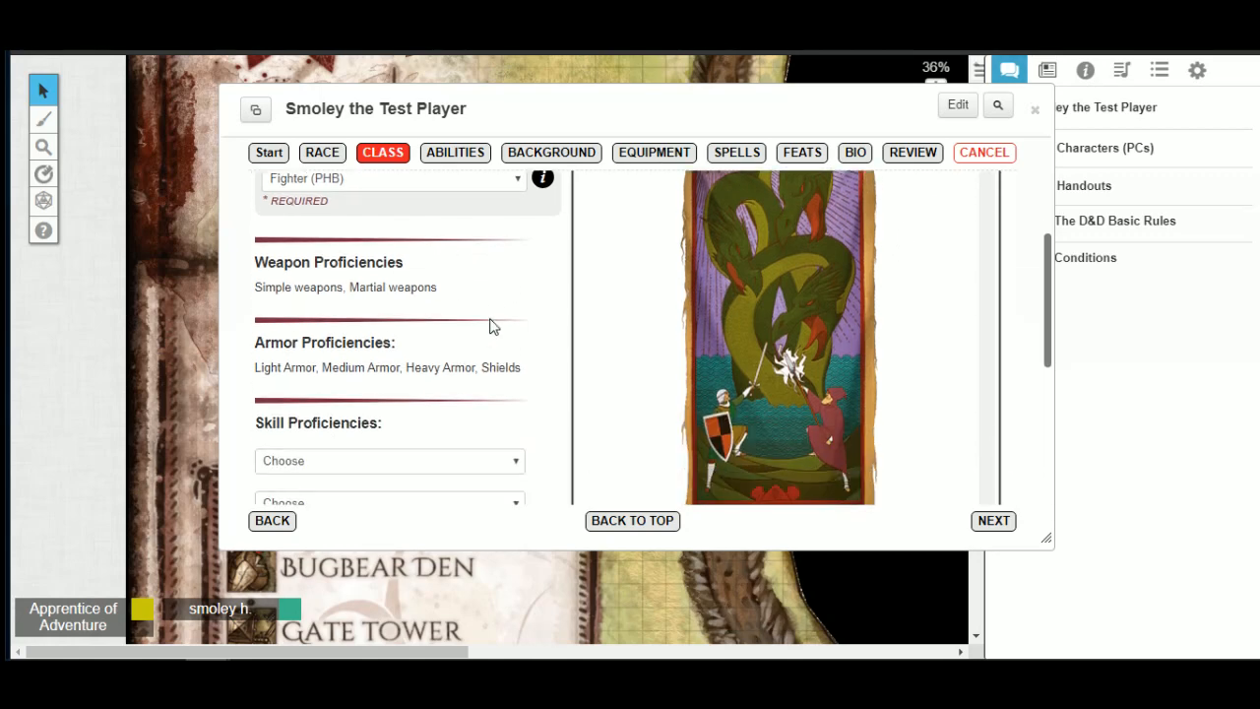
pyautogui.scroll(2, 465, 239)
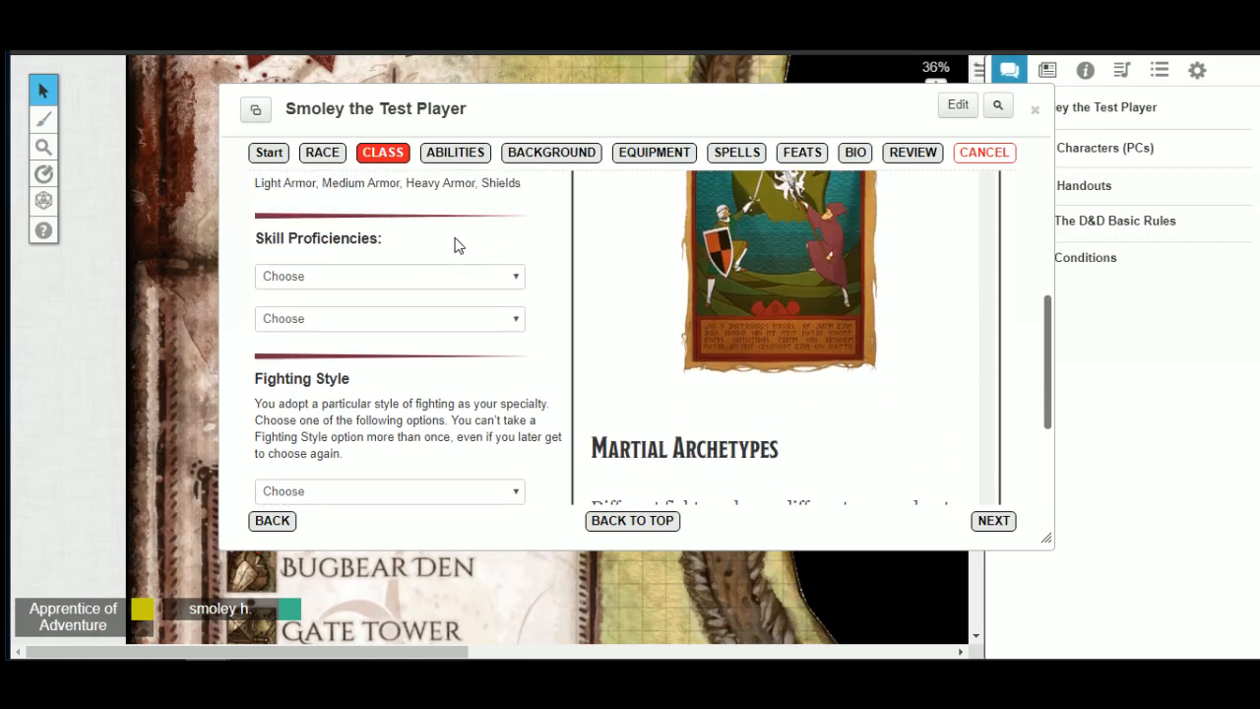
pyautogui.click(435, 280)
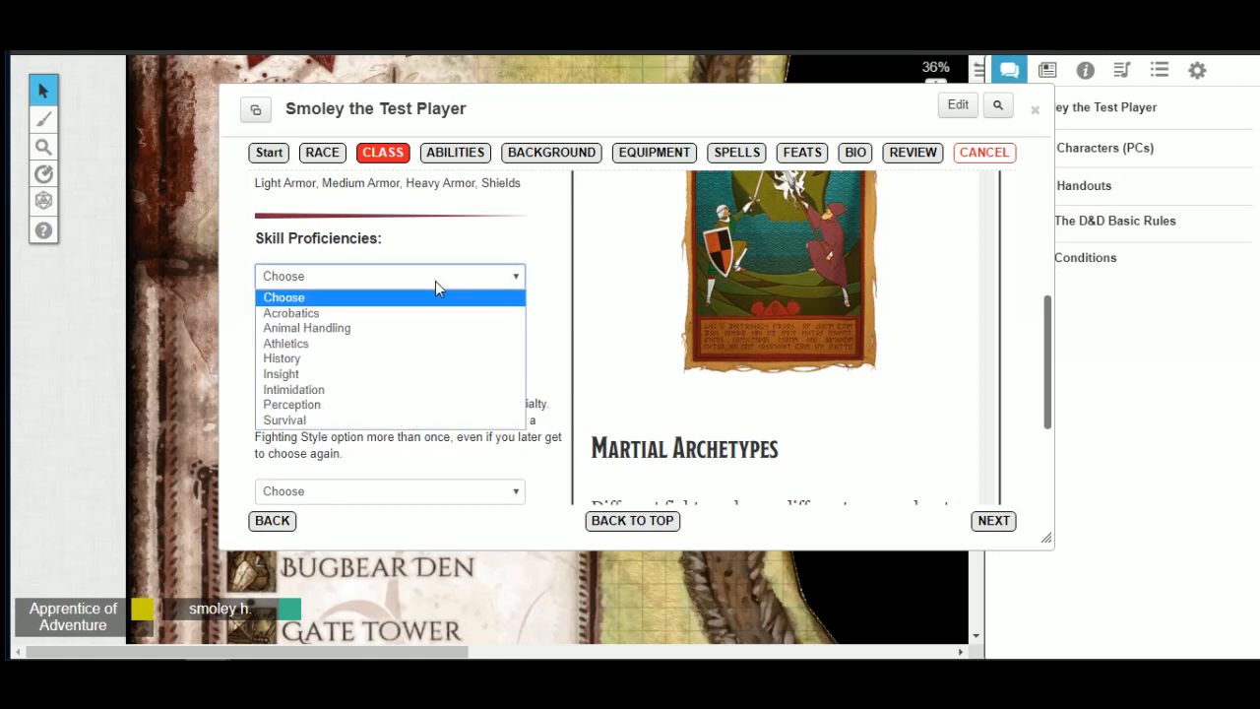
pyautogui.click(355, 347)
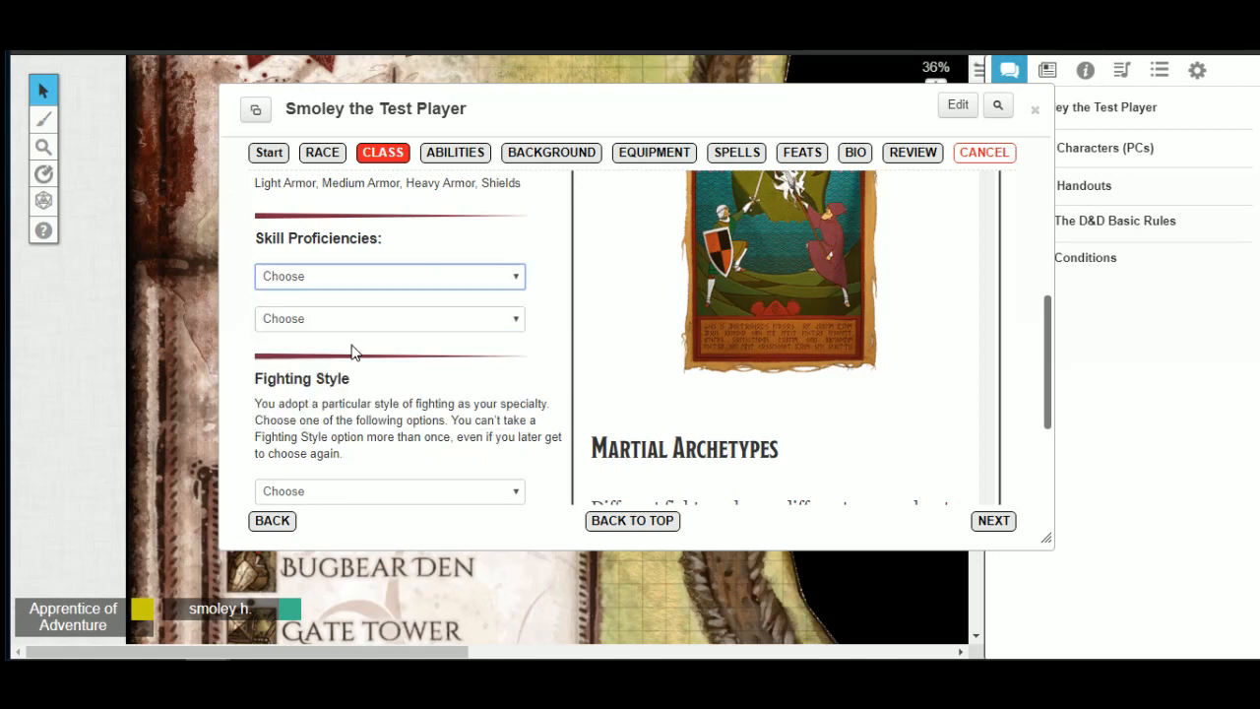
pyautogui.click(428, 325)
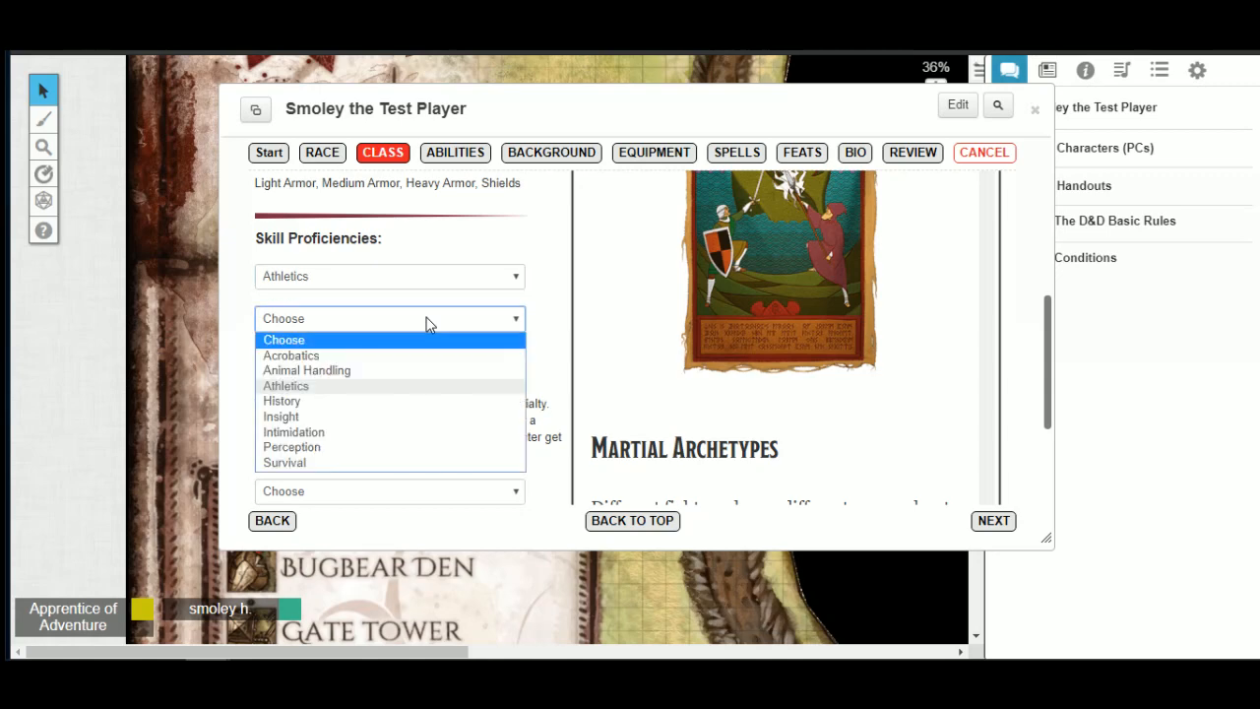
pyautogui.click(341, 450)
# Step: Set the fighting style to Protection and look over the other available fighting styles
pyautogui.scroll(-2, 450, 354)
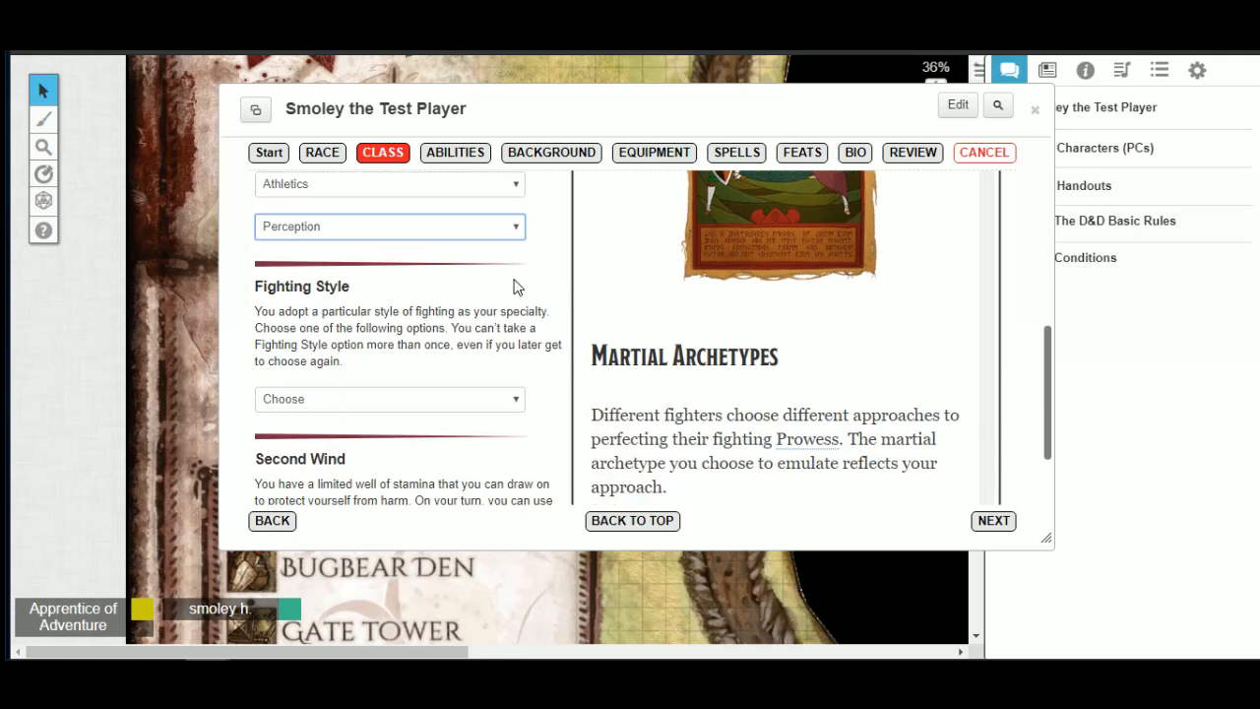
pyautogui.scroll(-1, 513, 286)
pyautogui.click(484, 307)
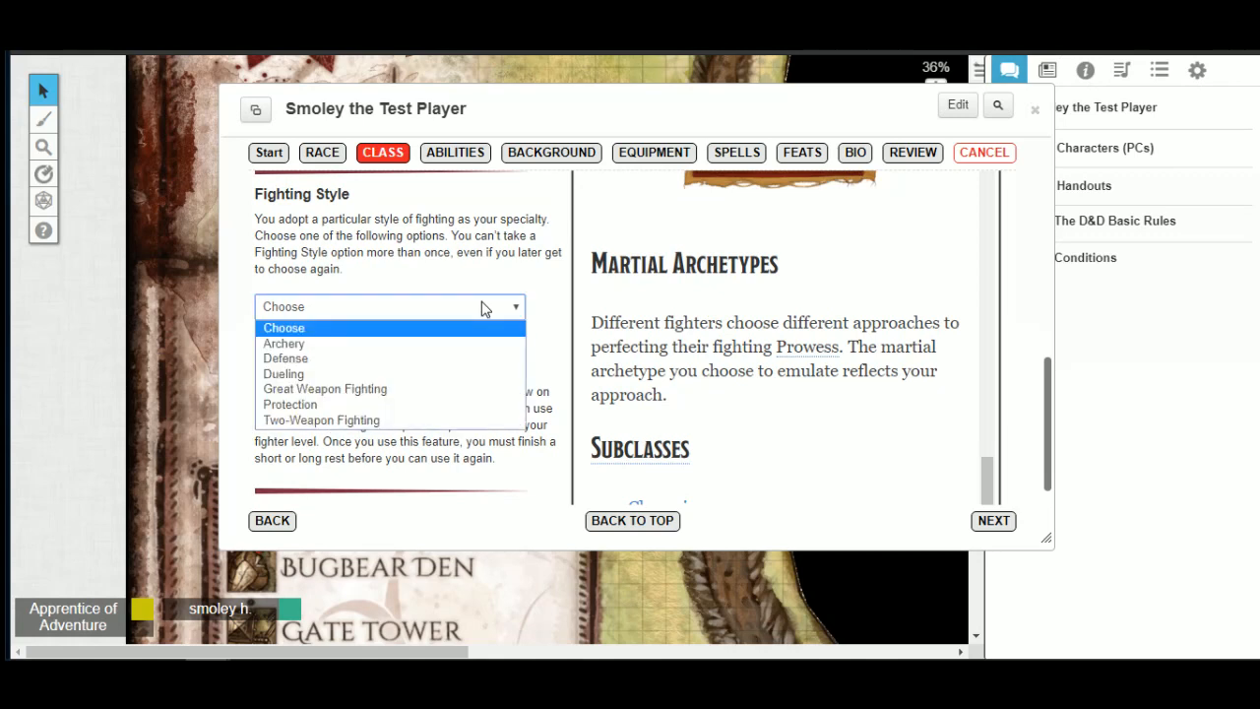
pyautogui.click(376, 405)
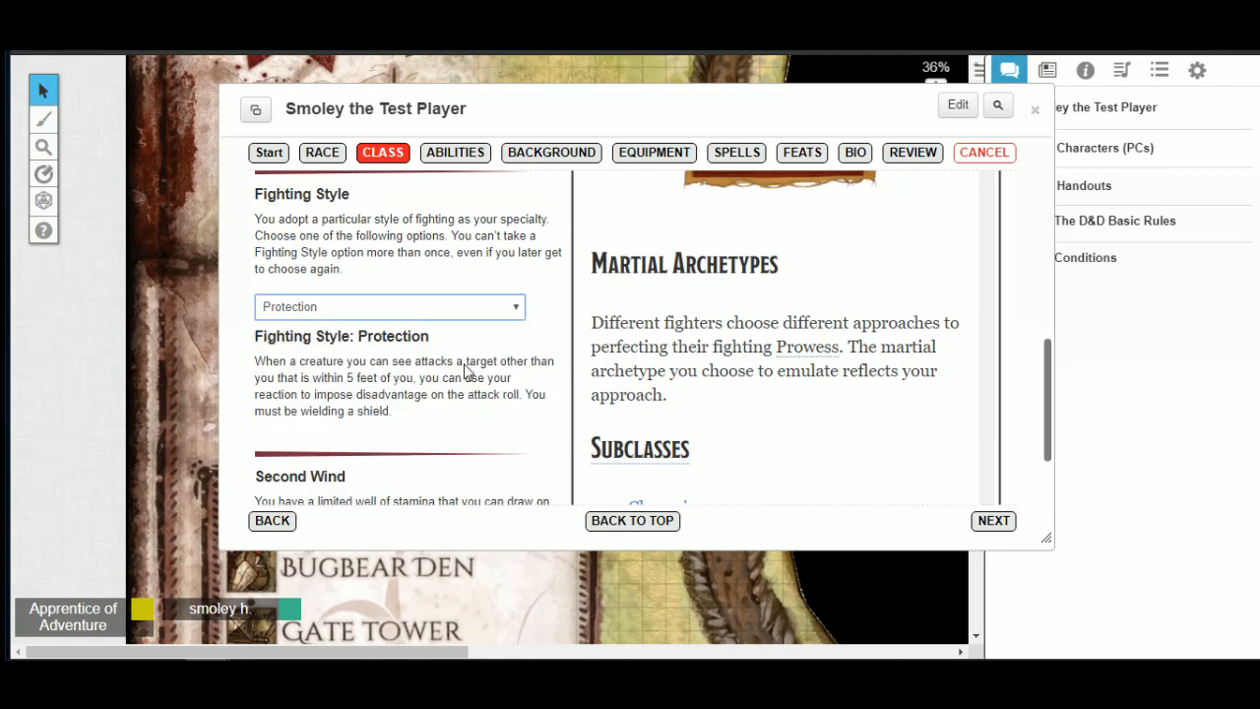
pyautogui.click(509, 308)
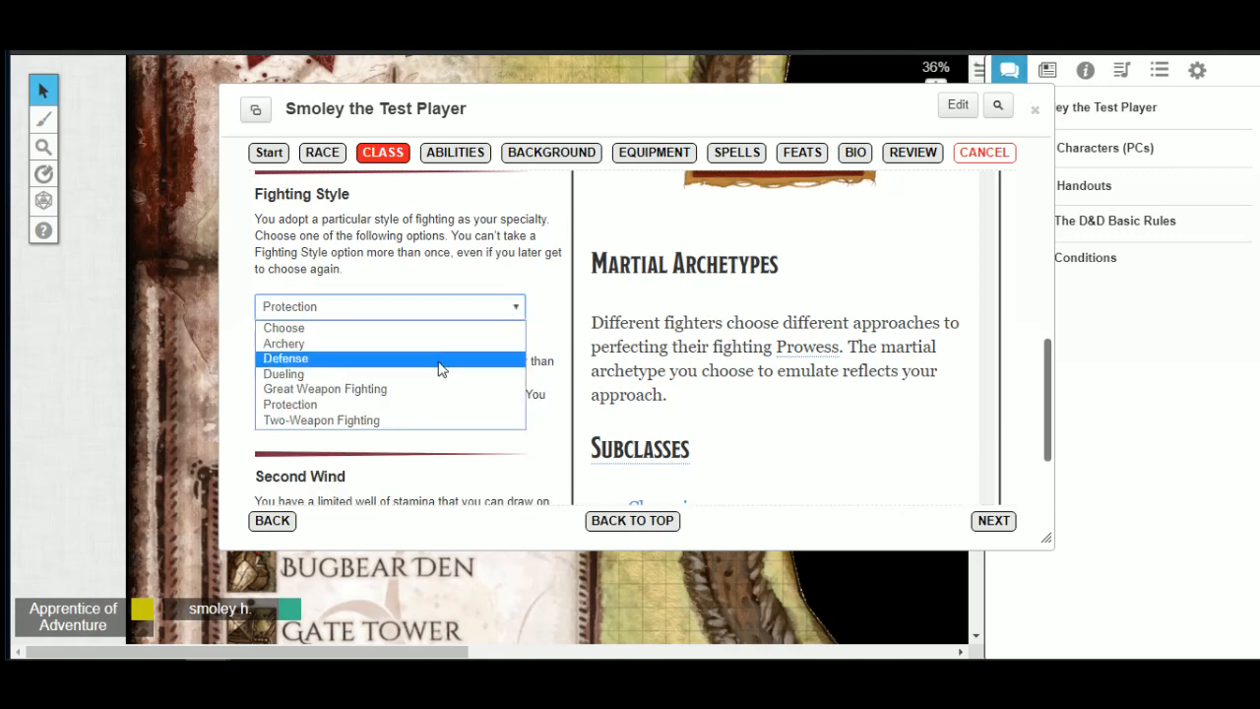
pyautogui.click(538, 301)
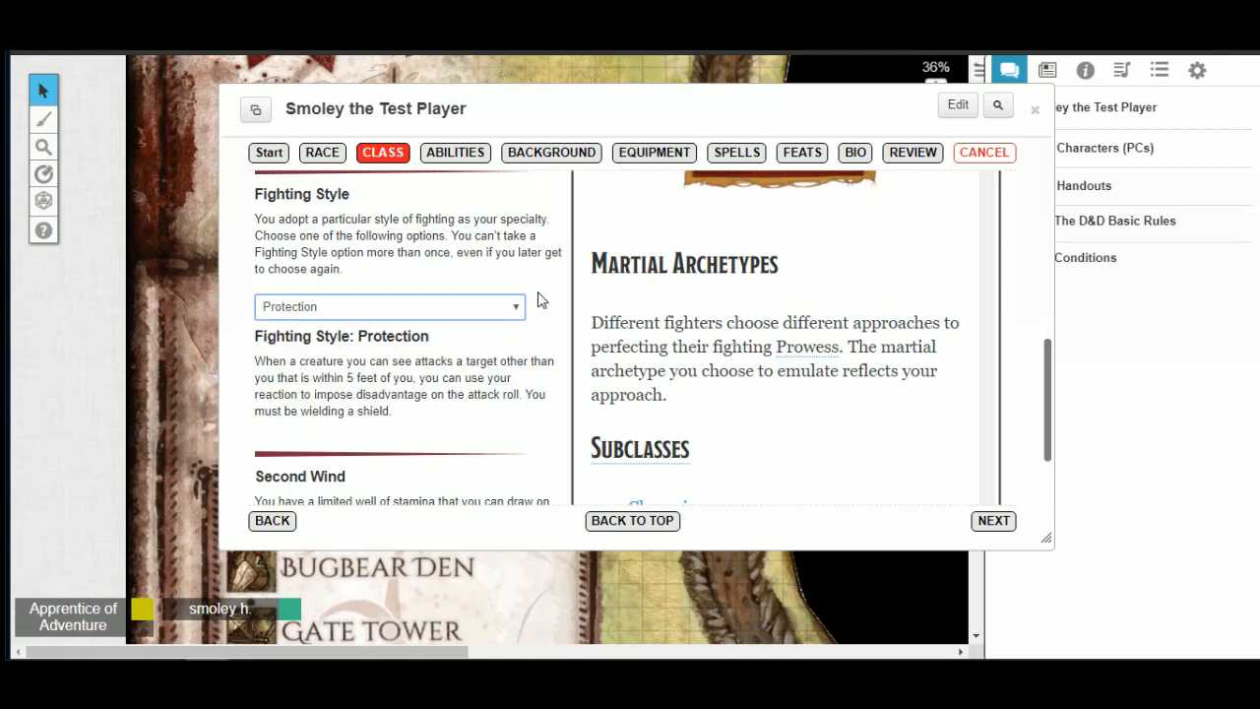
pyautogui.scroll(-1, 512, 295)
pyautogui.click(506, 216)
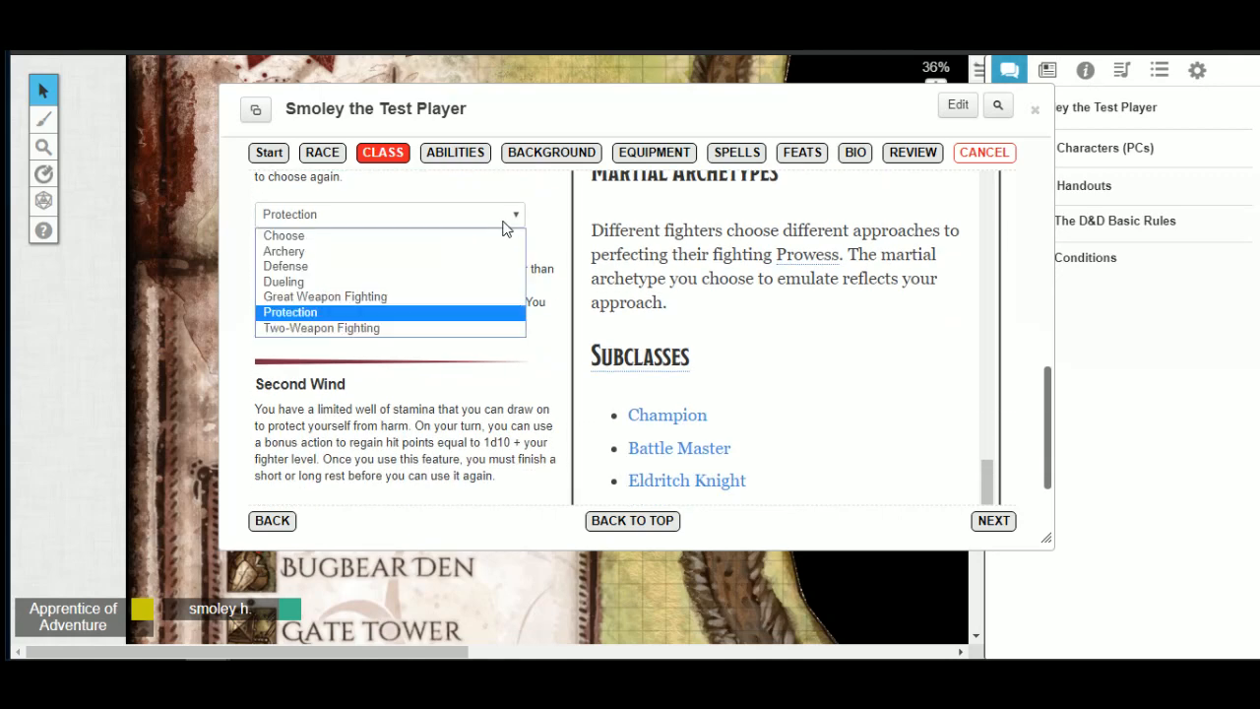
pyautogui.click(538, 268)
# Step: Check the remaining Second Wind and equipment details, and proceed to the abilities stage
pyautogui.scroll(-2, 547, 271)
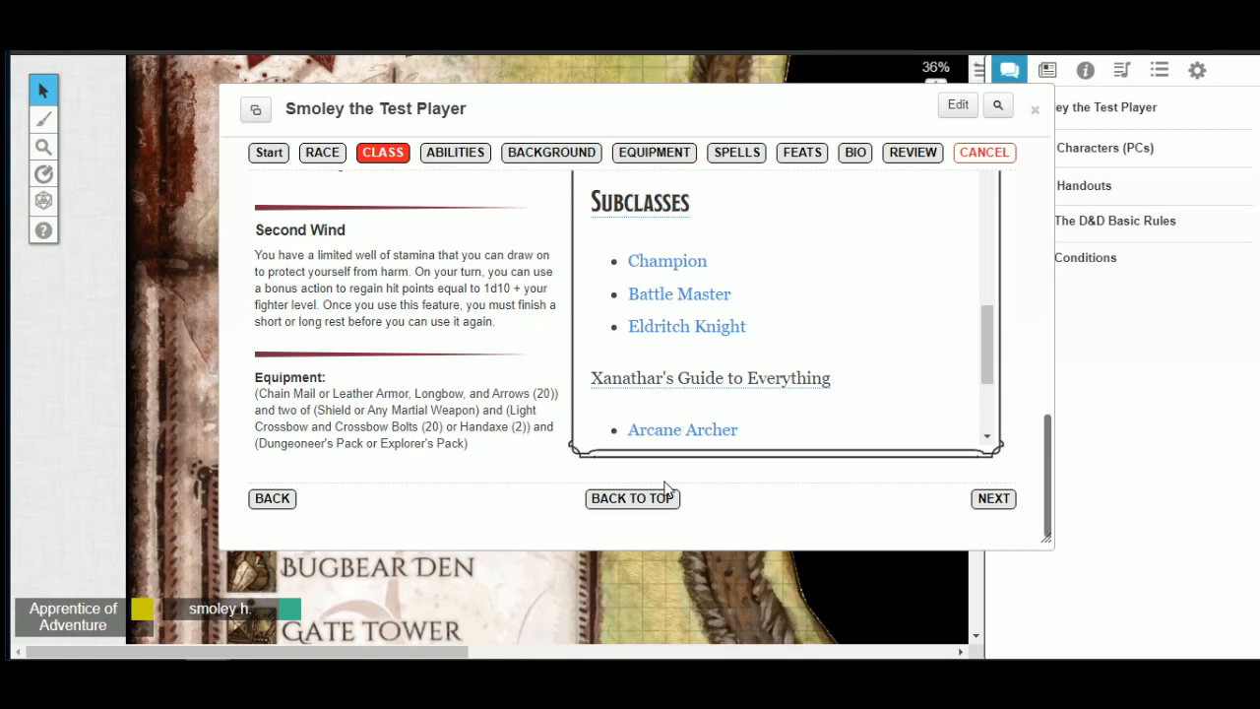
pyautogui.click(991, 499)
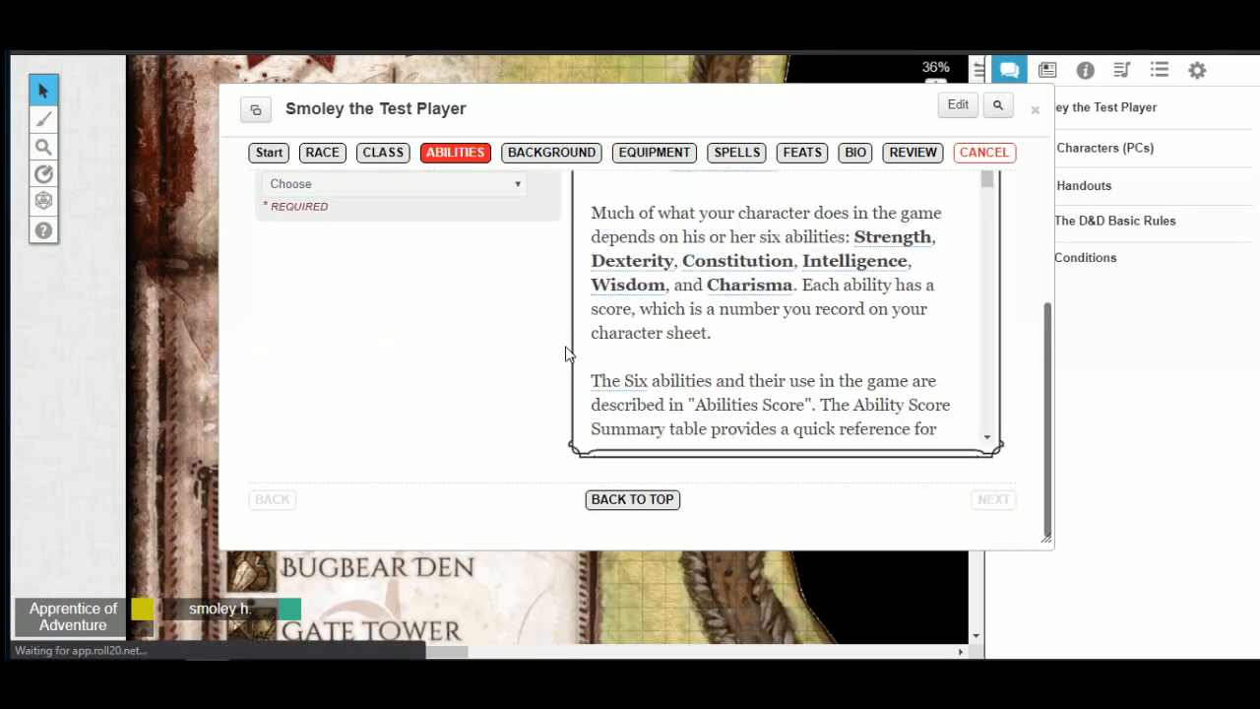
pyautogui.scroll(2, 494, 315)
# Step: Set the ability score method to Standard Array and look over the scores offered for each ability
pyautogui.click(456, 368)
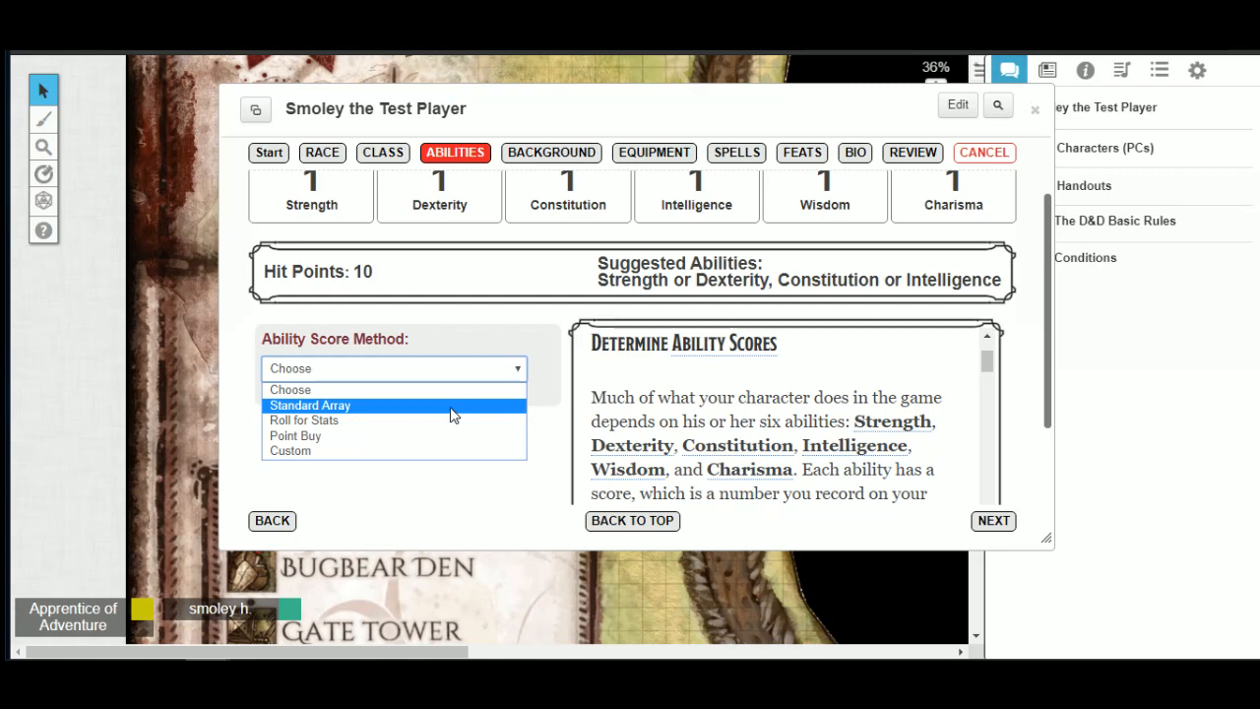
pyautogui.click(450, 407)
pyautogui.scroll(-1, 451, 414)
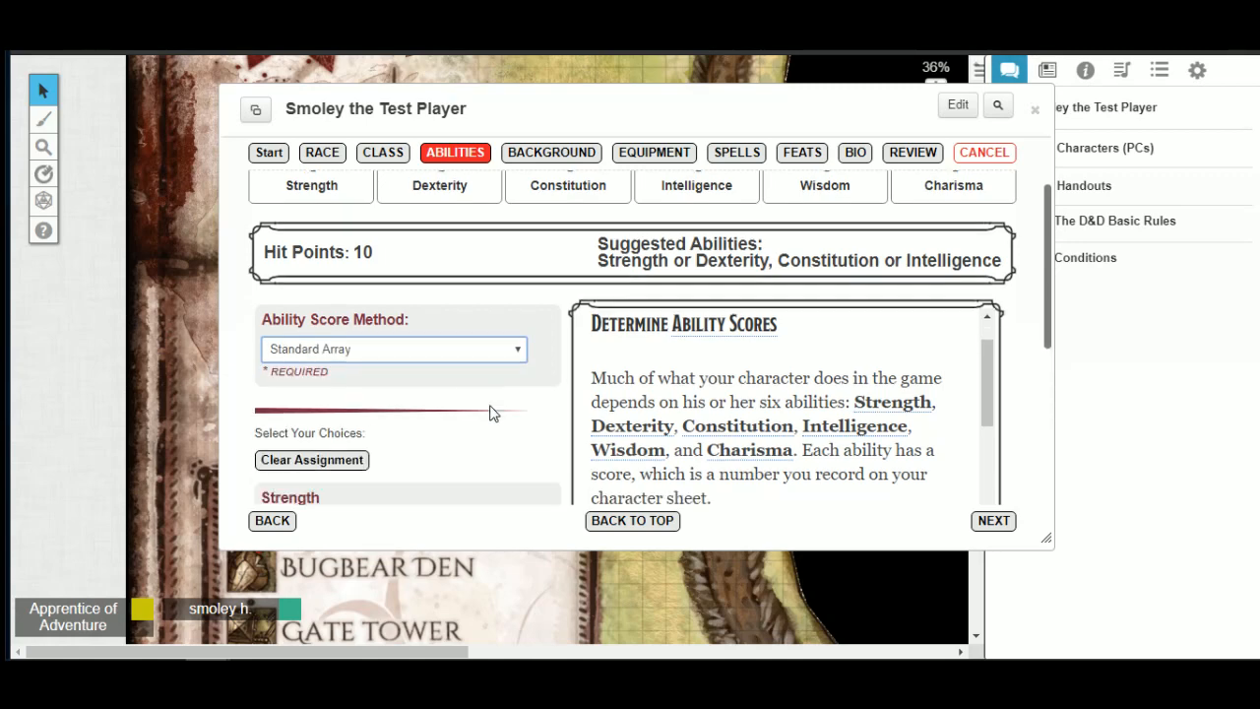
pyautogui.scroll(-1, 483, 315)
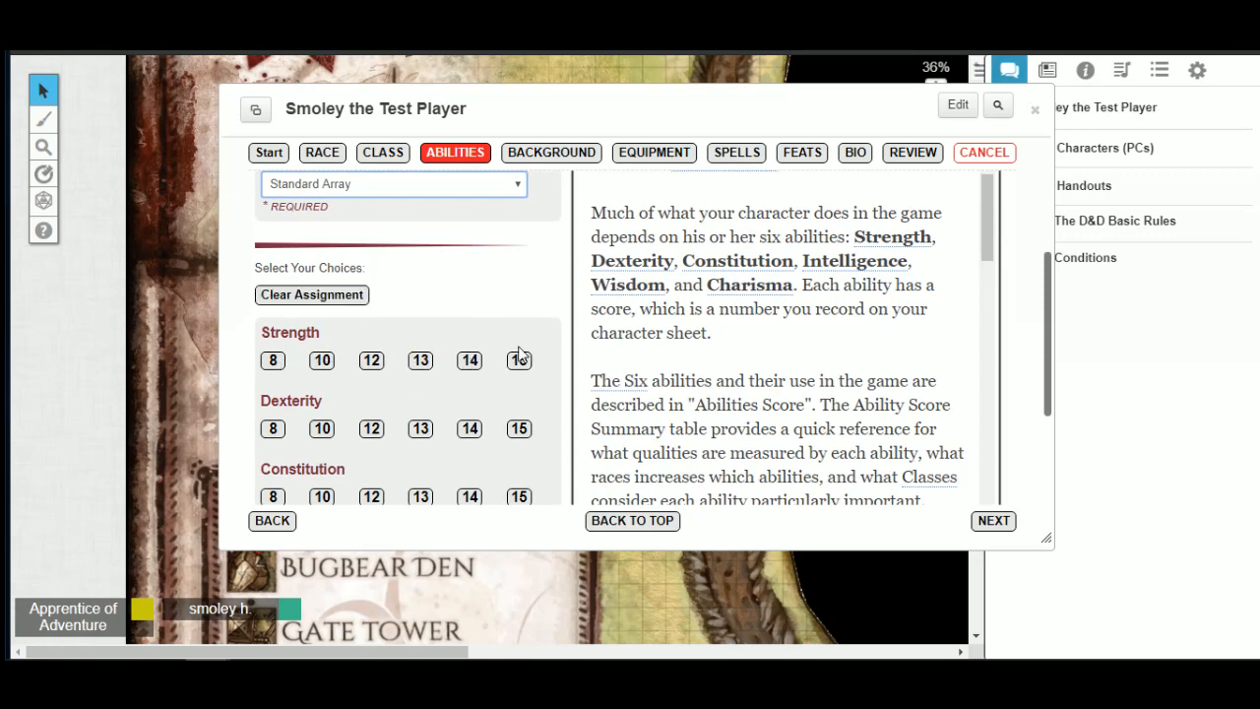
pyautogui.scroll(-2, 477, 325)
pyautogui.scroll(2, 461, 323)
pyautogui.scroll(-1, 477, 305)
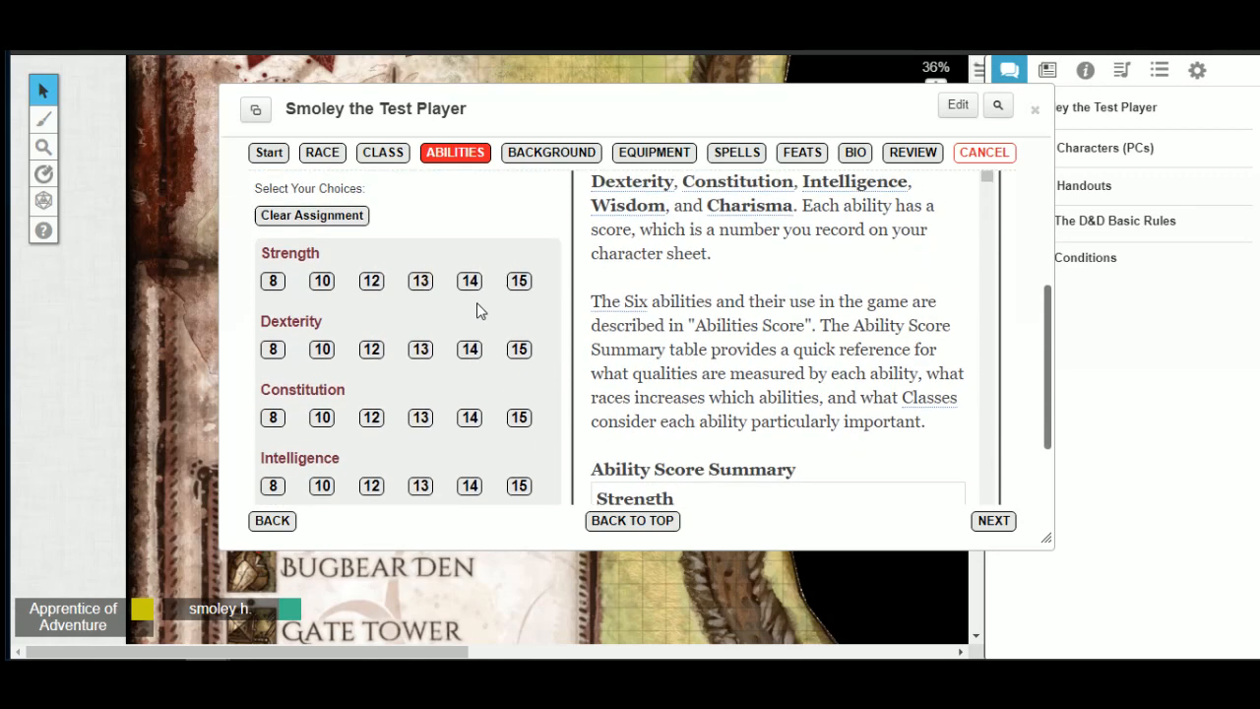
pyautogui.scroll(2, 480, 307)
# Step: Set the ability score method to Point Buy
pyautogui.click(508, 282)
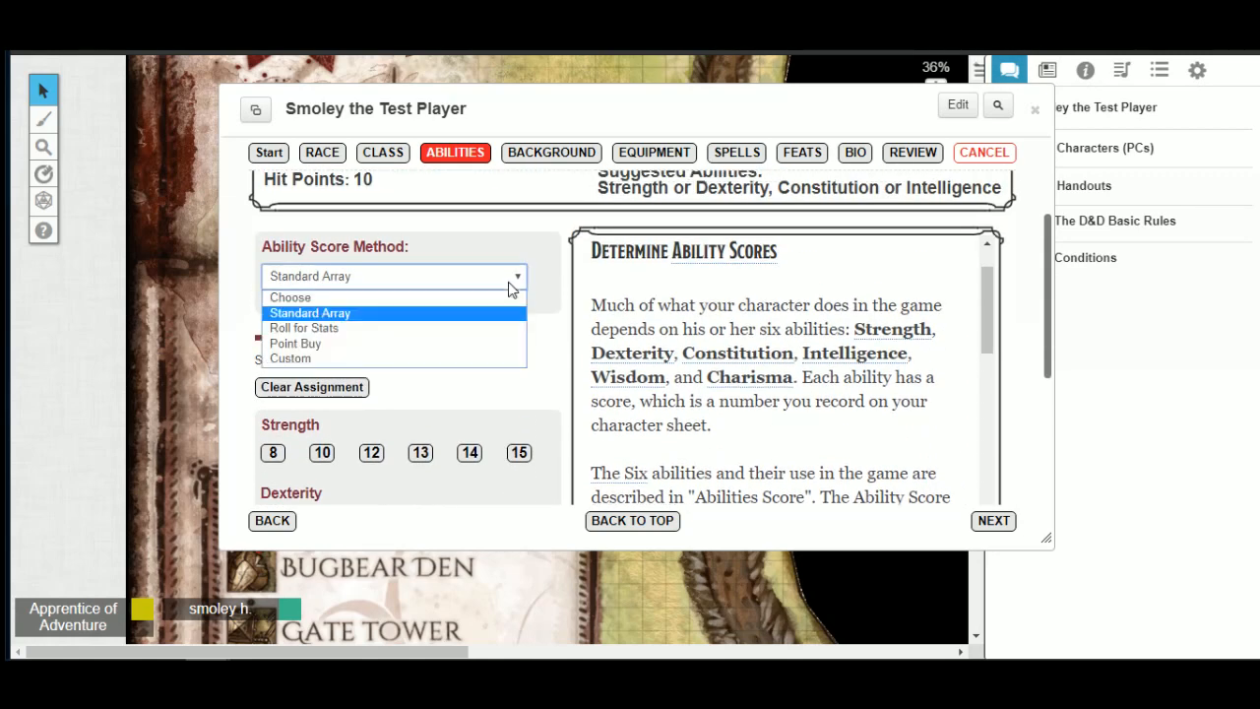
pyautogui.click(450, 342)
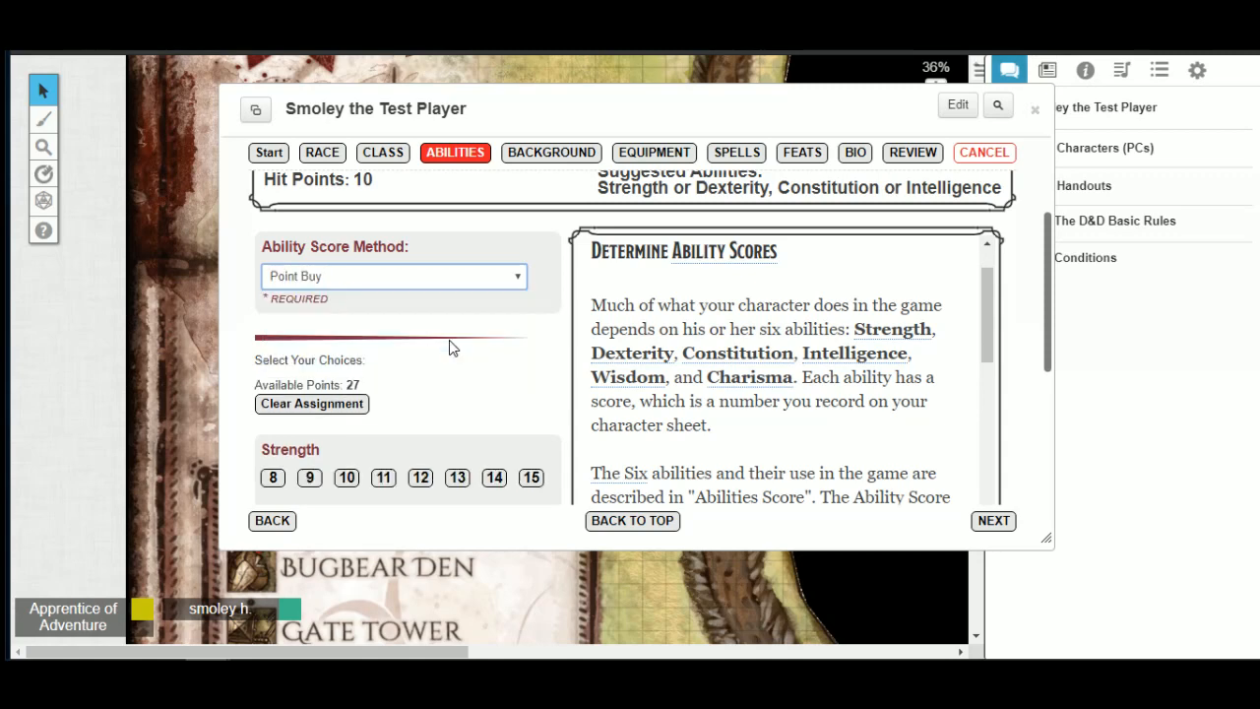
# Step: Look over the available points and the scores offered for each ability under Point Buy
pyautogui.scroll(-1, 463, 349)
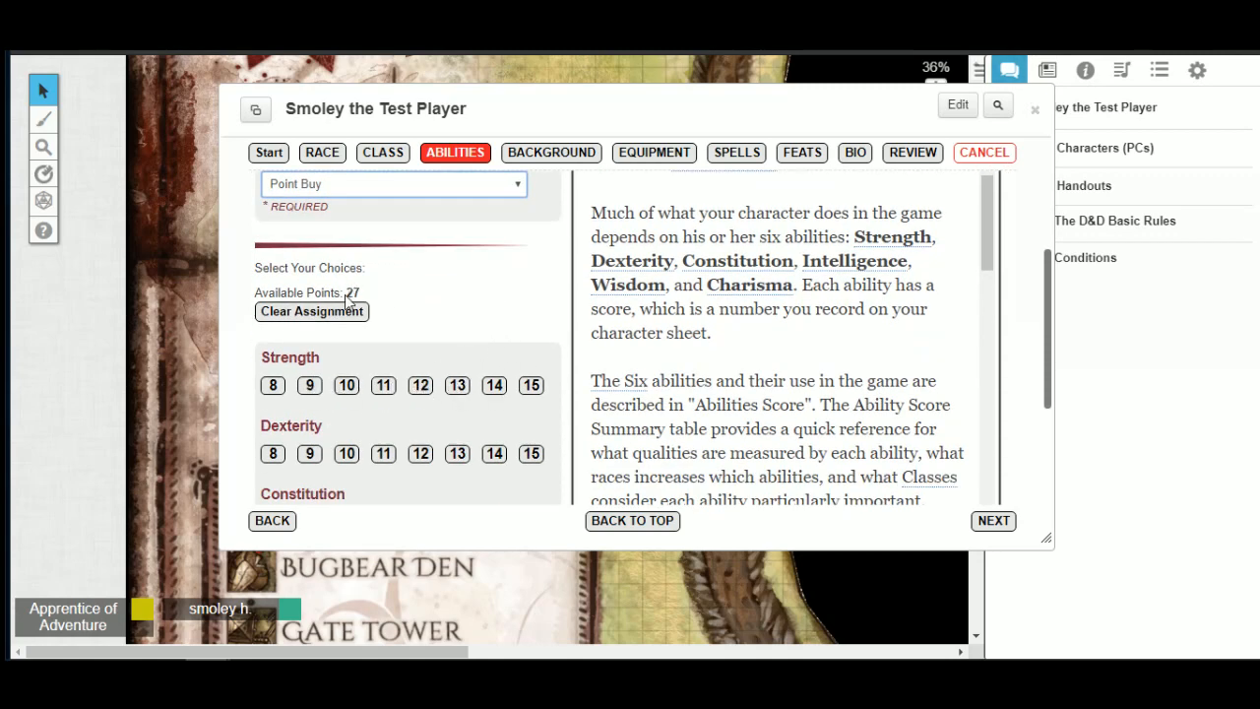
pyautogui.scroll(-3, 423, 394)
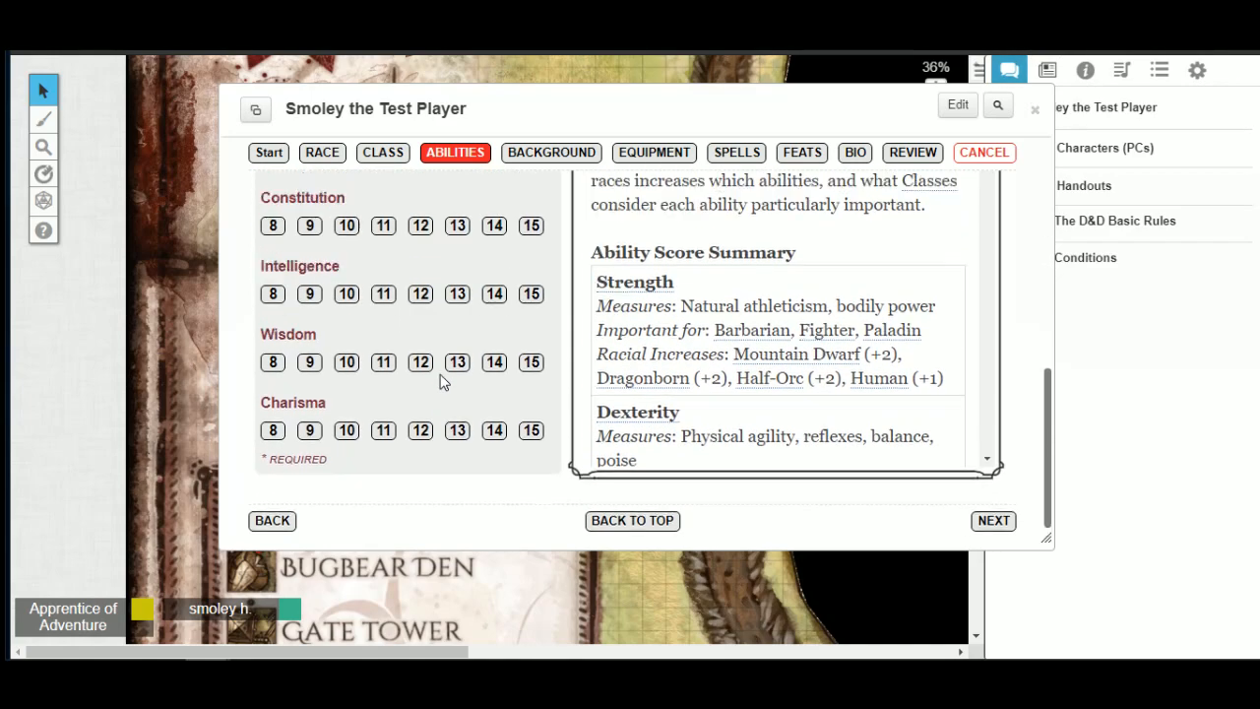
pyautogui.scroll(2, 440, 382)
pyautogui.scroll(1, 440, 382)
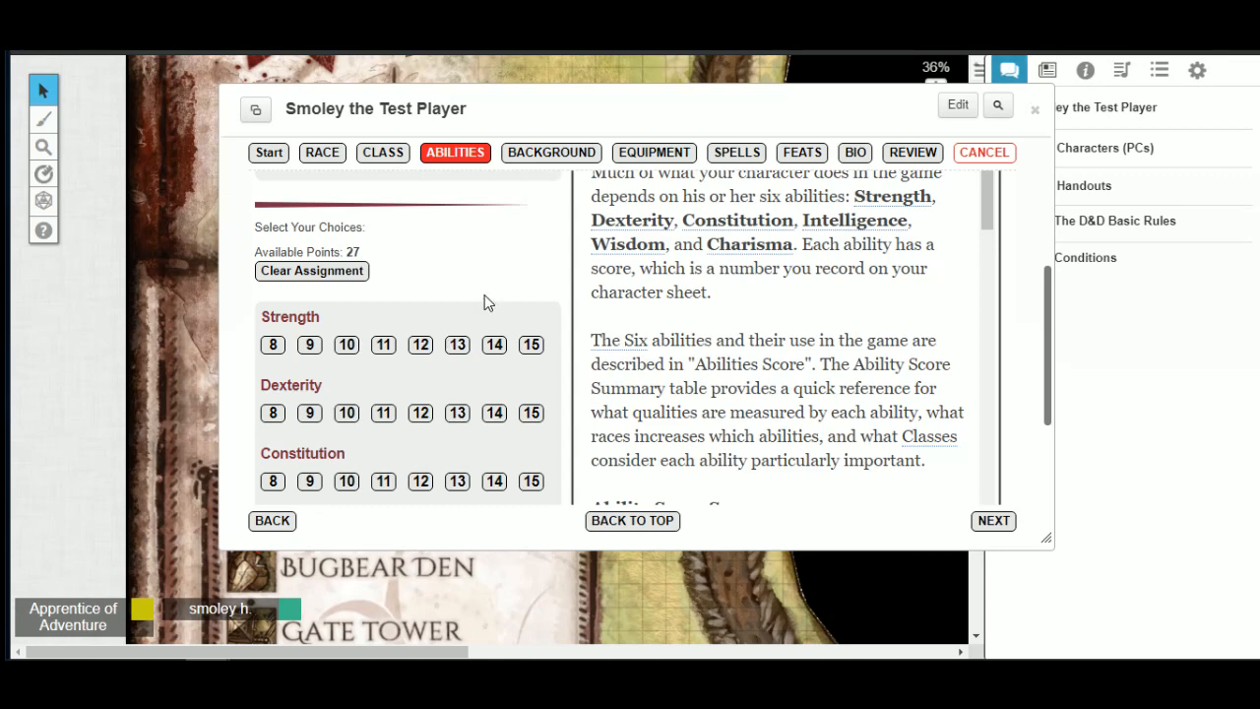
pyautogui.scroll(-1, 482, 301)
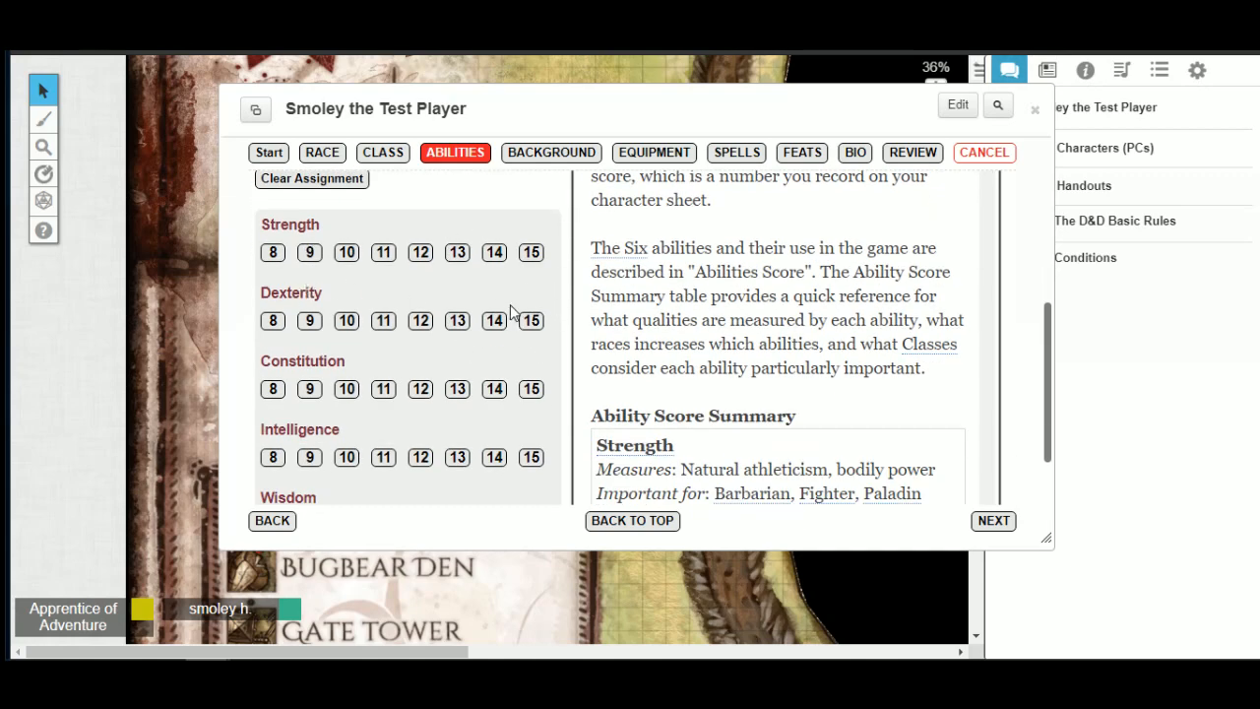
pyautogui.scroll(3, 487, 340)
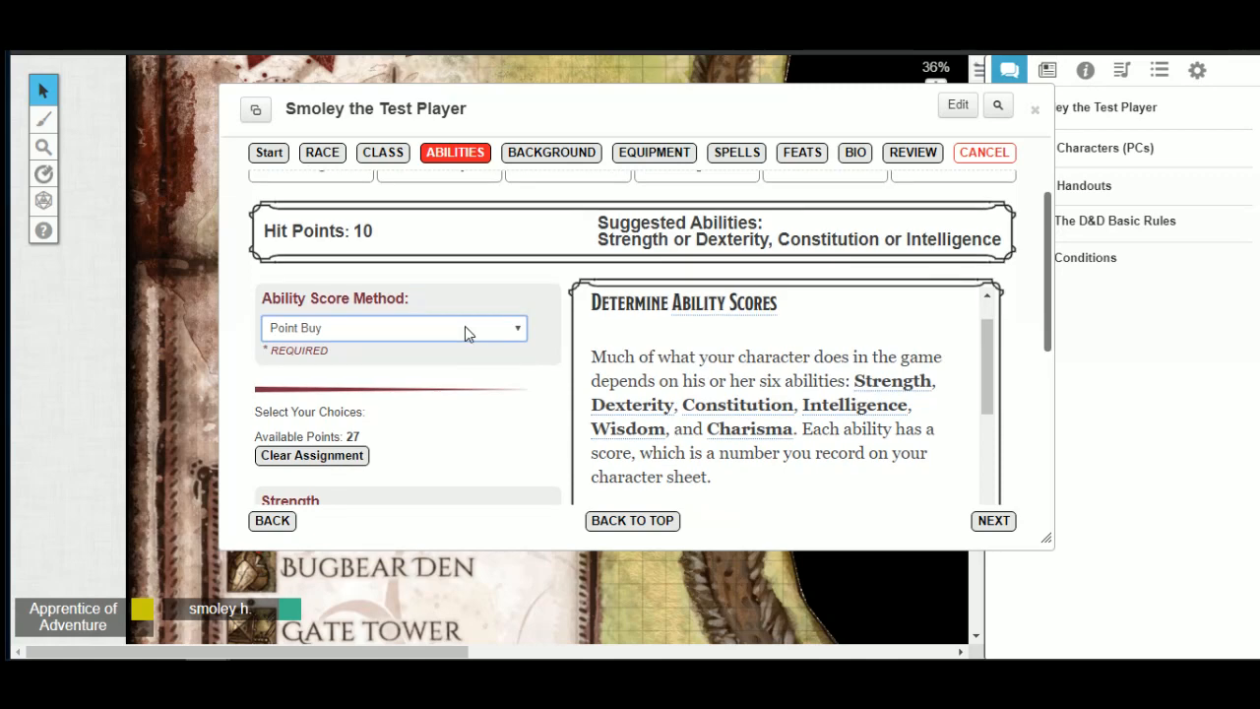
# Step: Set the ability score method to Roll for Stats and look over its dice rolling options
pyautogui.click(466, 331)
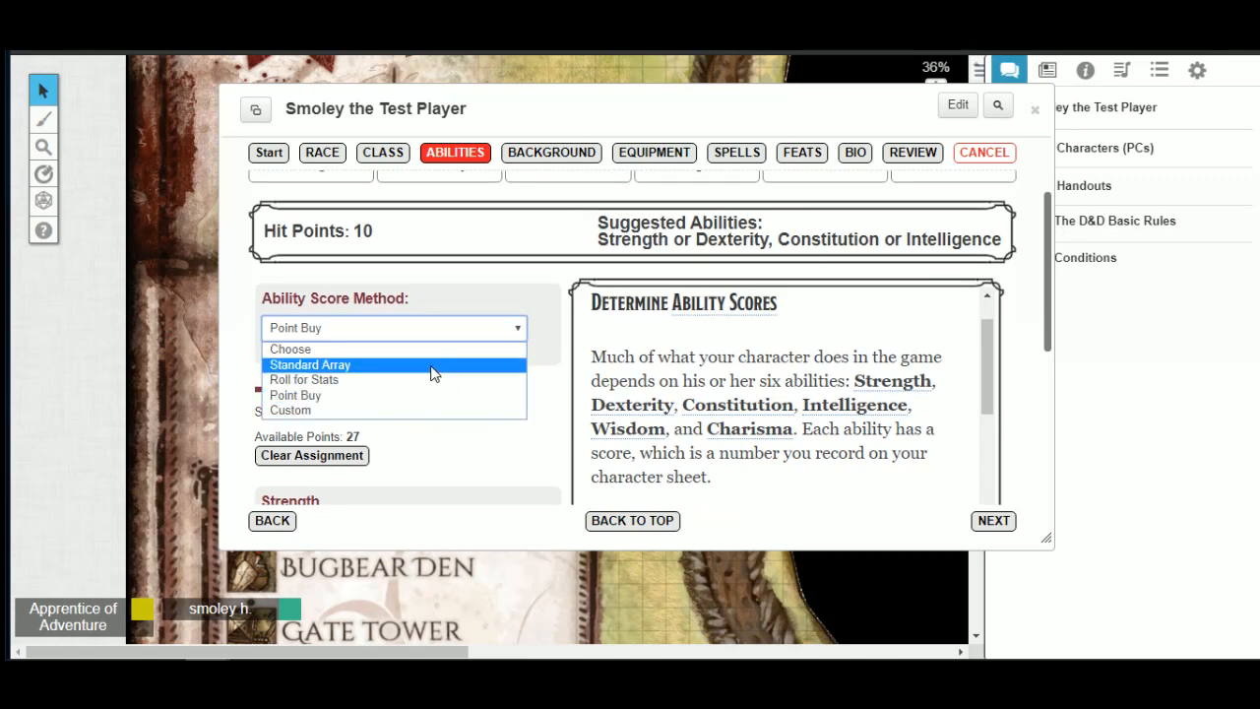
pyautogui.click(404, 382)
pyautogui.scroll(-2, 504, 393)
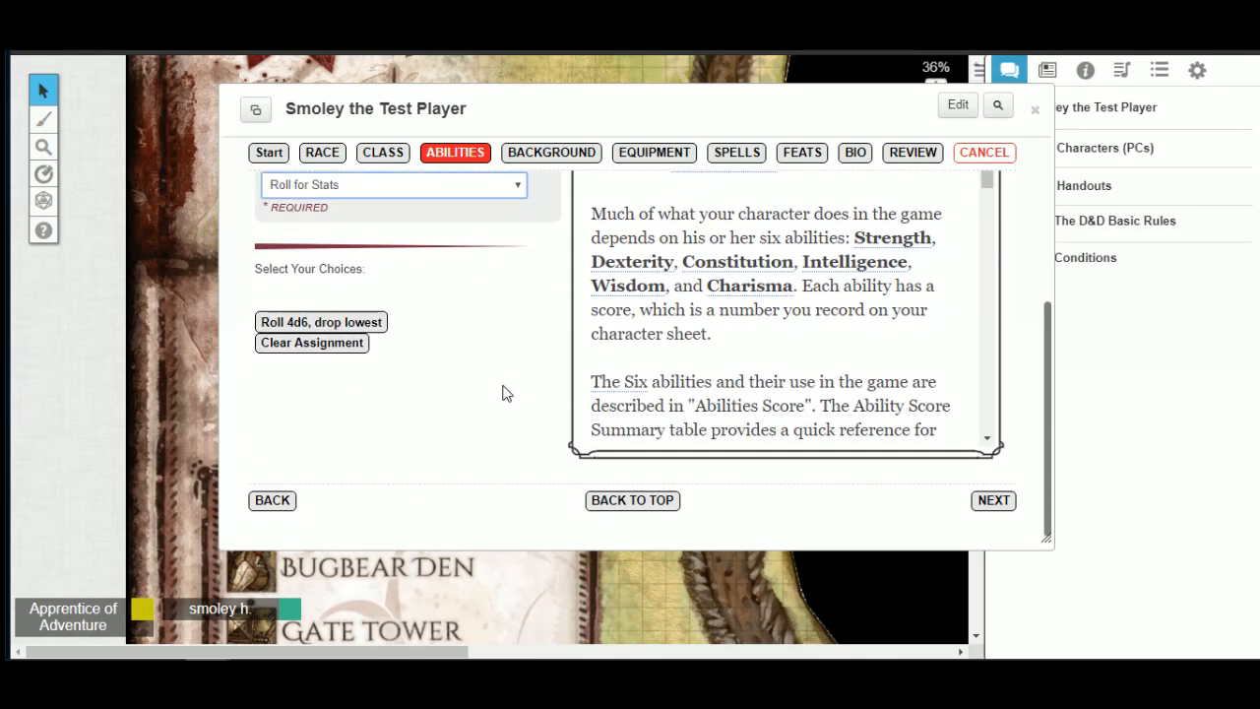
pyautogui.scroll(1, 483, 369)
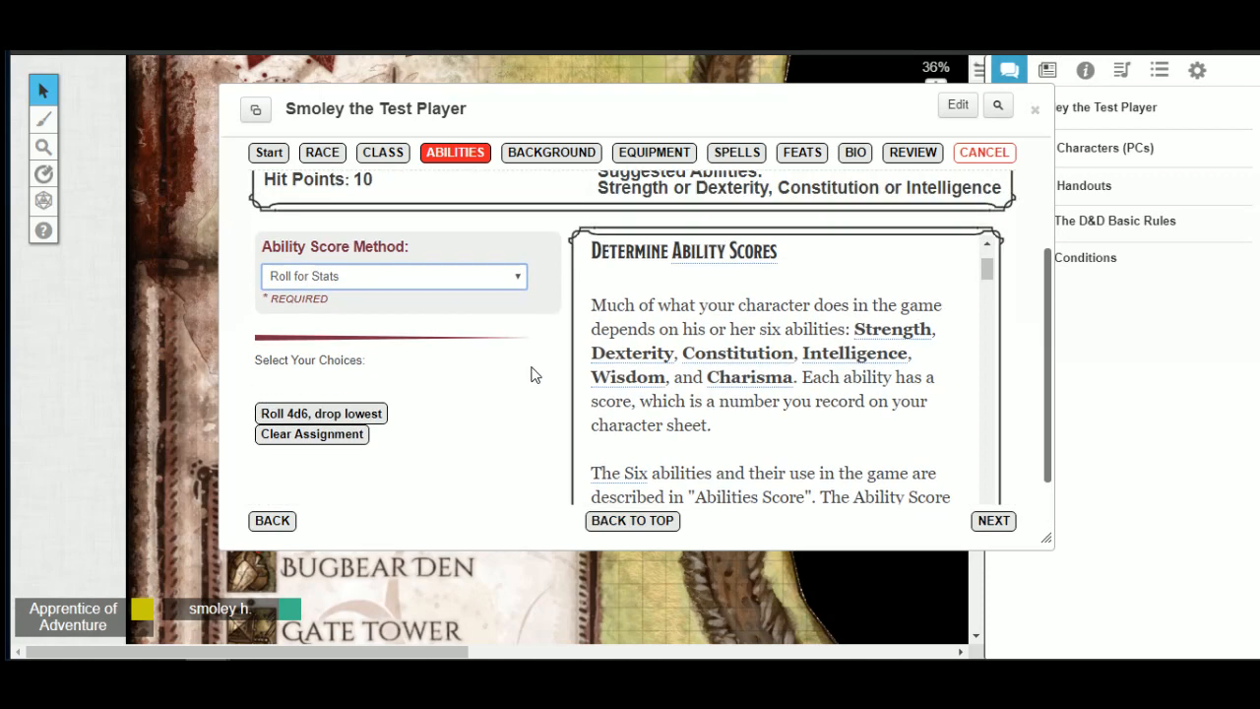
pyautogui.scroll(-1, 497, 365)
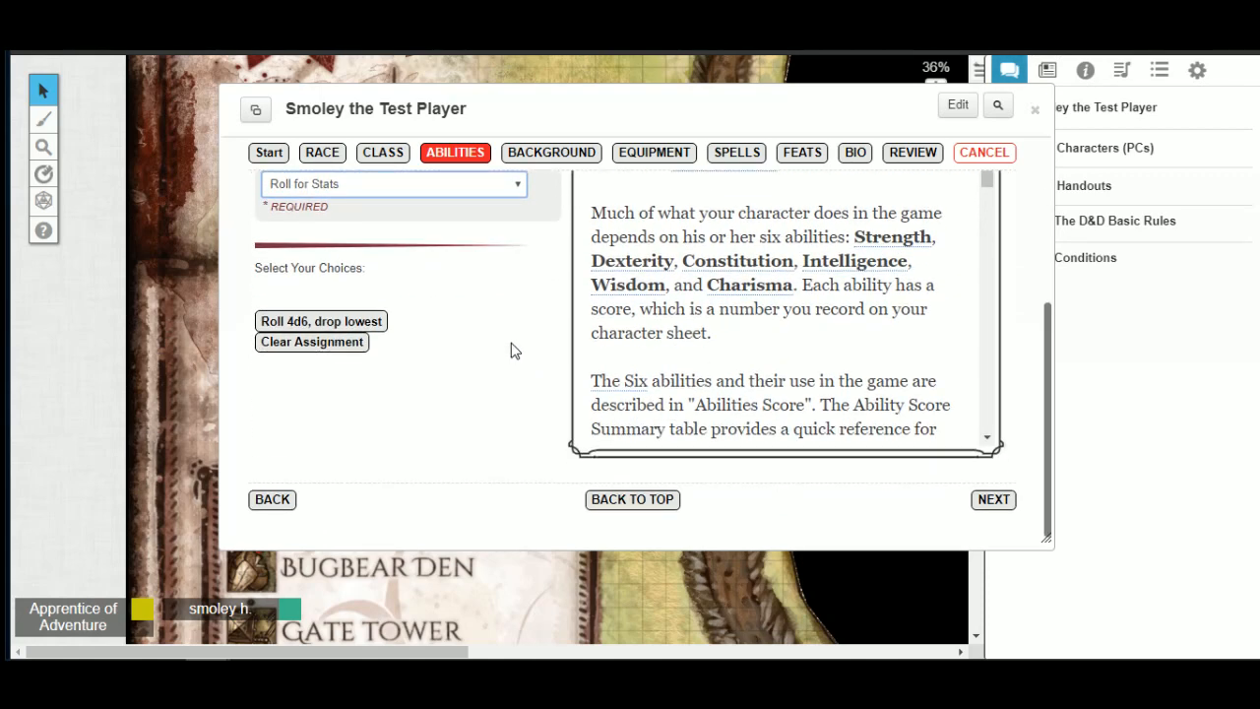
pyautogui.scroll(2, 510, 352)
# Step: Set the ability score method to Standard Array and assign 15 to Strength
pyautogui.click(511, 368)
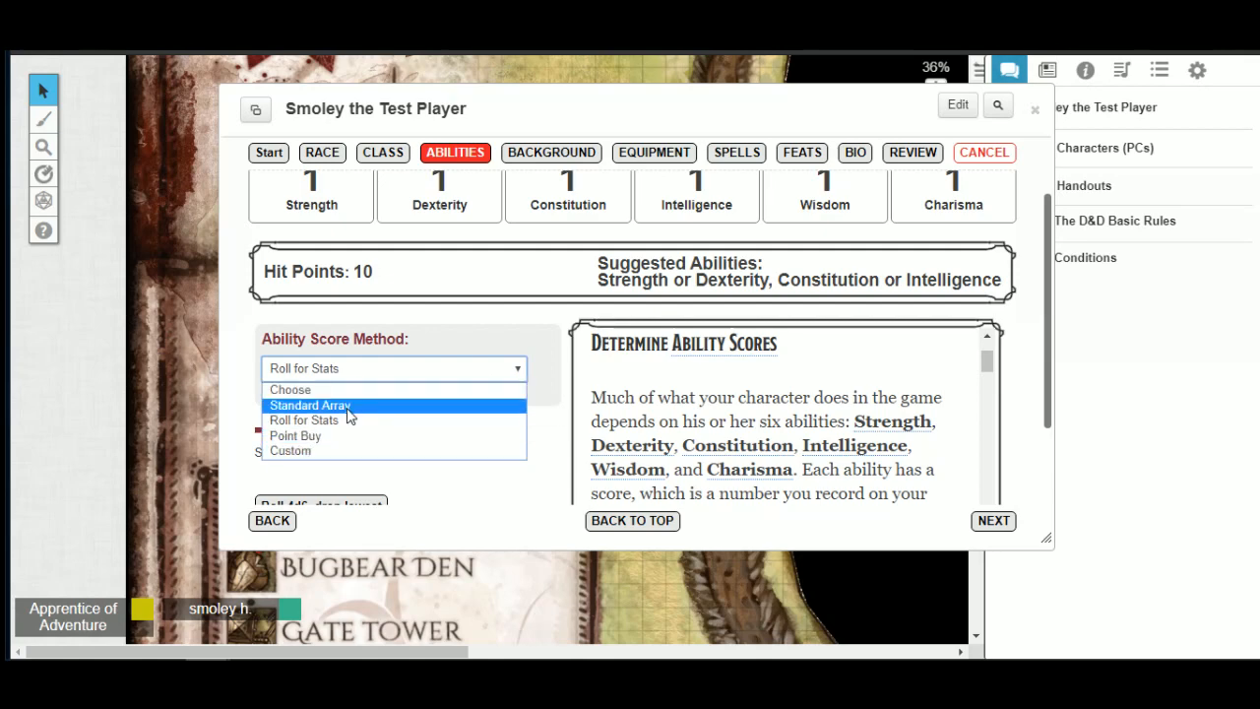
pyautogui.click(377, 406)
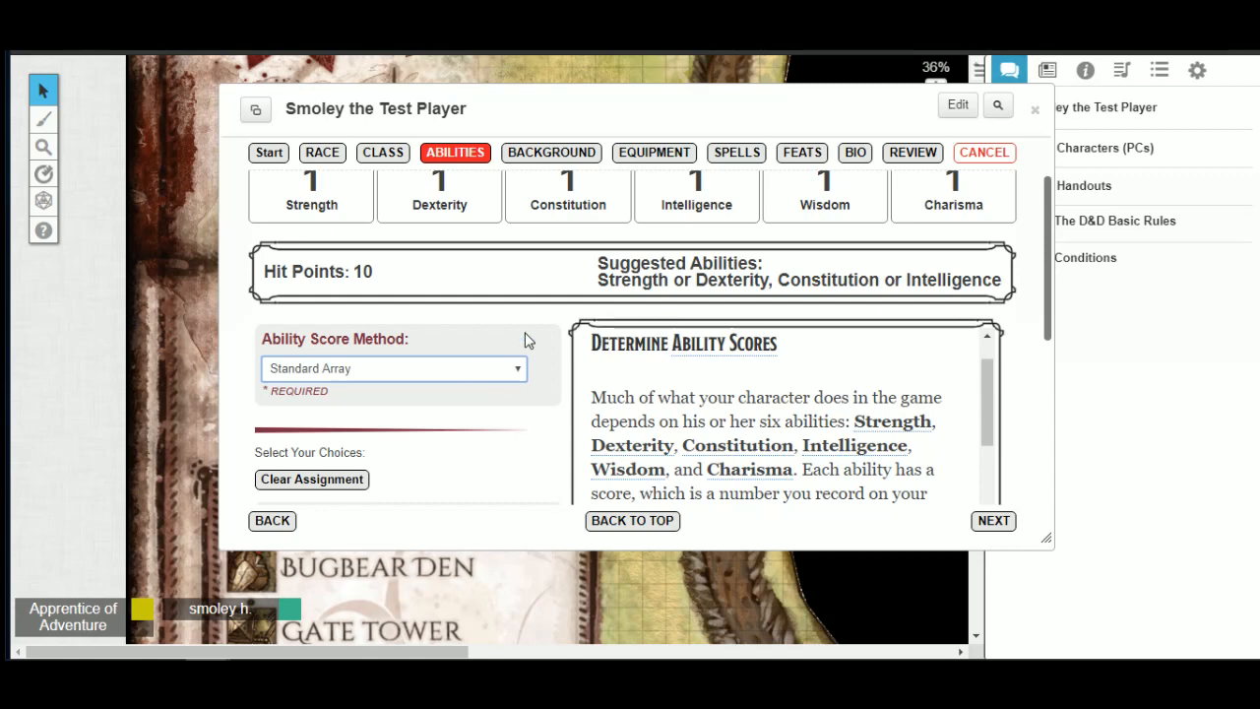
pyautogui.scroll(-2, 542, 360)
pyautogui.scroll(-1, 516, 350)
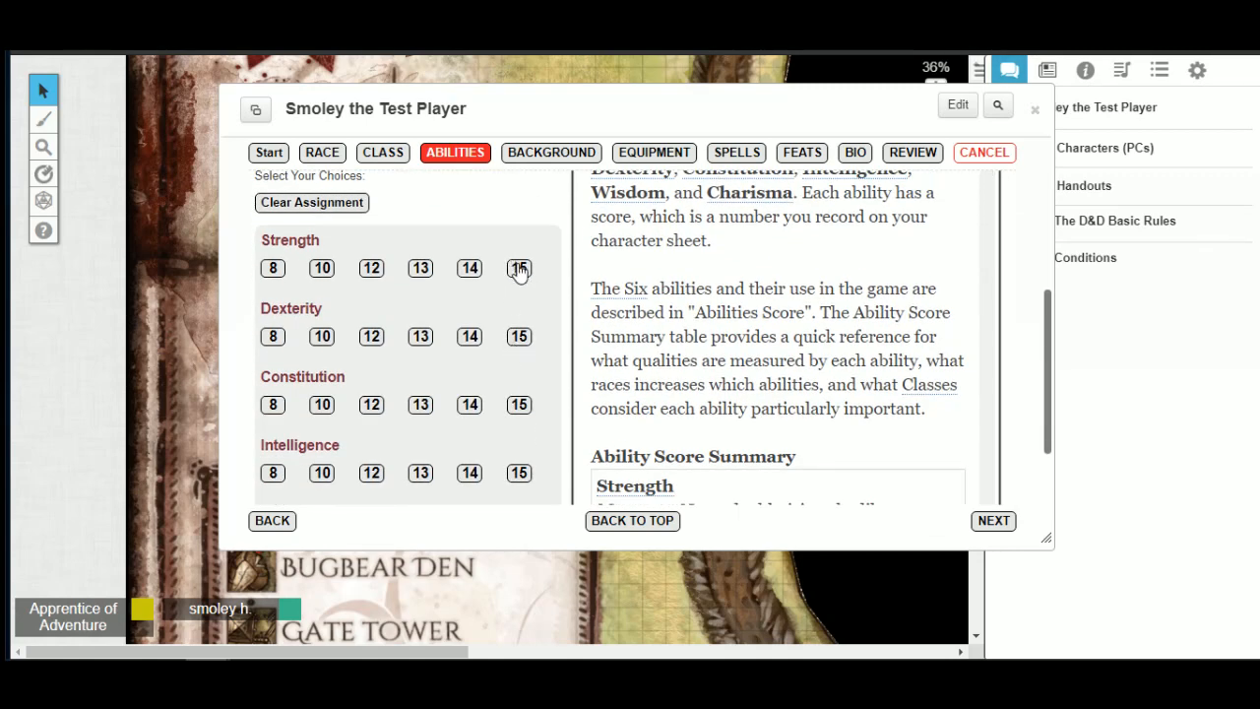
pyautogui.scroll(-1, 480, 283)
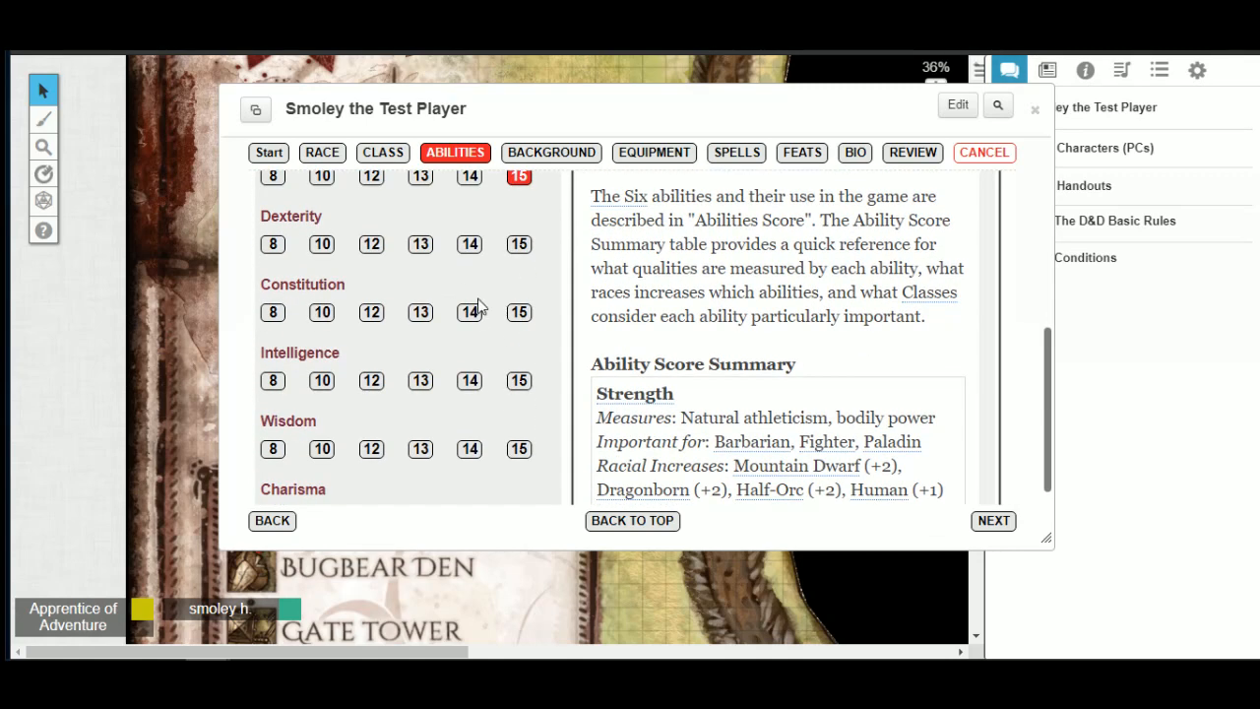
# Step: Assign 14 to Constitution, 8 to Charisma, 10 to Wisdom, 12 to Intelligence and 13 to Dexterity, and proceed to the background stage
pyautogui.click(470, 312)
pyautogui.scroll(-1, 438, 284)
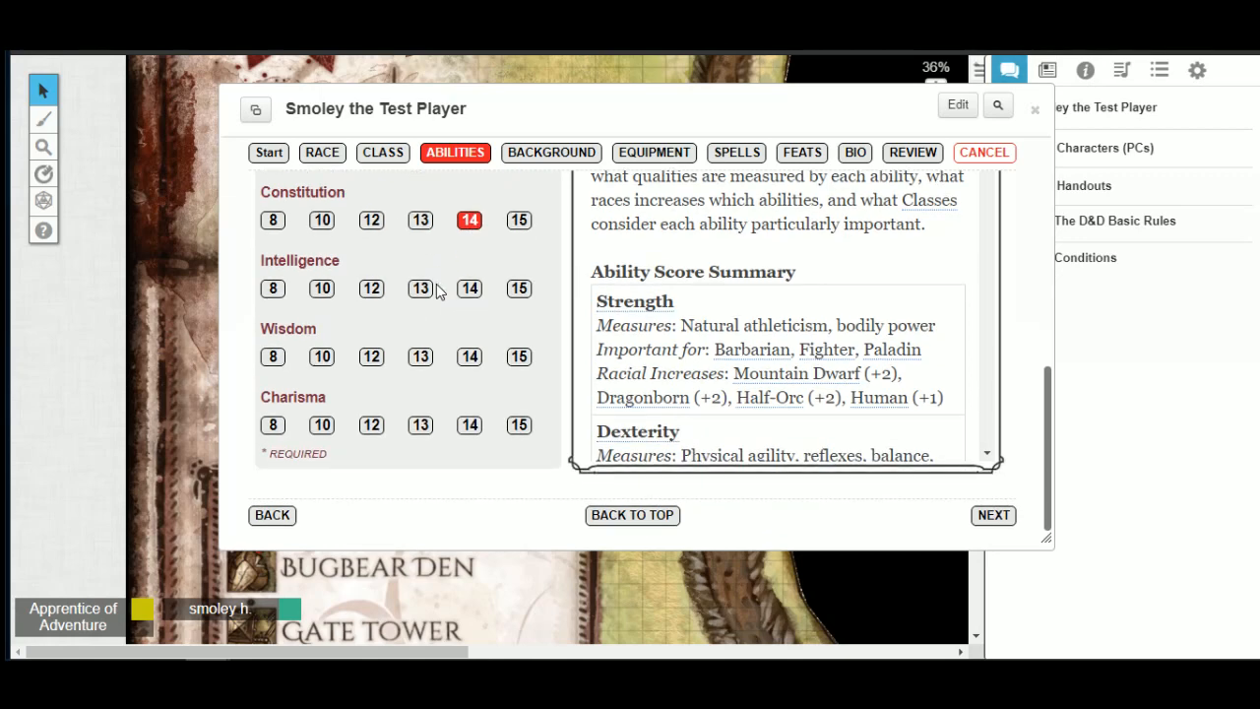
pyautogui.click(274, 425)
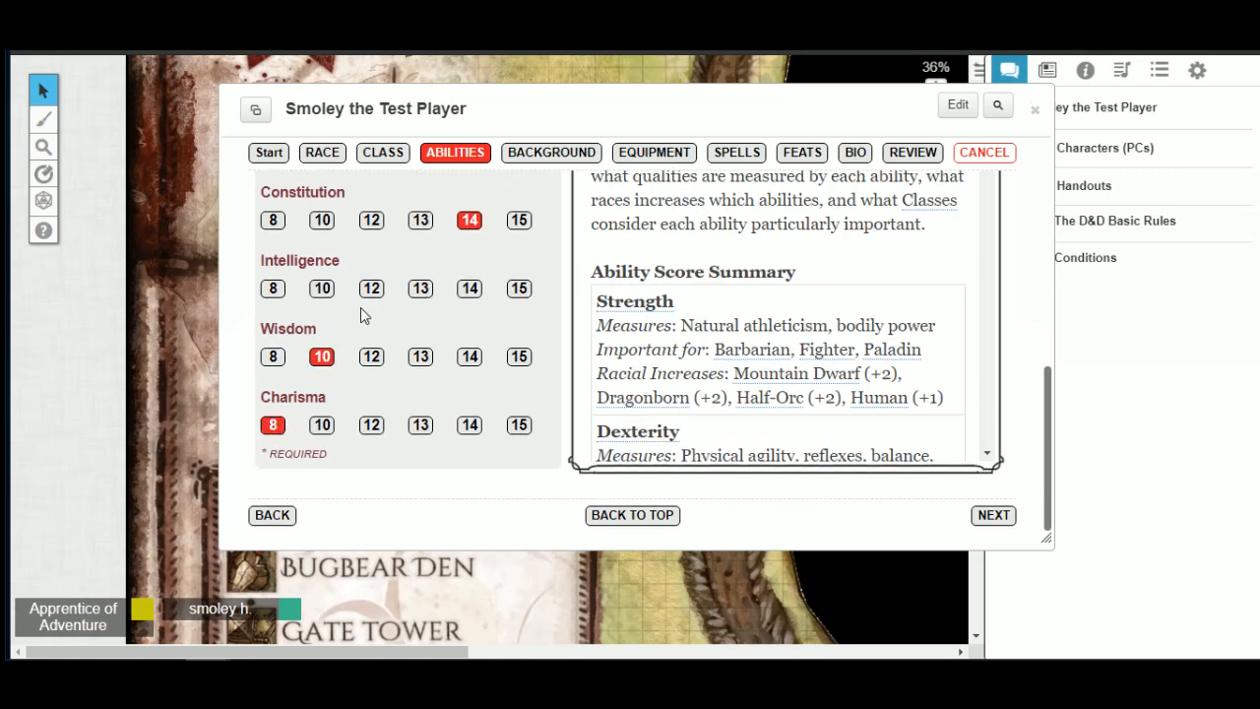
pyautogui.scroll(1, 372, 315)
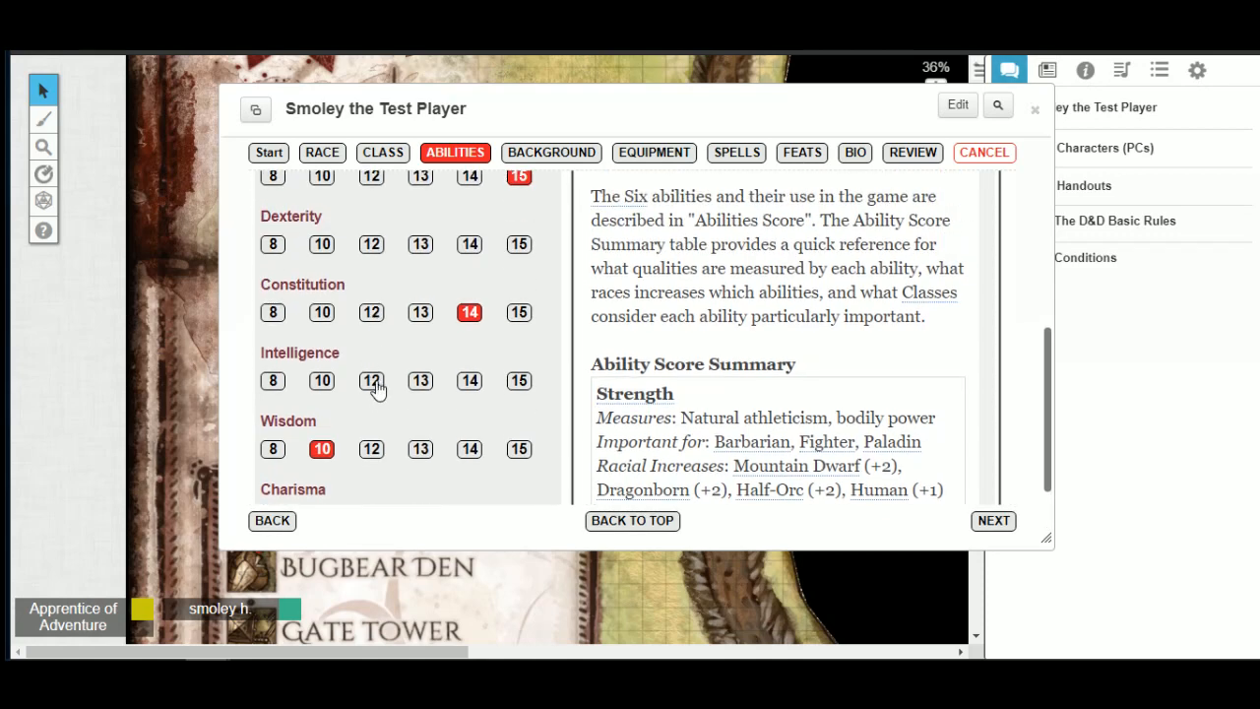
pyautogui.scroll(1, 392, 365)
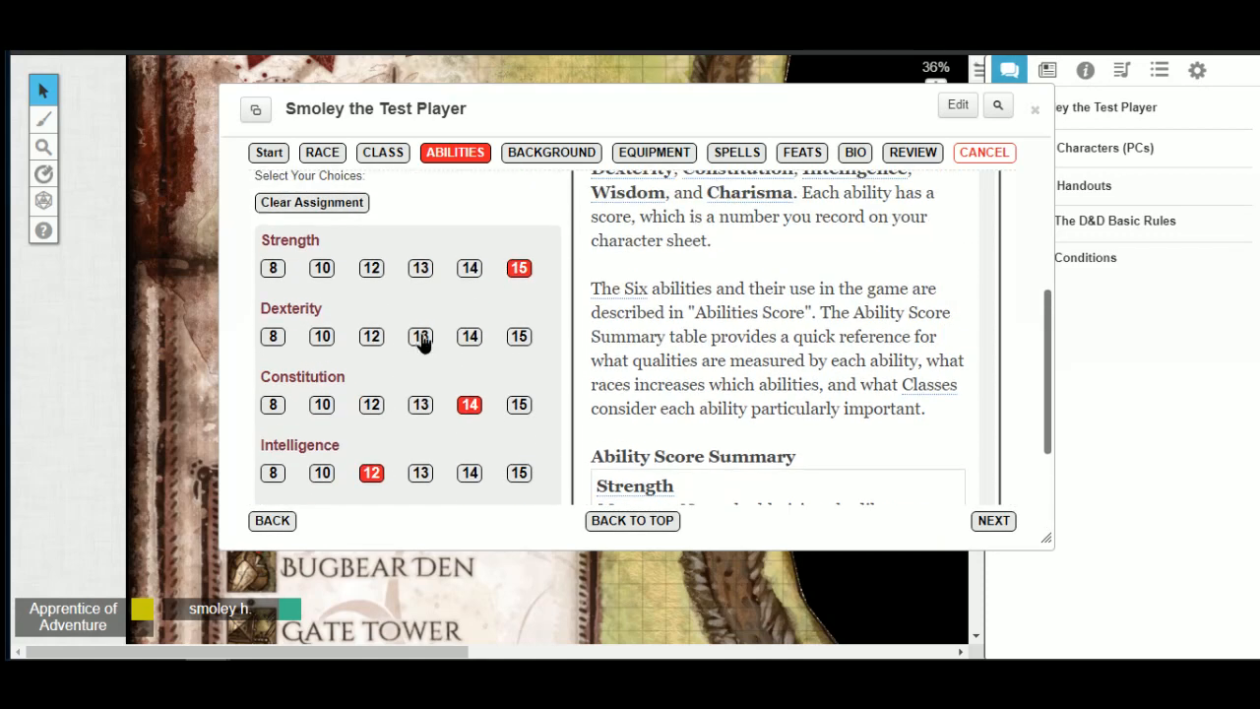
pyautogui.click(422, 336)
pyautogui.scroll(-2, 497, 314)
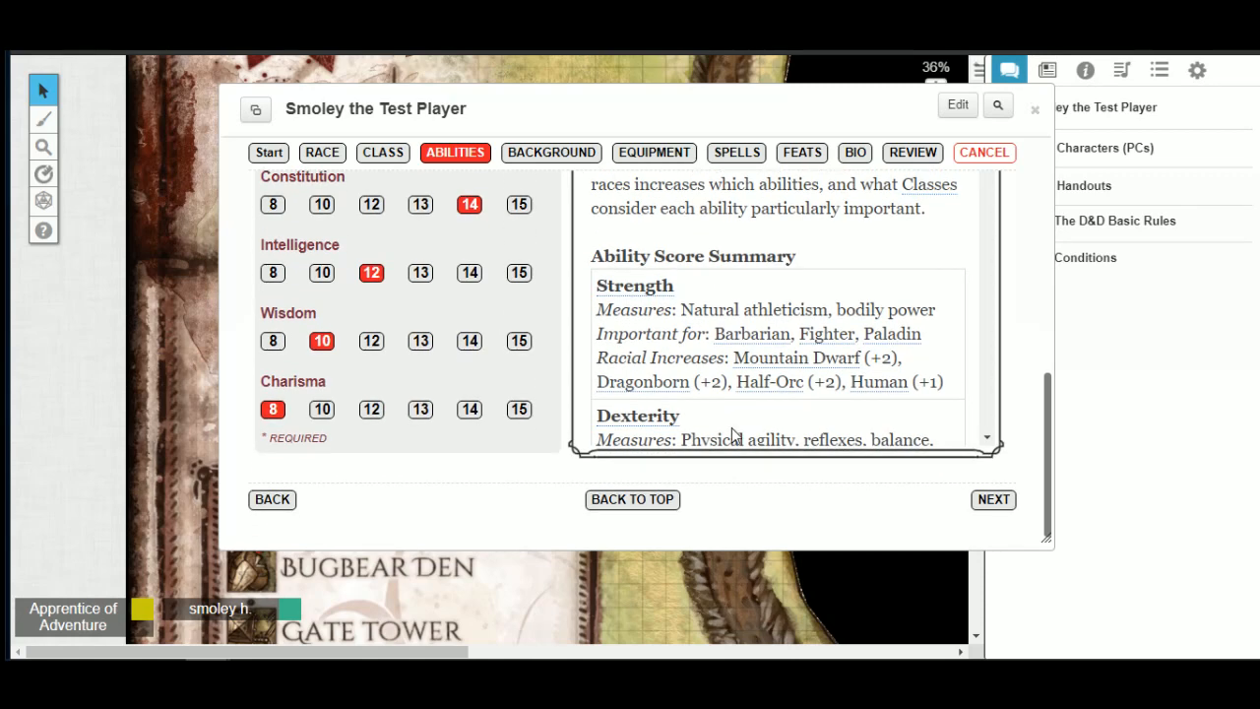
pyautogui.click(995, 500)
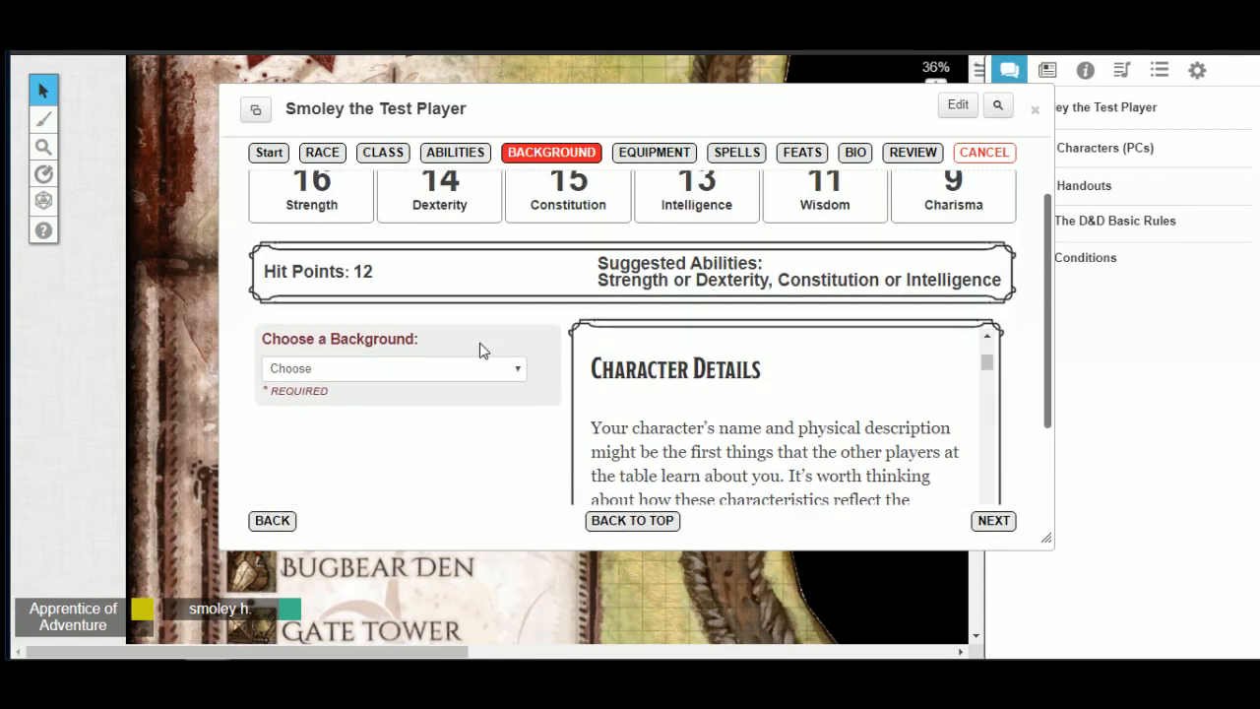
# Step: Browse the available backgrounds, set the background to Folk Hero (PHB) and look over its skill and tool proficiencies
pyautogui.click(488, 379)
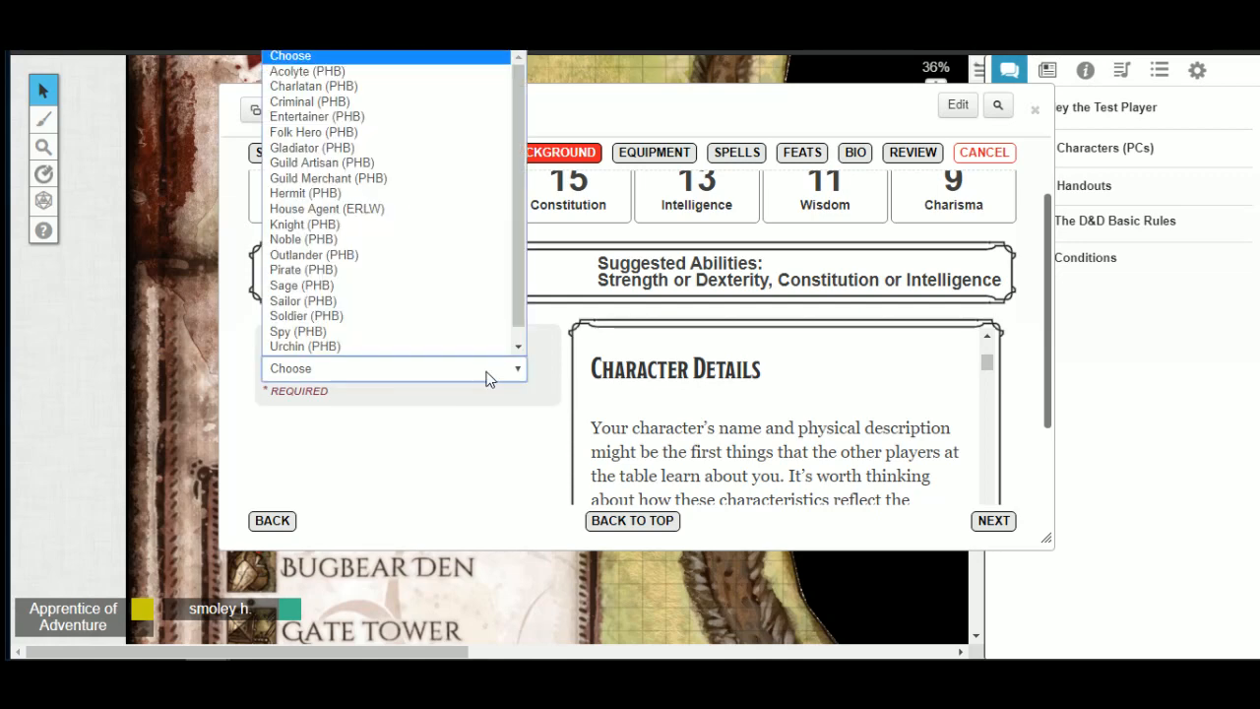
pyautogui.scroll(-1, 463, 337)
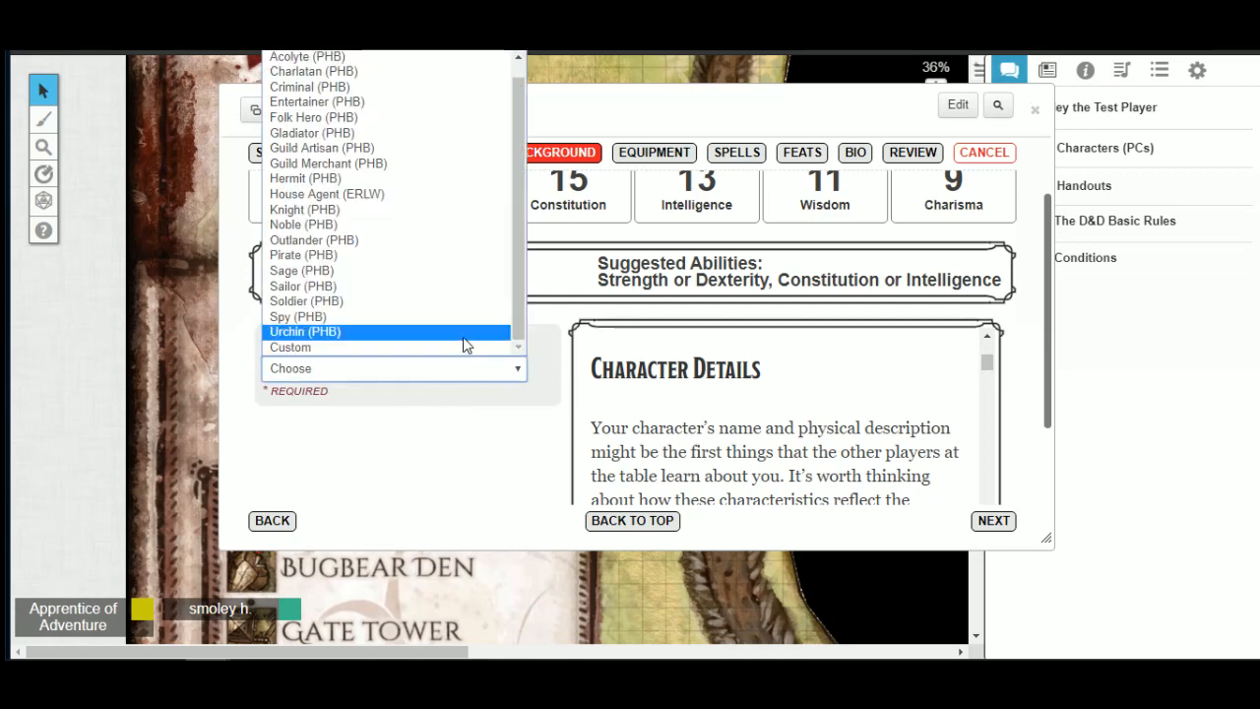
pyautogui.scroll(1, 519, 307)
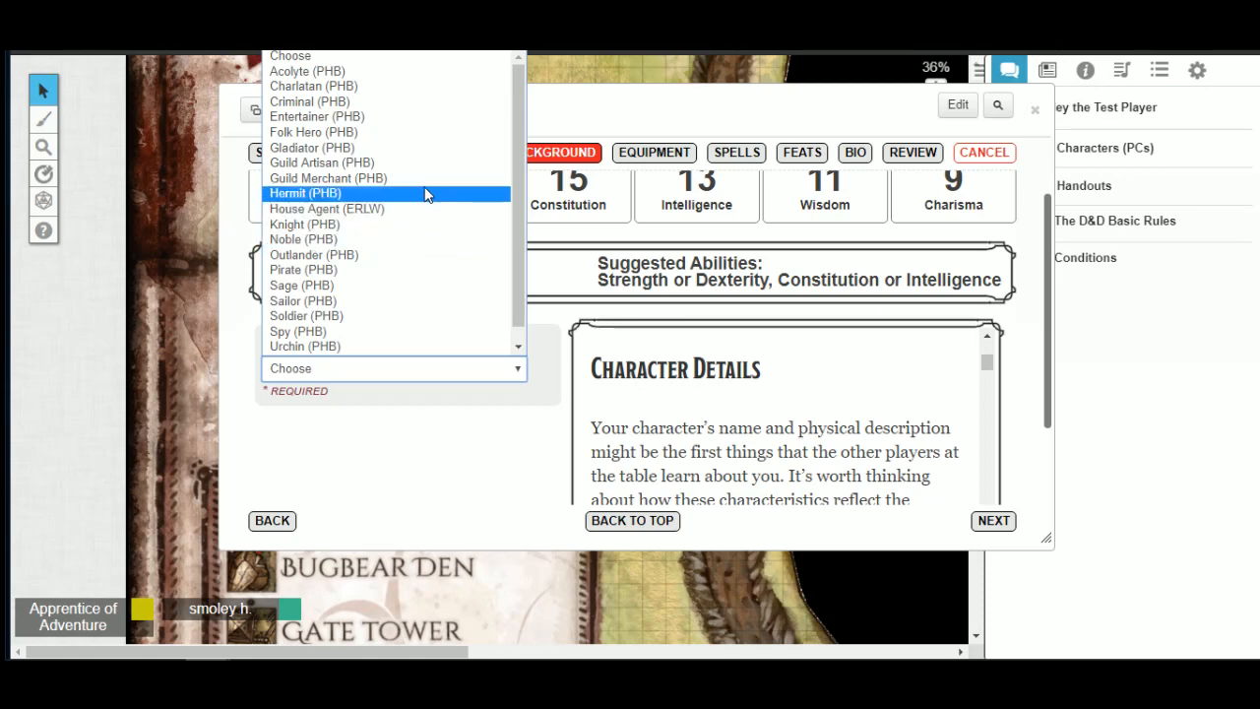
pyautogui.click(392, 144)
pyautogui.scroll(-2, 479, 368)
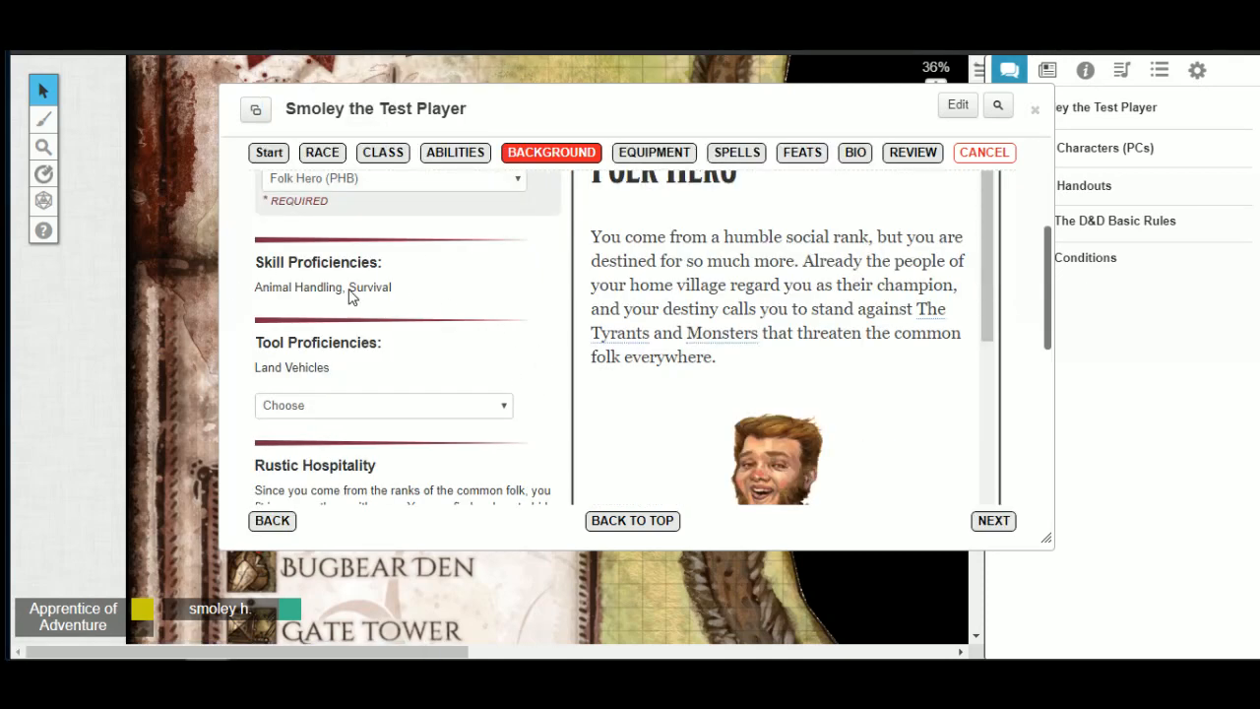
pyautogui.scroll(-1, 503, 312)
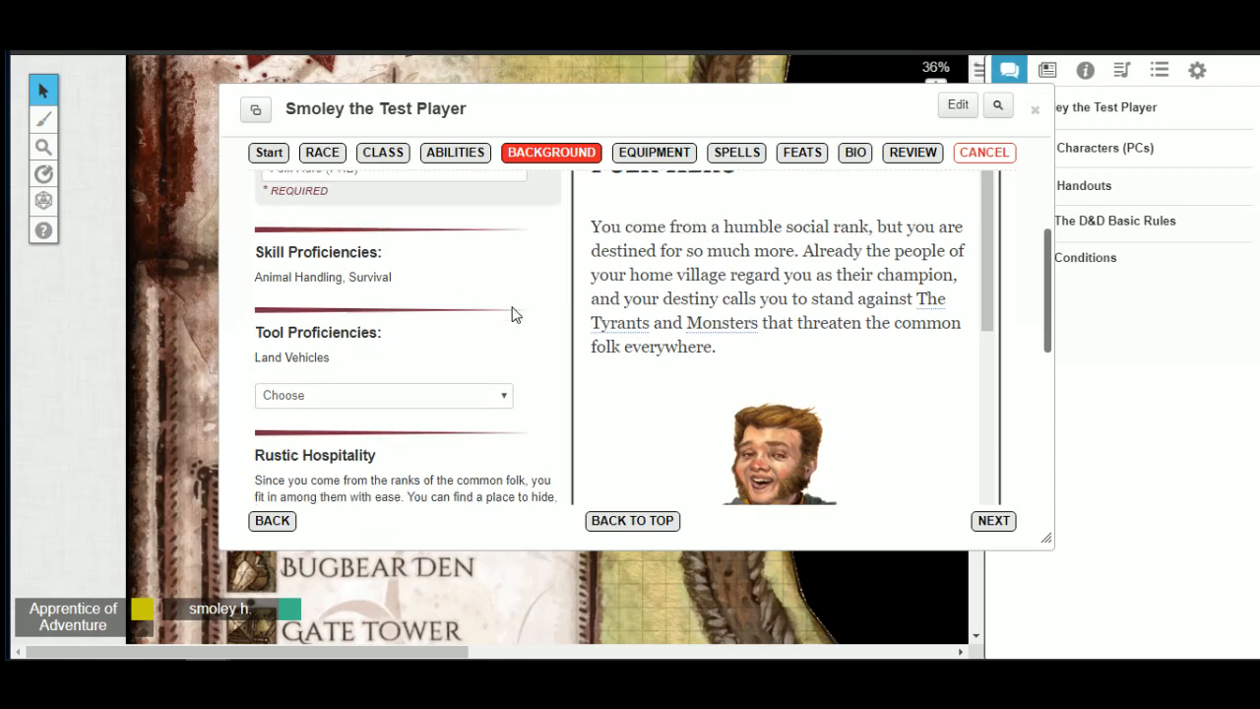
# Step: Set the additional tool proficiency of the Folk Hero background to Smith's Tools (SRD)
pyautogui.click(353, 312)
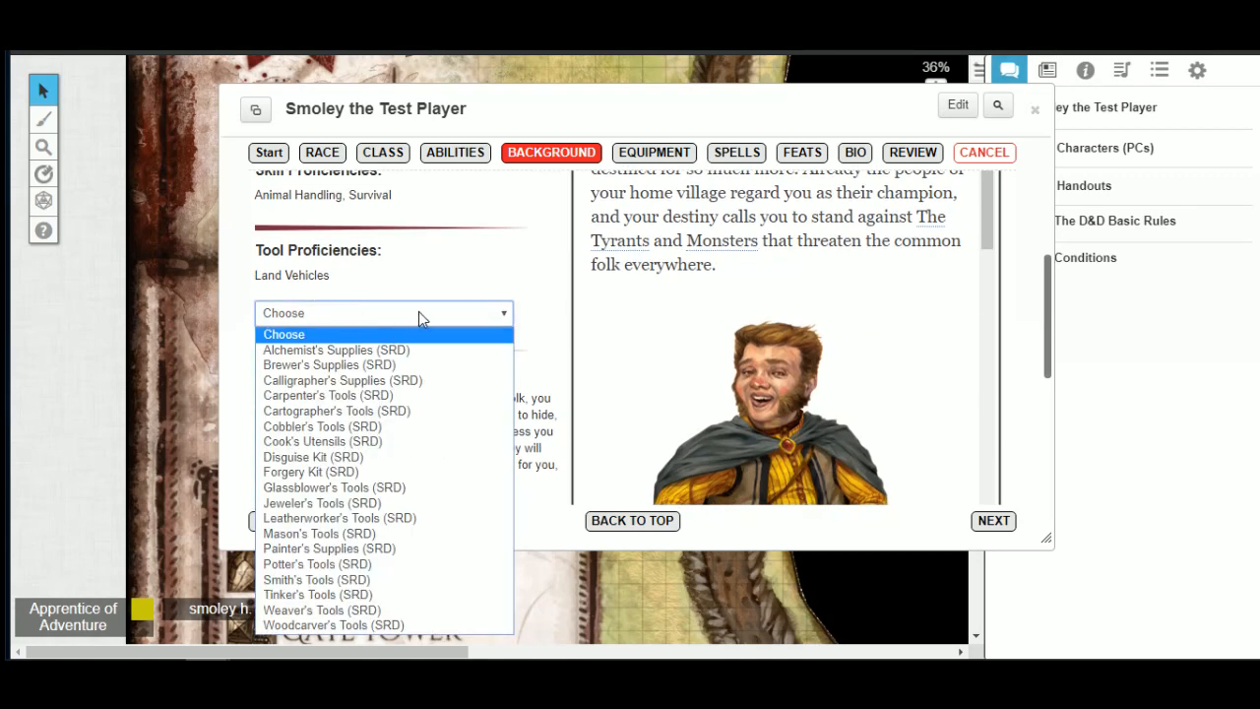
pyautogui.click(544, 283)
pyautogui.scroll(-2, 542, 283)
pyautogui.scroll(2, 543, 282)
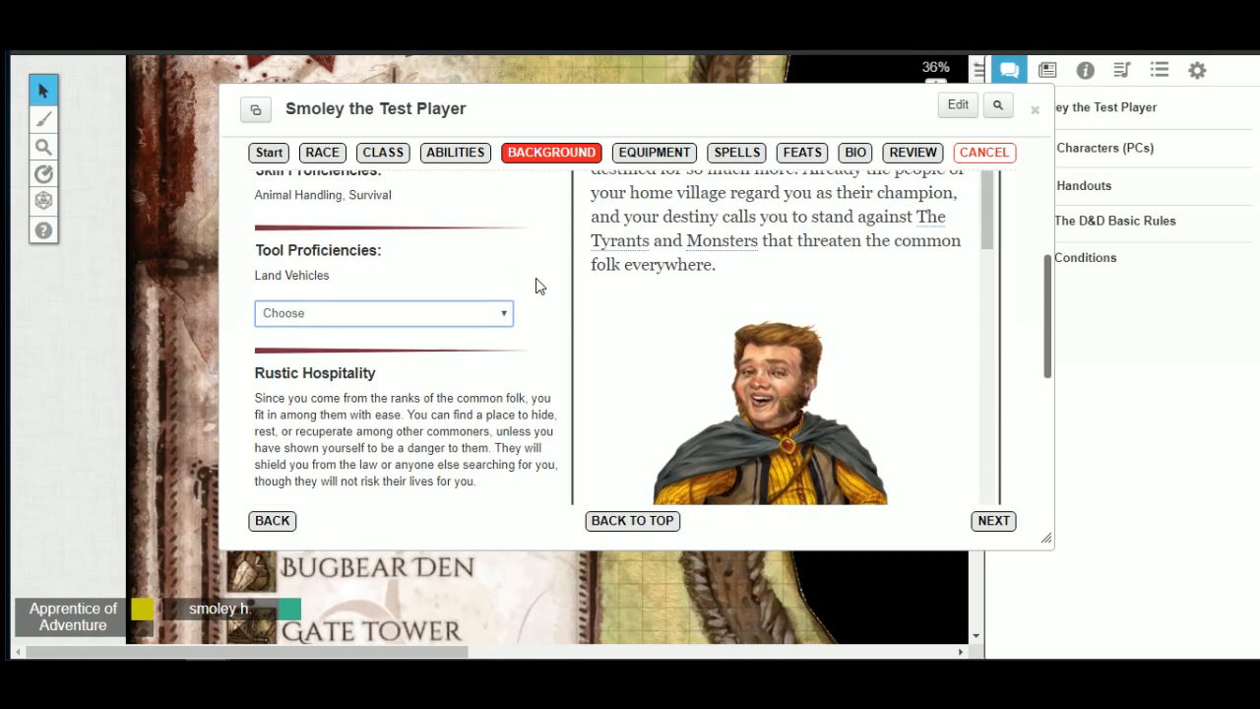
pyautogui.click(446, 314)
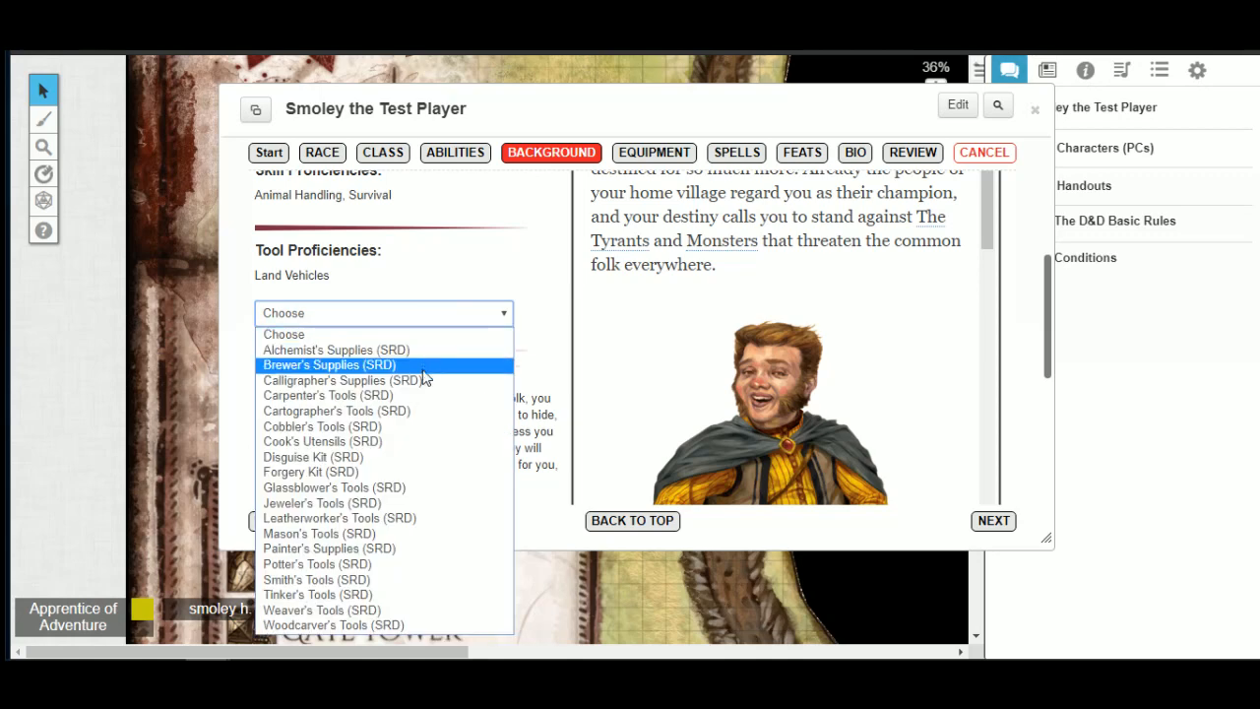
pyautogui.click(404, 579)
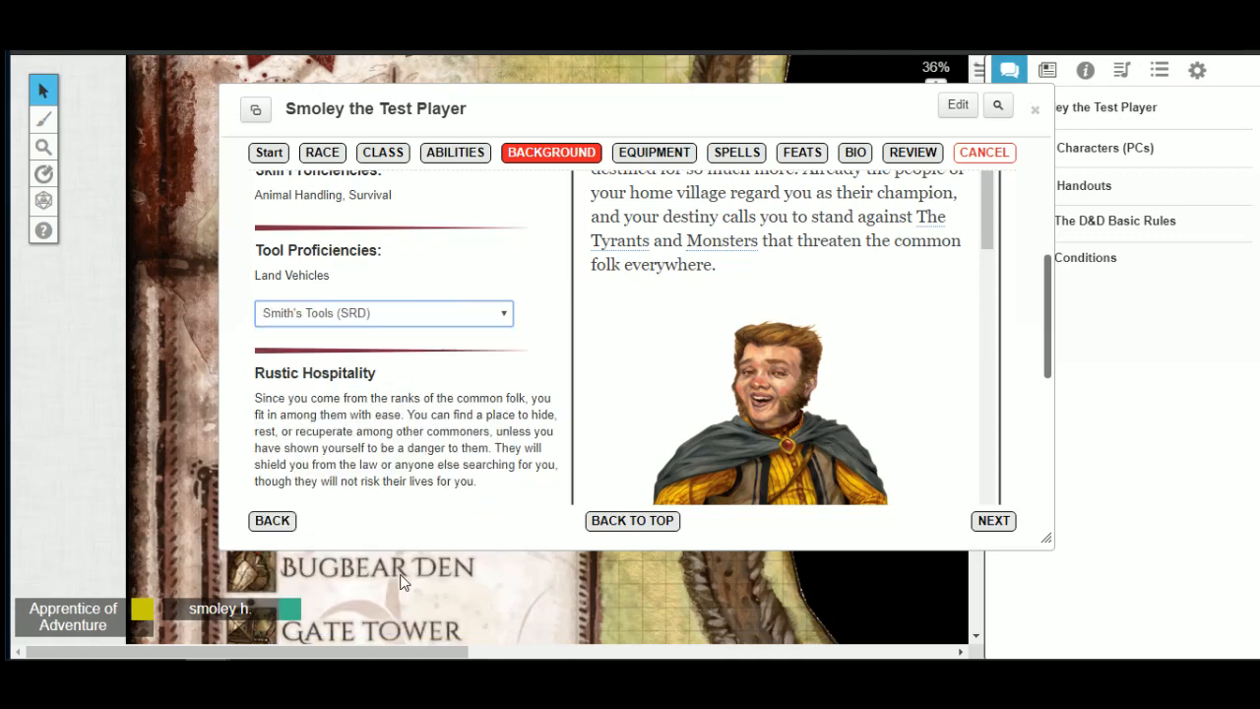
# Step: Roll for the character's Defining Event and look over the alternative events, keeping the rolled one
pyautogui.scroll(-2, 516, 368)
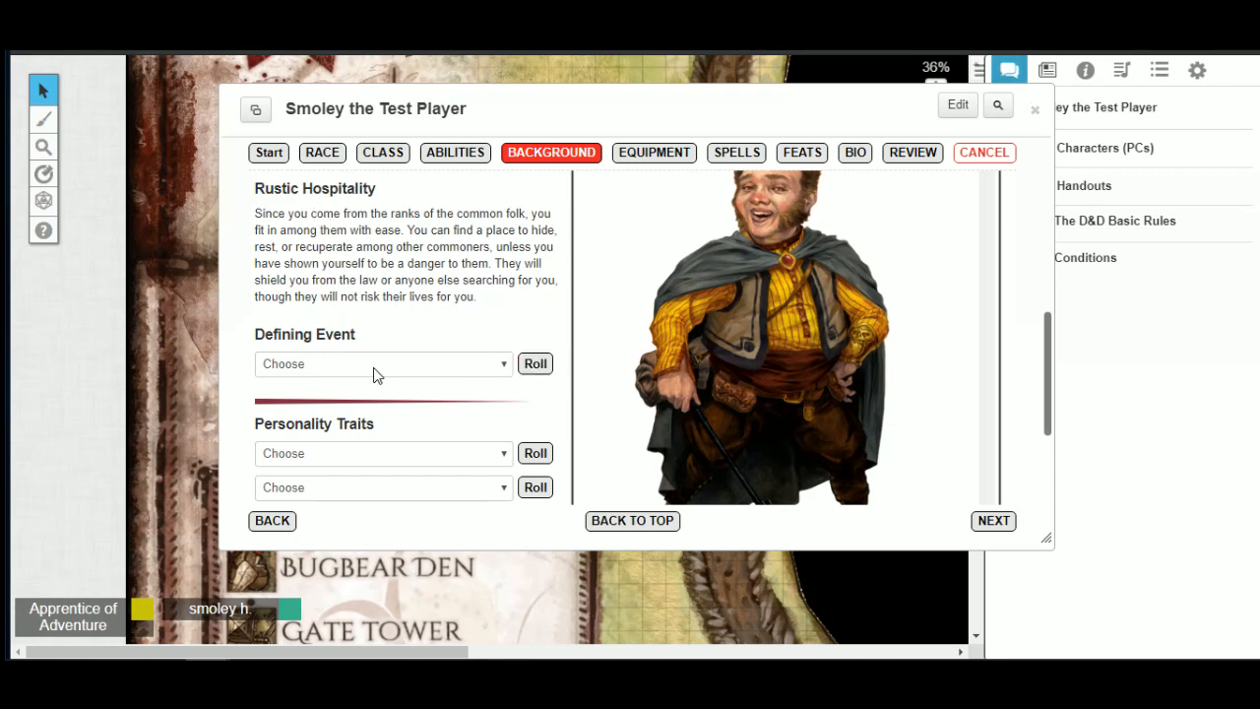
pyautogui.click(536, 365)
pyautogui.click(459, 367)
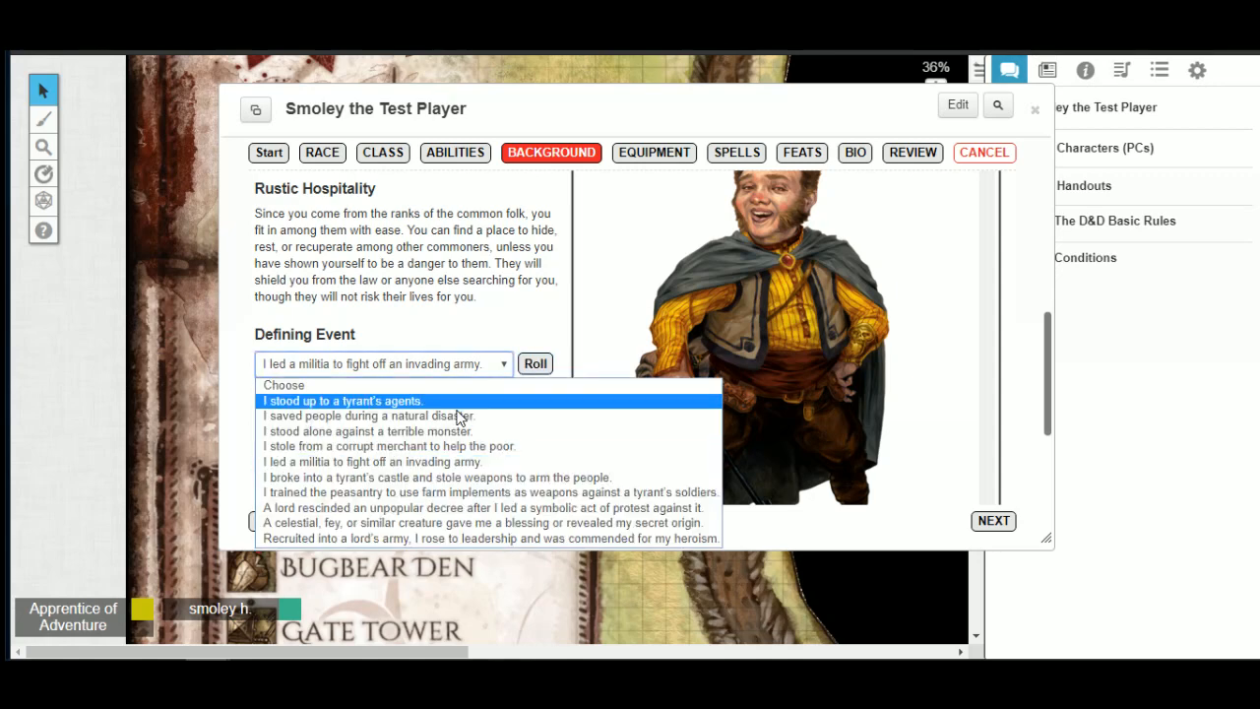
pyautogui.click(444, 366)
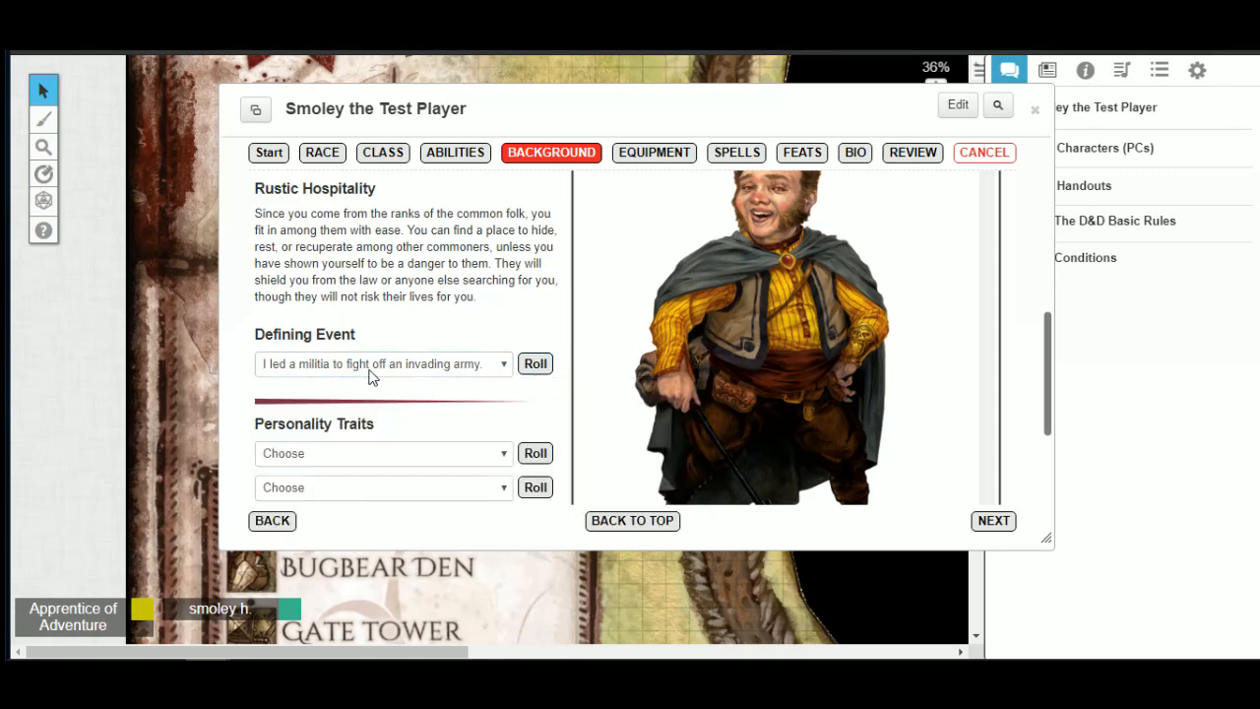
# Step: Roll for both Personality Traits and look over the alternatives for each, keeping the rolled ones
pyautogui.scroll(-2, 492, 337)
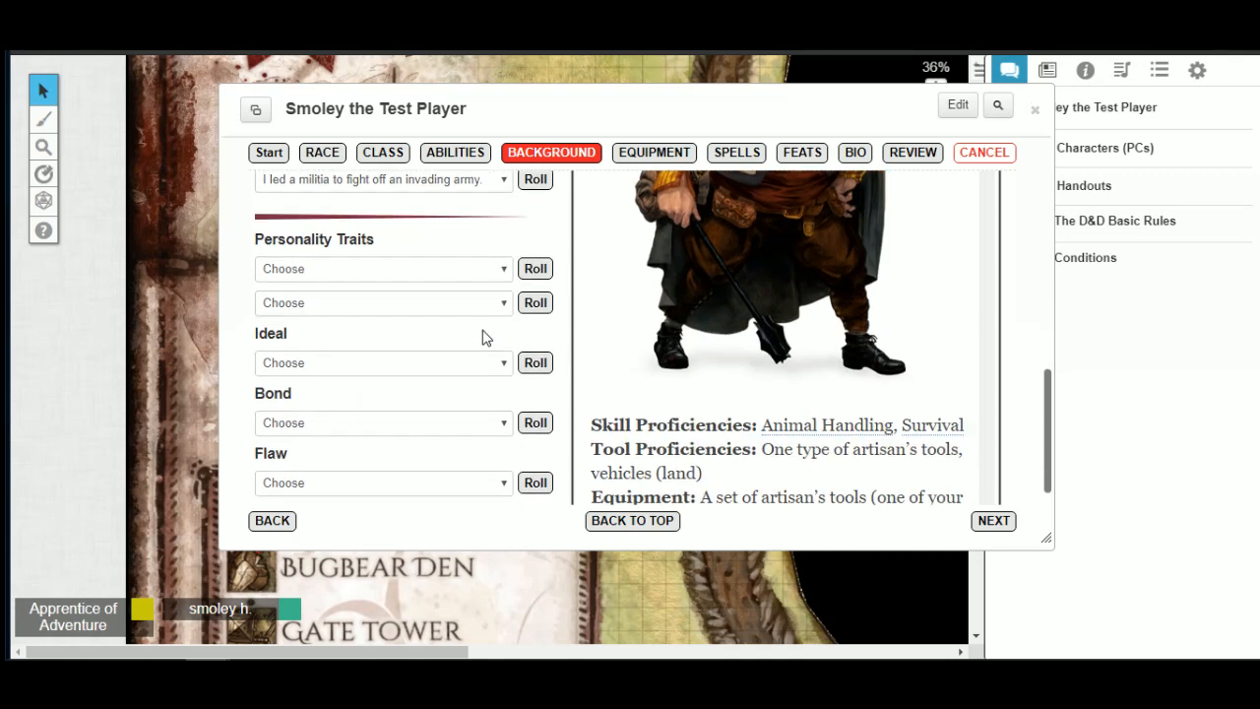
pyautogui.scroll(1, 480, 340)
pyautogui.scroll(-1, 445, 350)
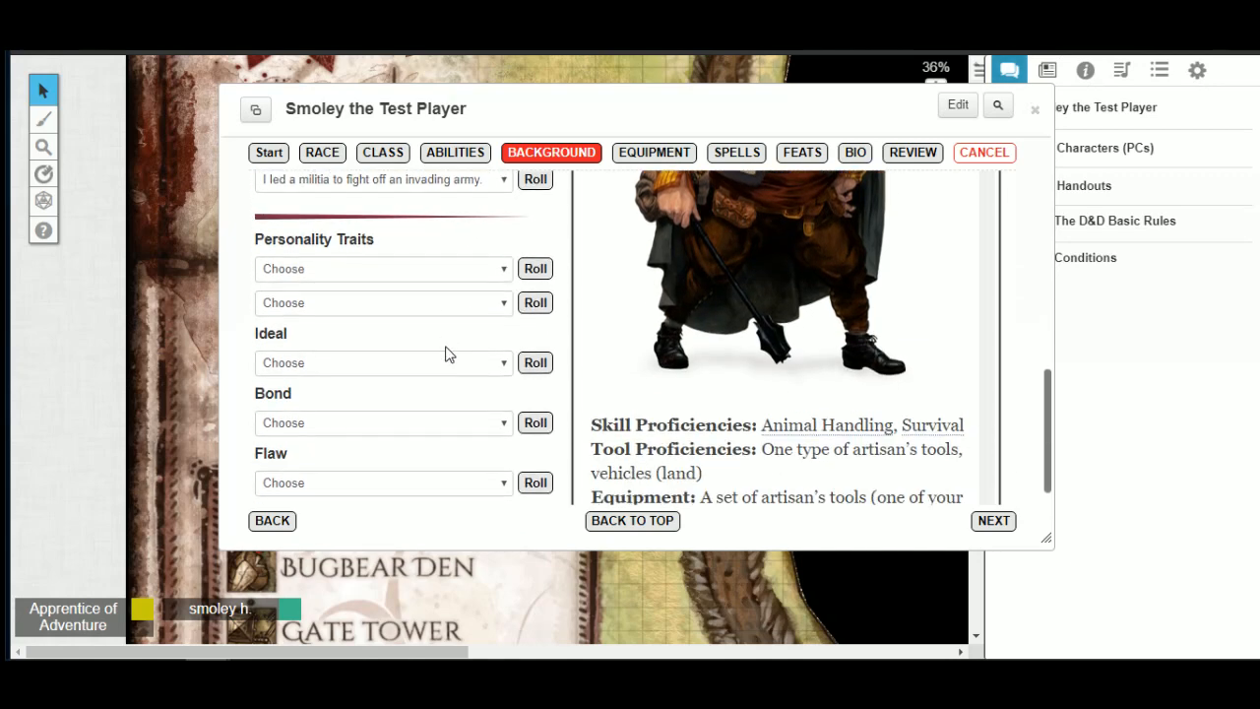
pyautogui.click(535, 270)
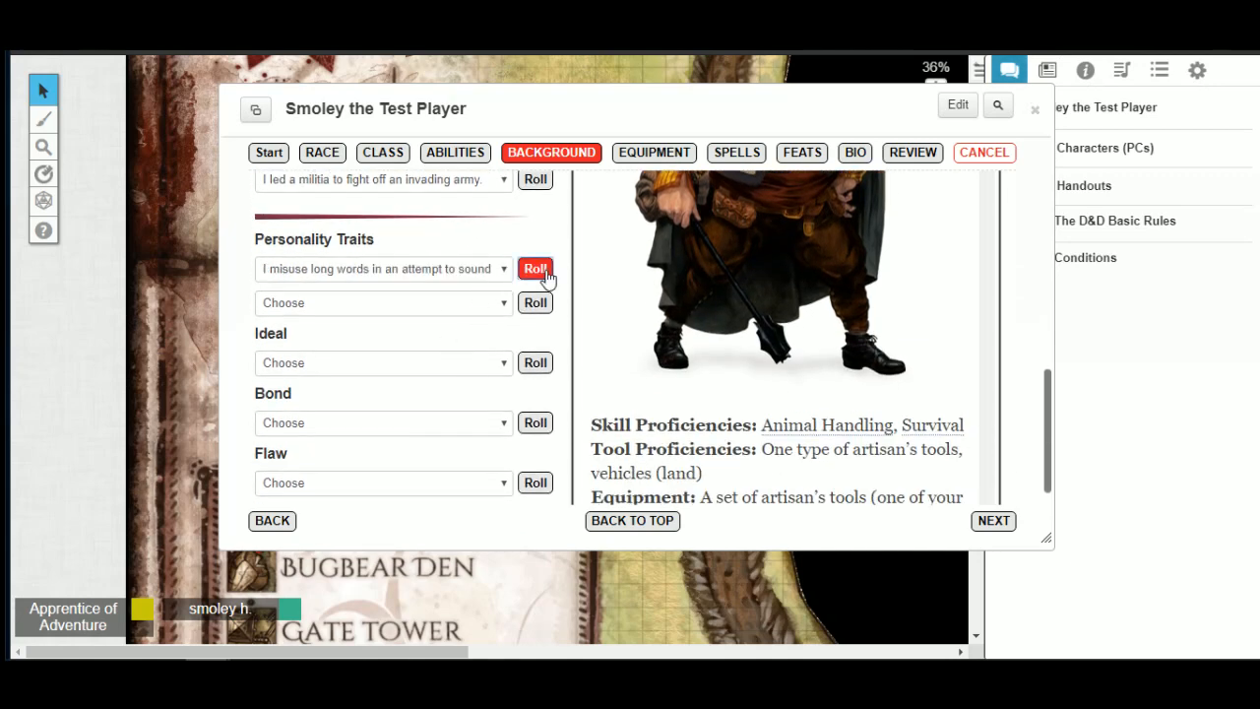
pyautogui.click(303, 272)
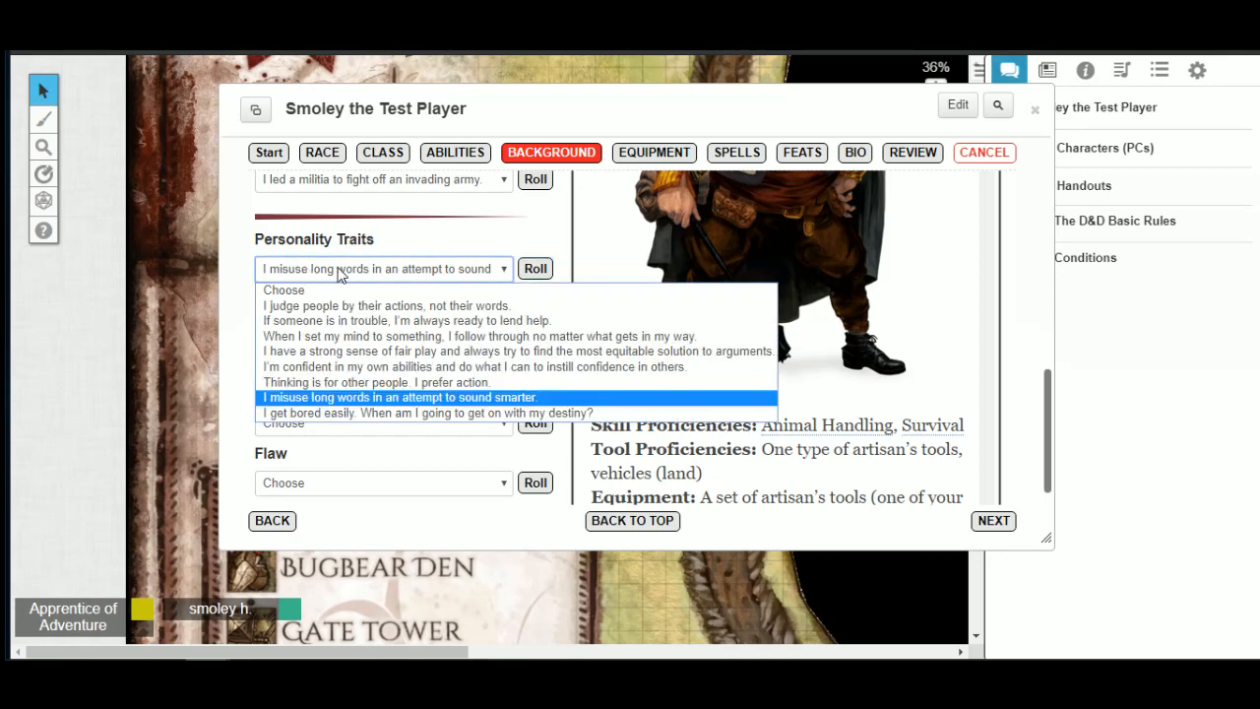
pyautogui.click(456, 239)
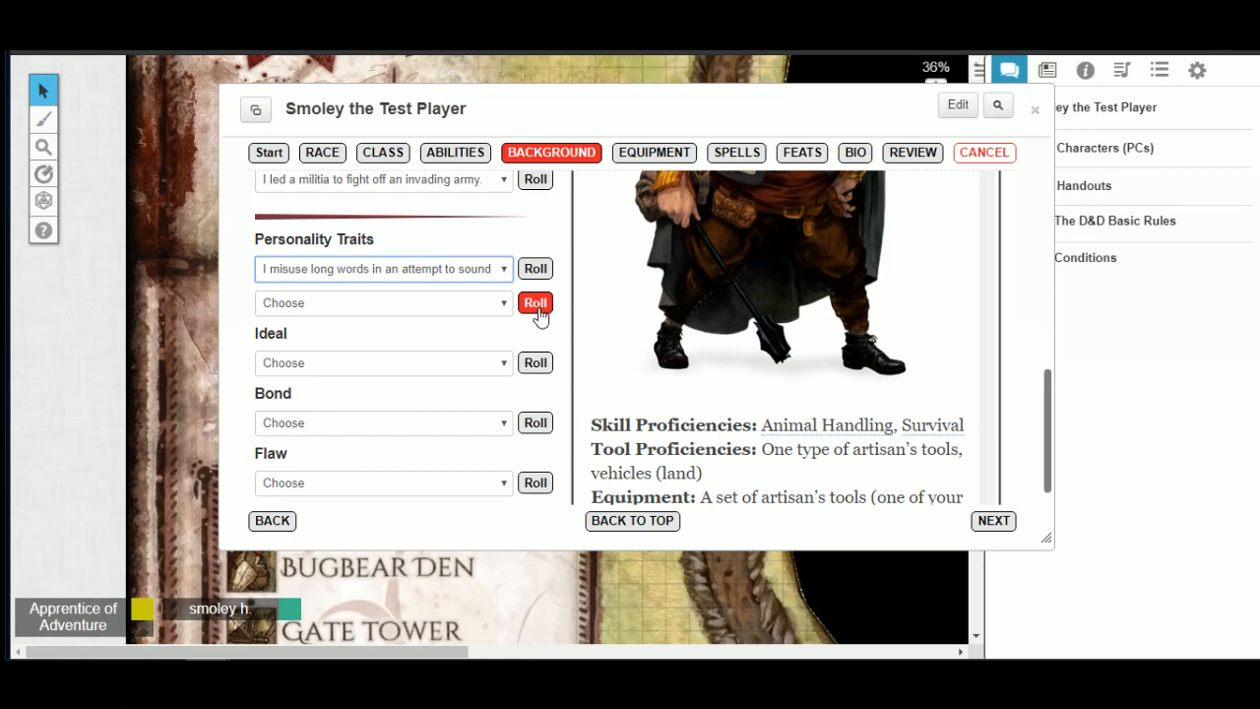
pyautogui.click(537, 305)
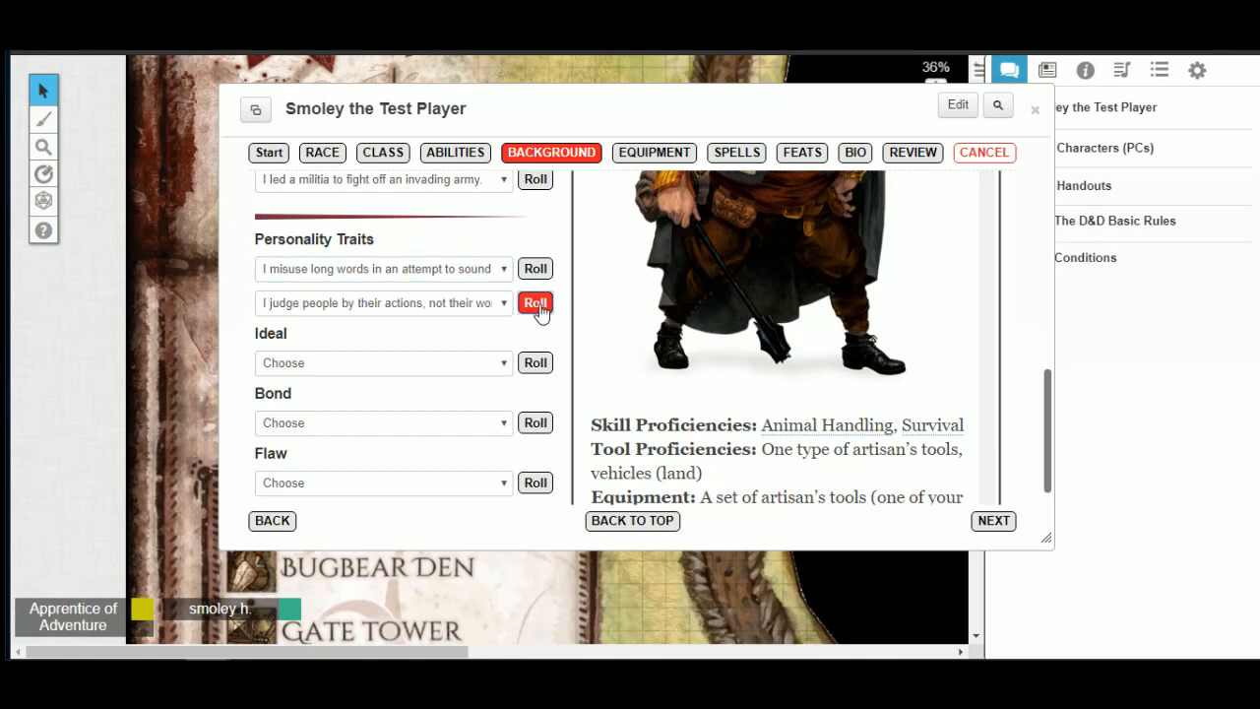
pyautogui.click(459, 307)
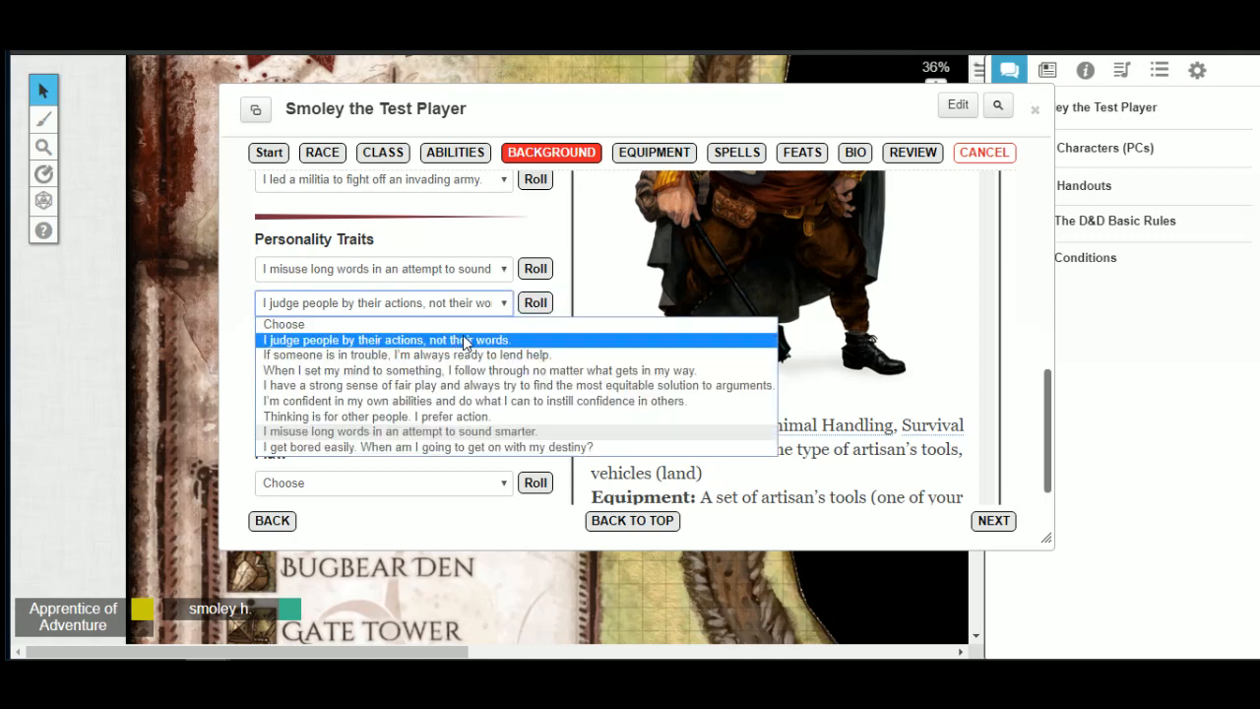
pyautogui.click(517, 244)
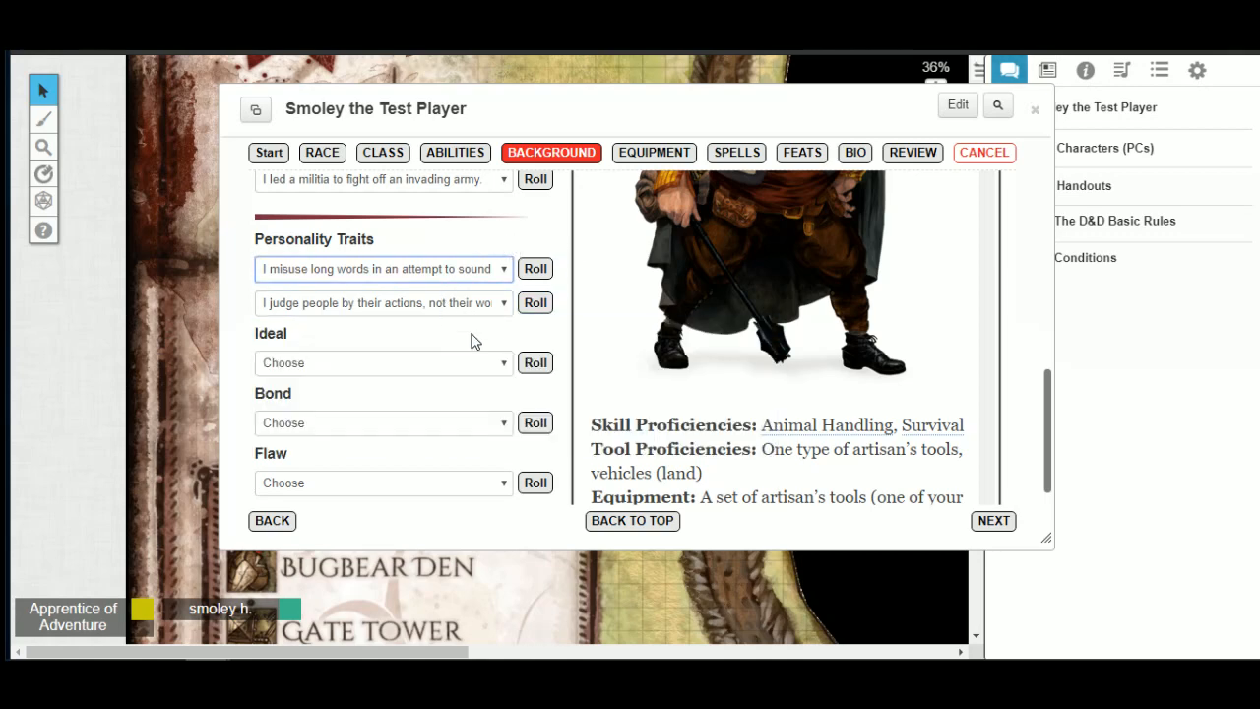
# Step: Roll for the character's Ideal, then change it to "Freedom. Tyrants must not be allowed to oppress the people. (Chaotic)"
pyautogui.scroll(-2, 492, 315)
pyautogui.scroll(2, 495, 261)
pyautogui.scroll(-2, 551, 335)
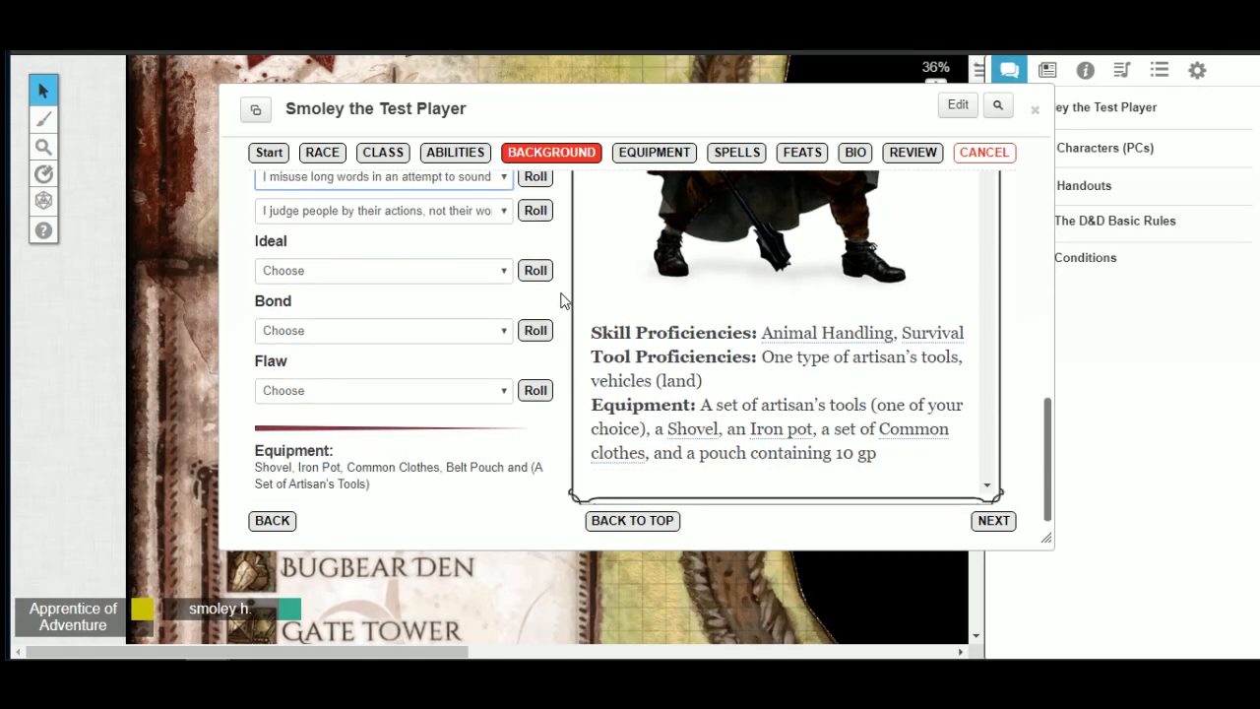
pyautogui.click(534, 272)
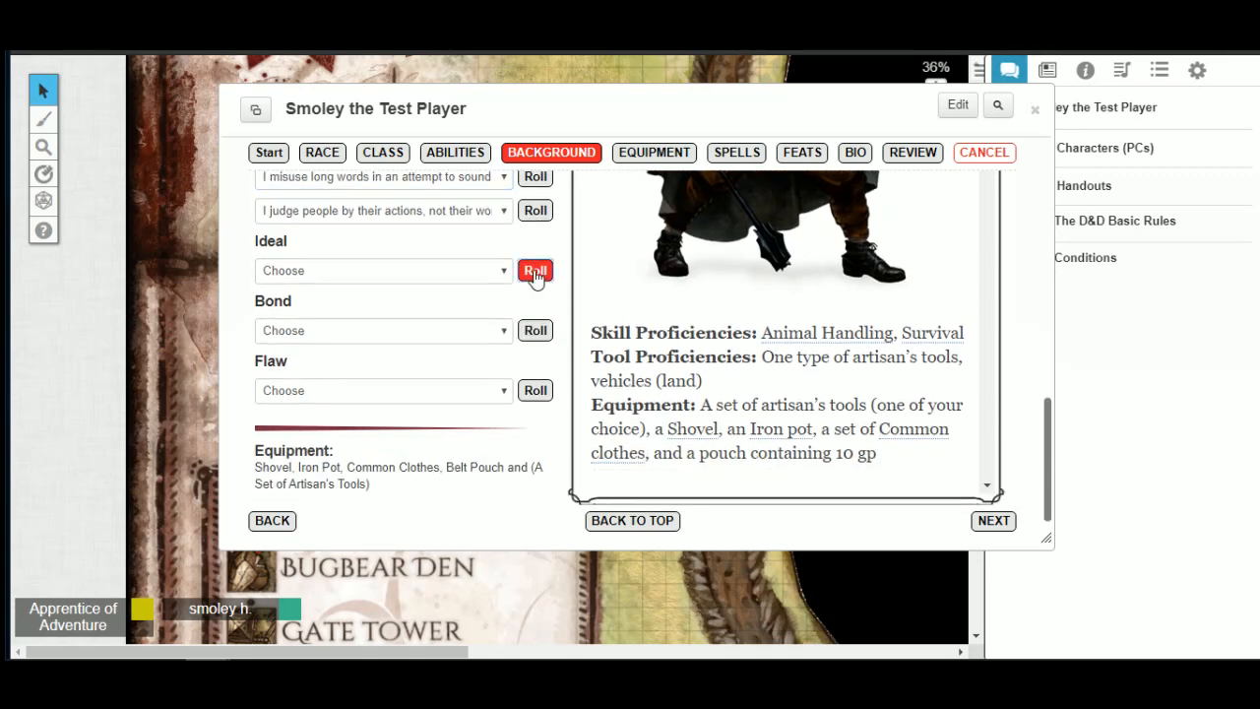
pyautogui.click(535, 272)
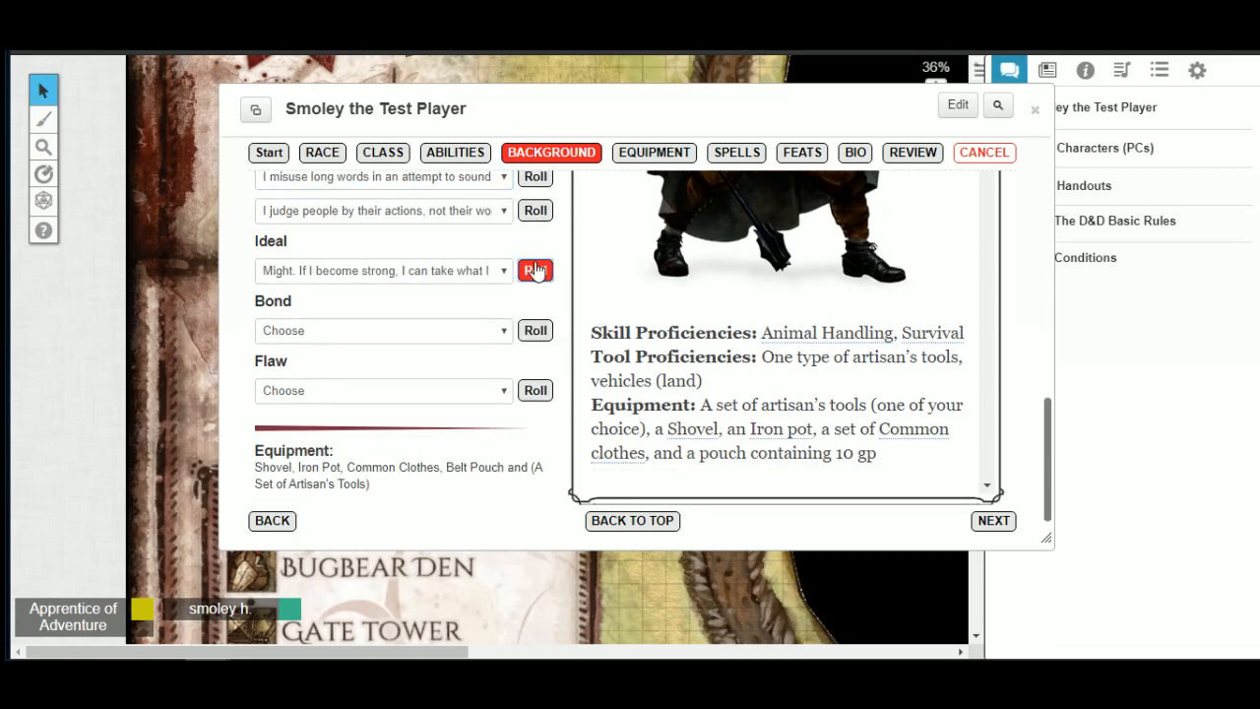
pyautogui.click(473, 273)
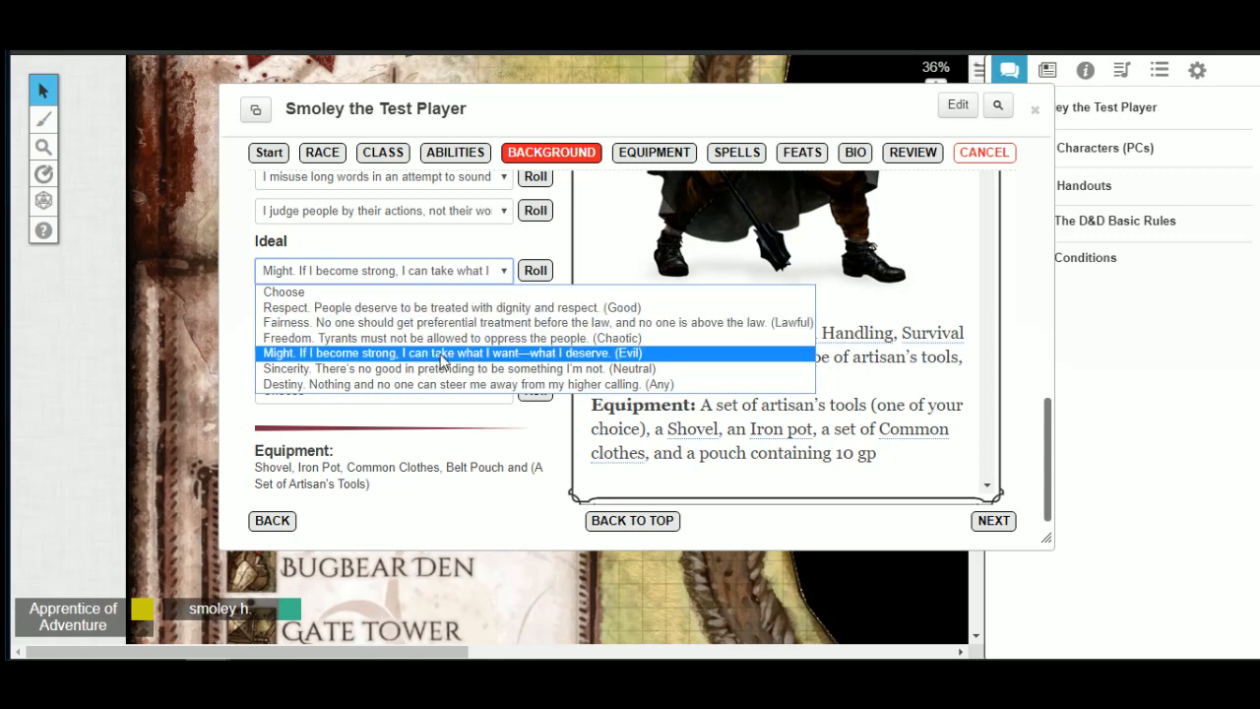
pyautogui.click(664, 340)
pyautogui.press('Tab')
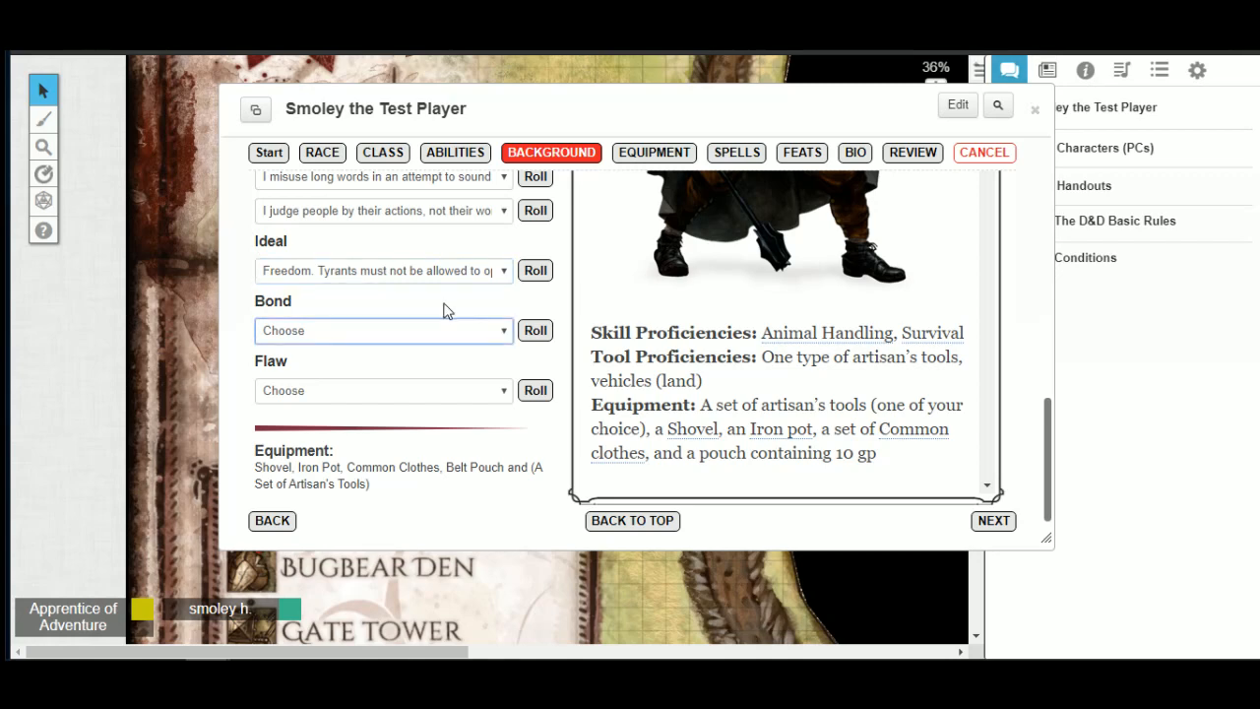
# Step: Roll for the character's Bond and look over the alternative bonds, keeping the rolled one
pyautogui.scroll(-1, 492, 301)
pyautogui.scroll(-1, 455, 315)
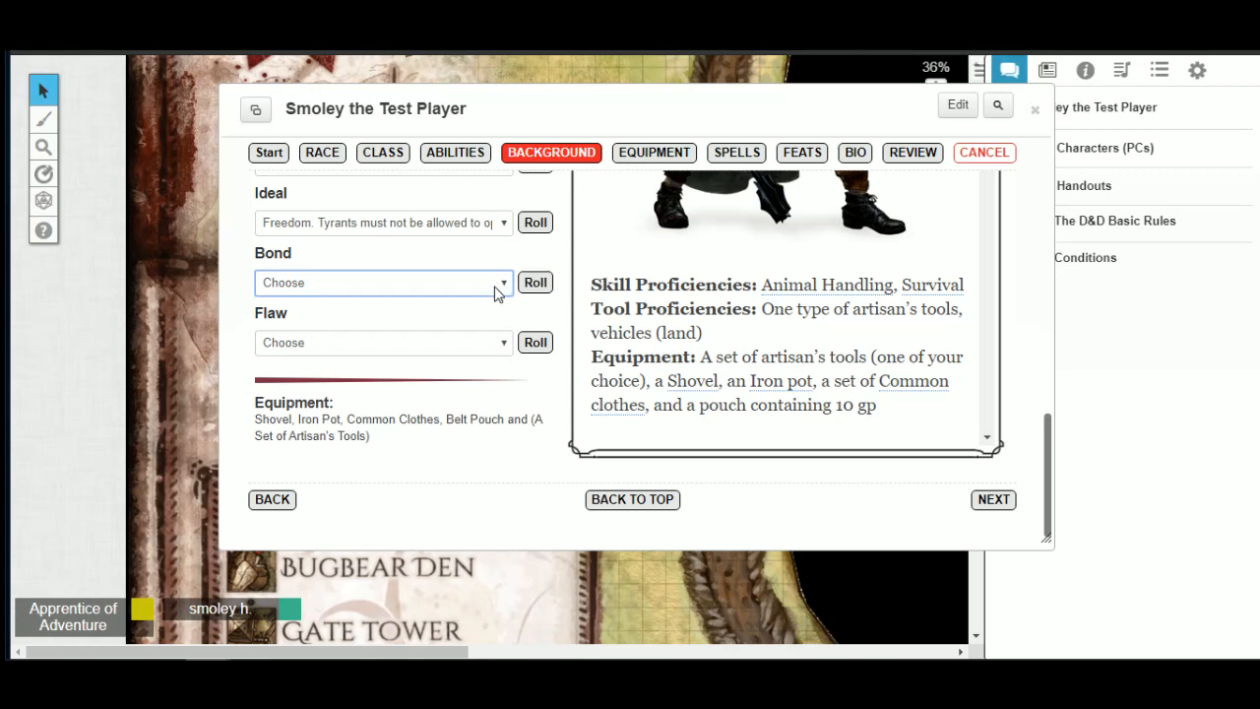
pyautogui.click(537, 284)
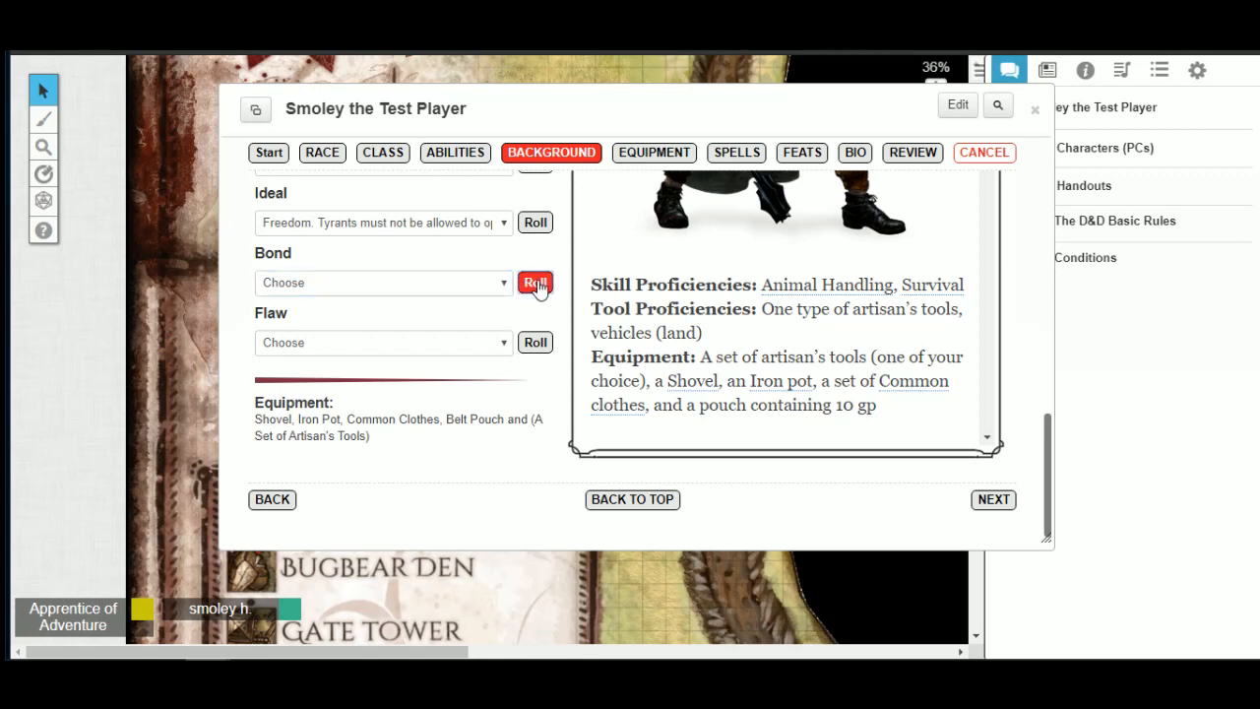
pyautogui.click(442, 286)
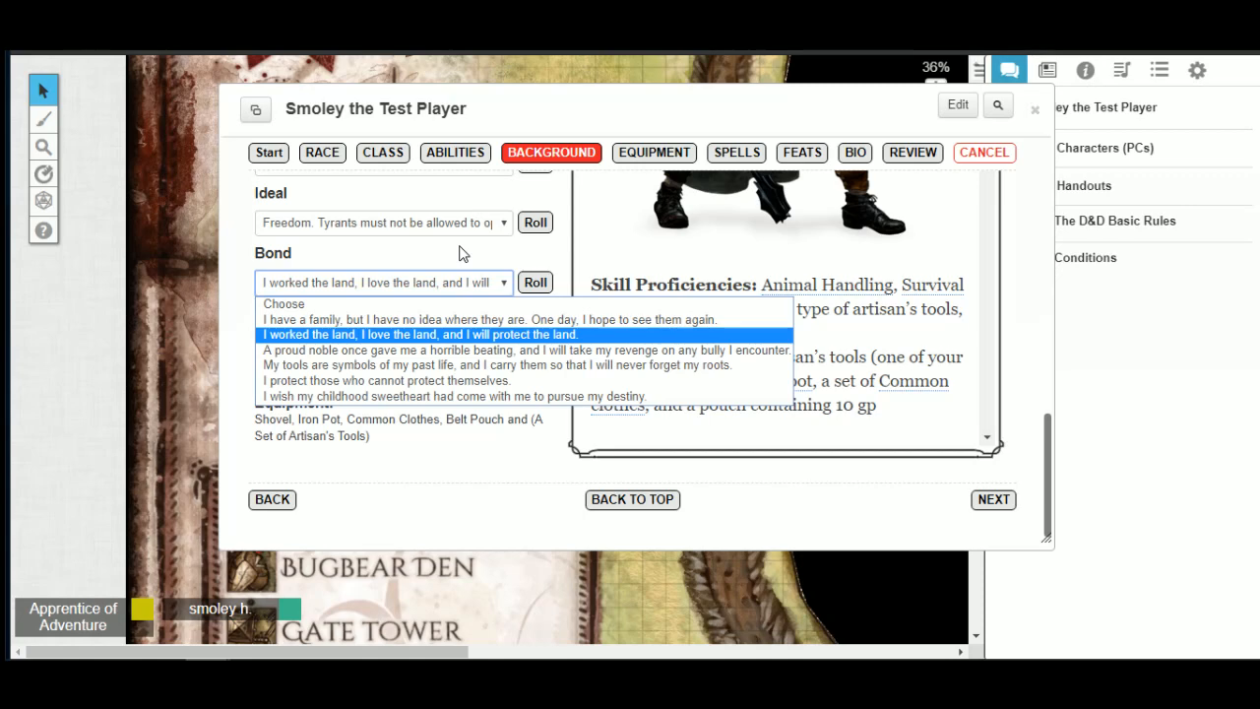
pyautogui.press('Return')
# Step: Roll for the character's Flaw, keep the rolled one after viewing the alternatives, and proceed to the equipment stage
pyautogui.click(536, 341)
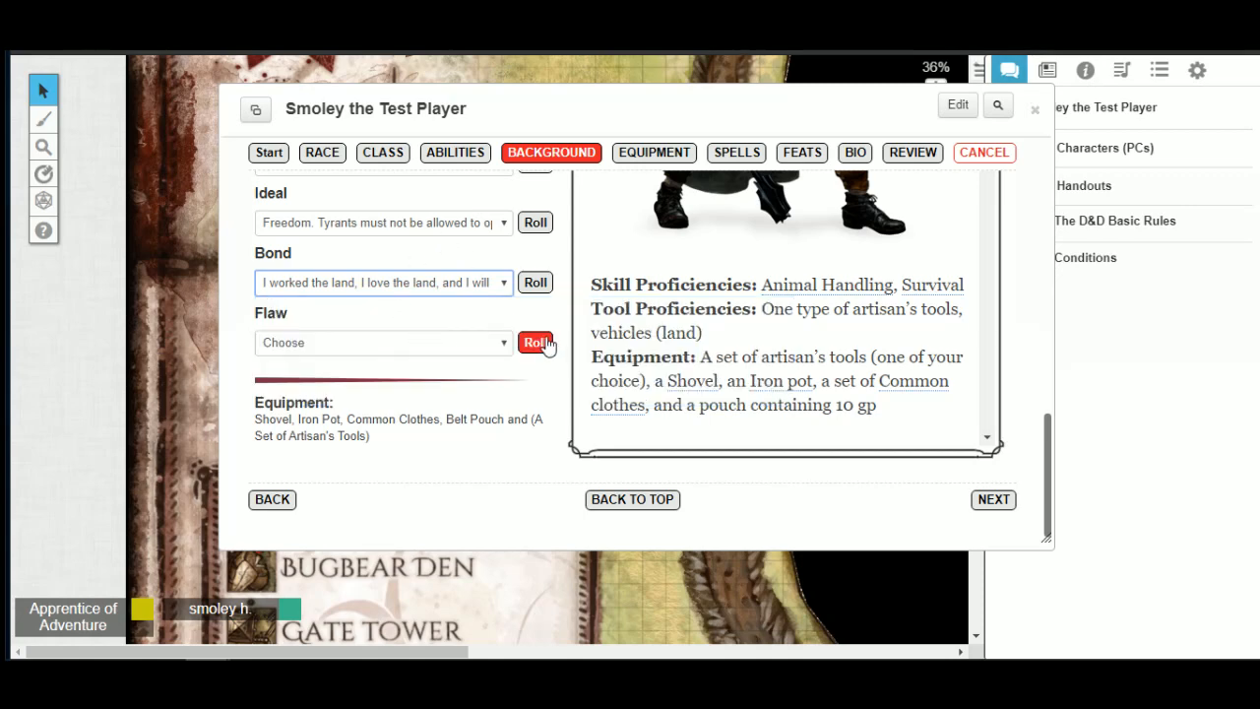
pyautogui.click(463, 354)
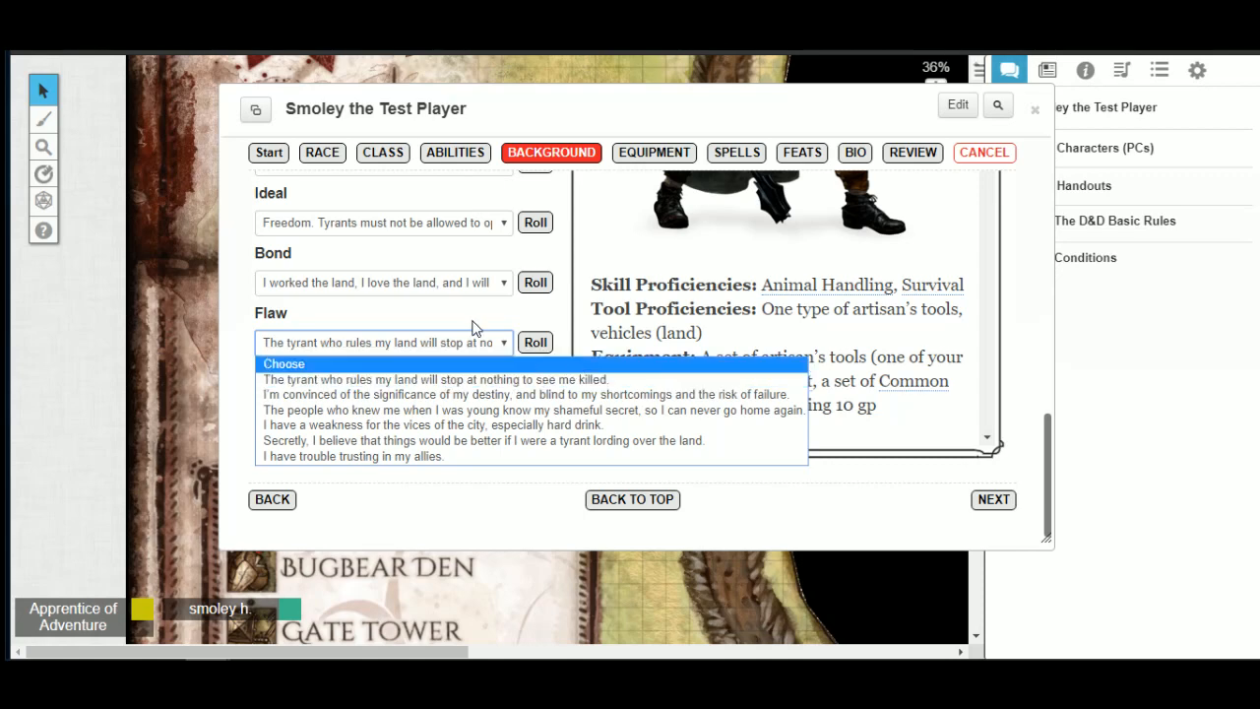
pyautogui.click(479, 315)
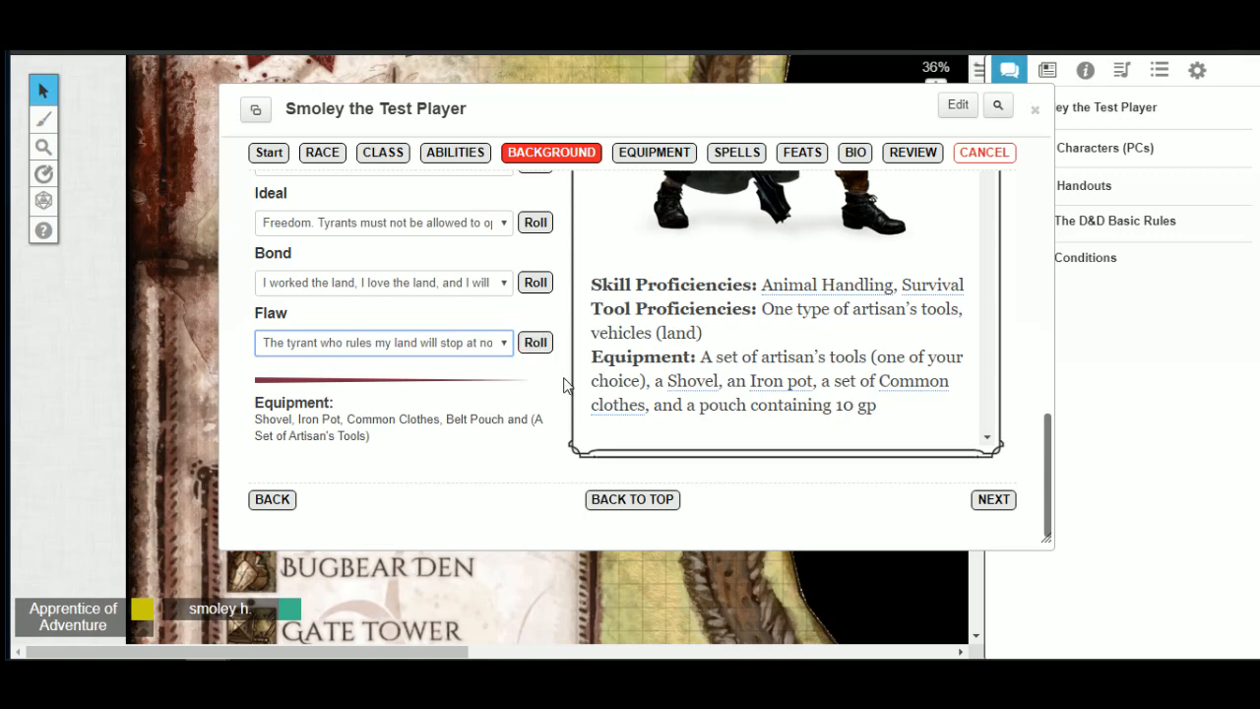
pyautogui.scroll(3, 562, 379)
pyautogui.scroll(-3, 563, 379)
pyautogui.click(1002, 504)
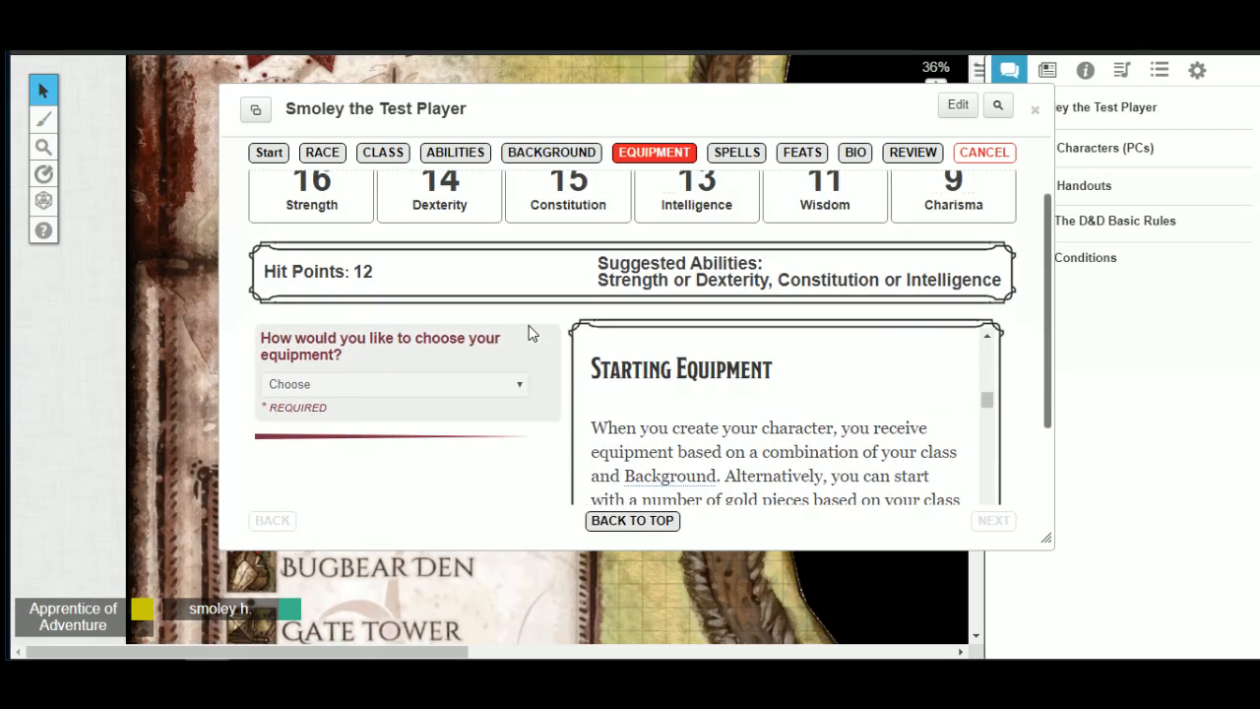
# Step: Try the Starting Wealth (PHB) method for choosing equipment and roll 5d4 x 10 for the starting gold
pyautogui.scroll(-1, 535, 324)
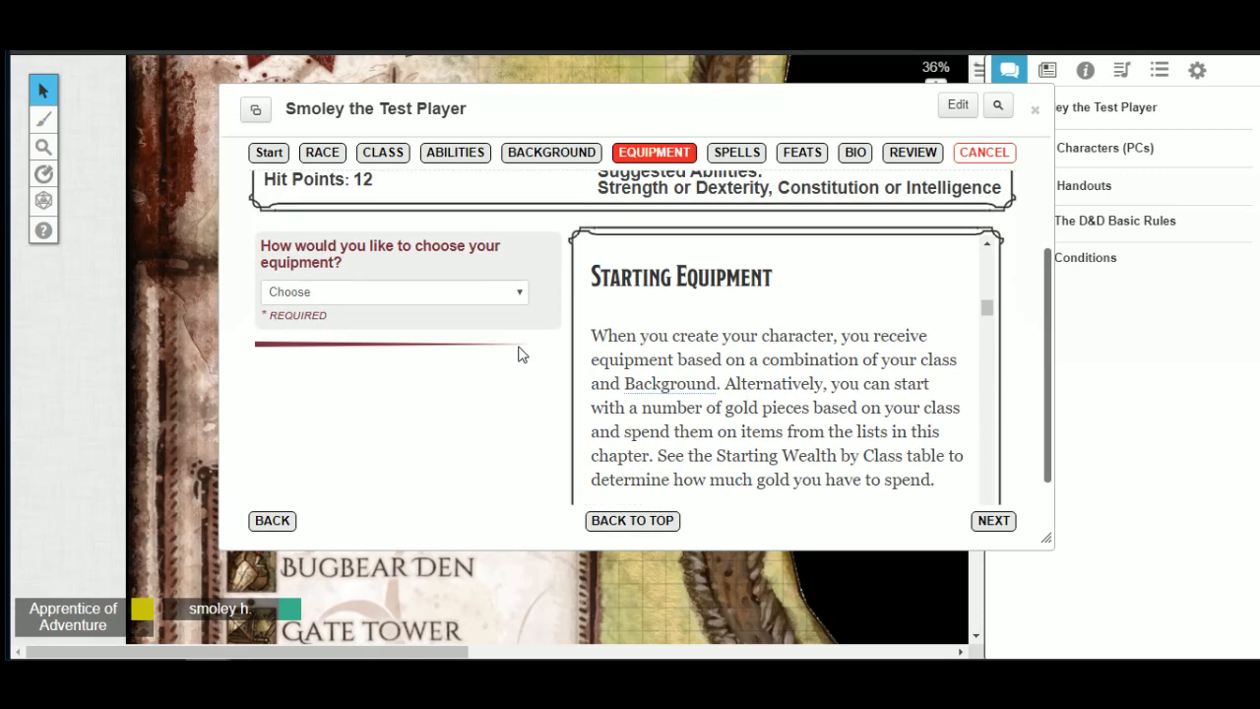
pyautogui.click(518, 298)
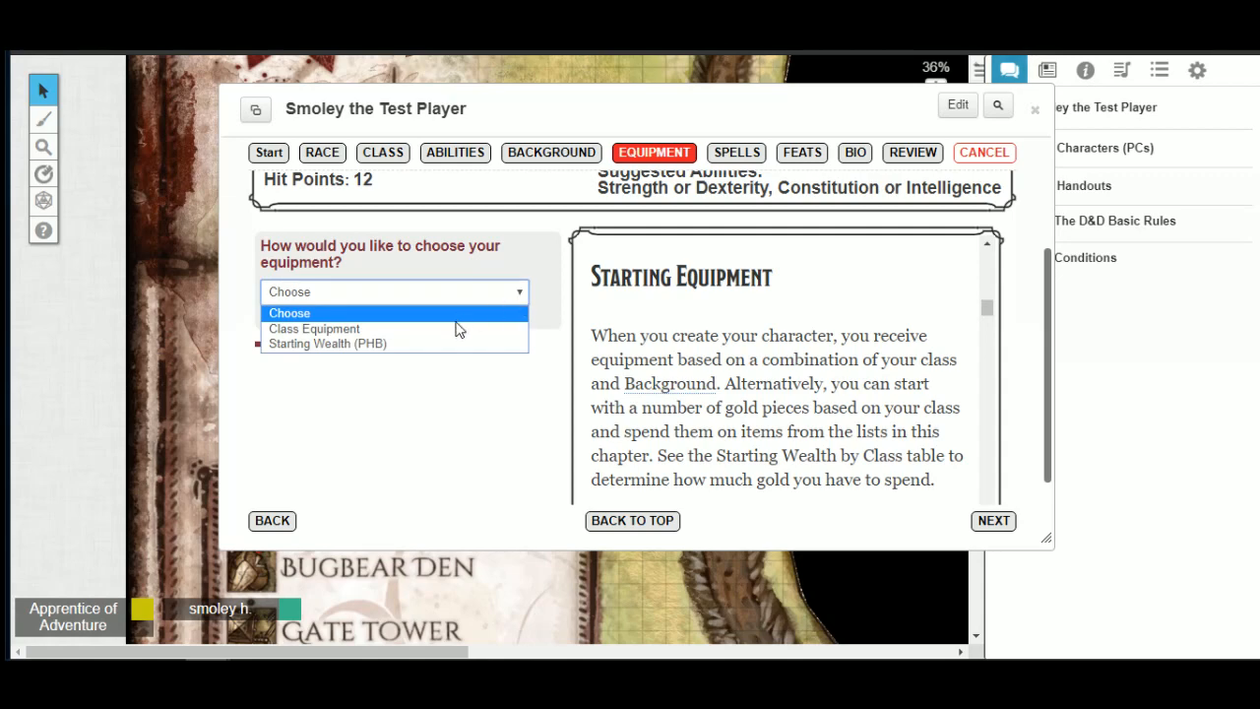
pyautogui.click(394, 347)
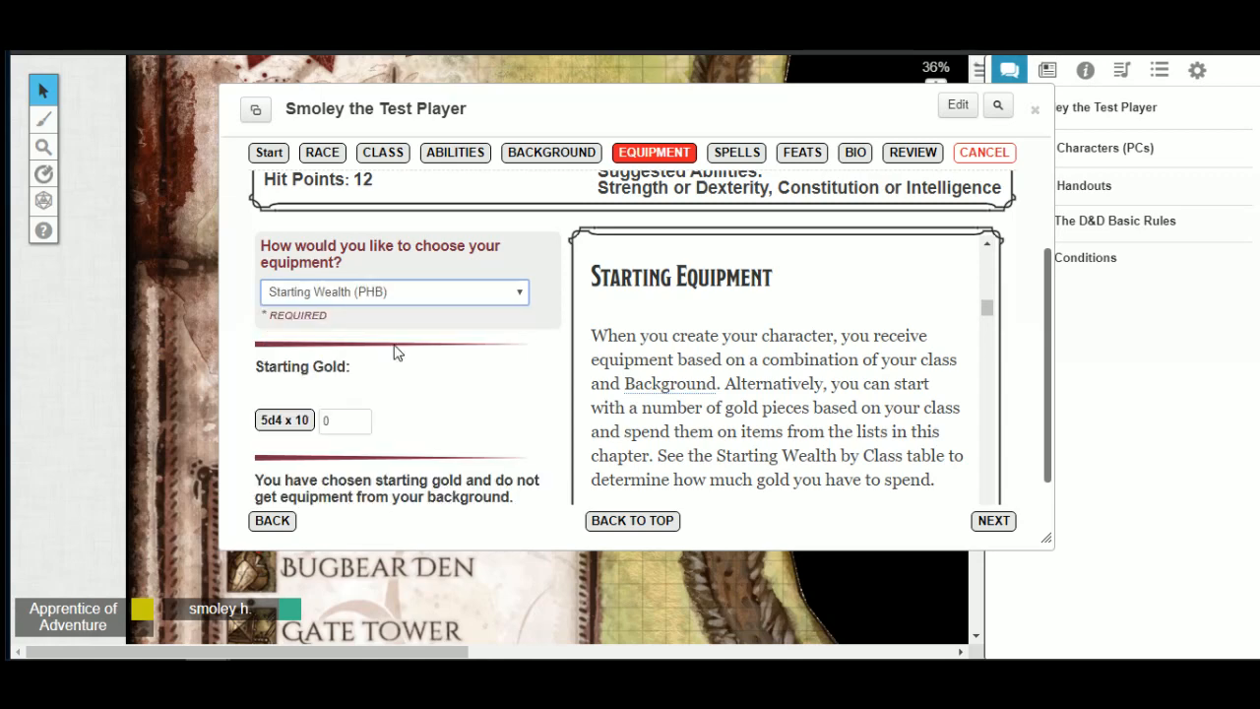
pyautogui.click(282, 423)
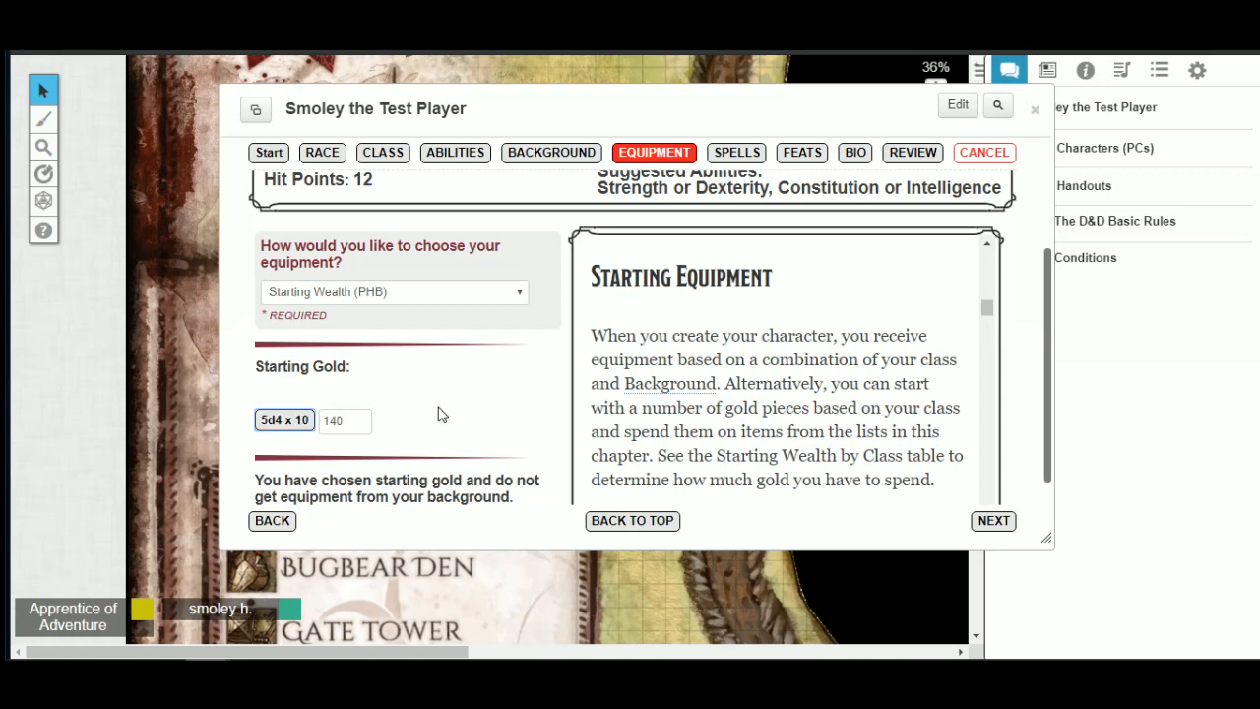
pyautogui.scroll(1, 468, 401)
pyautogui.scroll(-2, 478, 394)
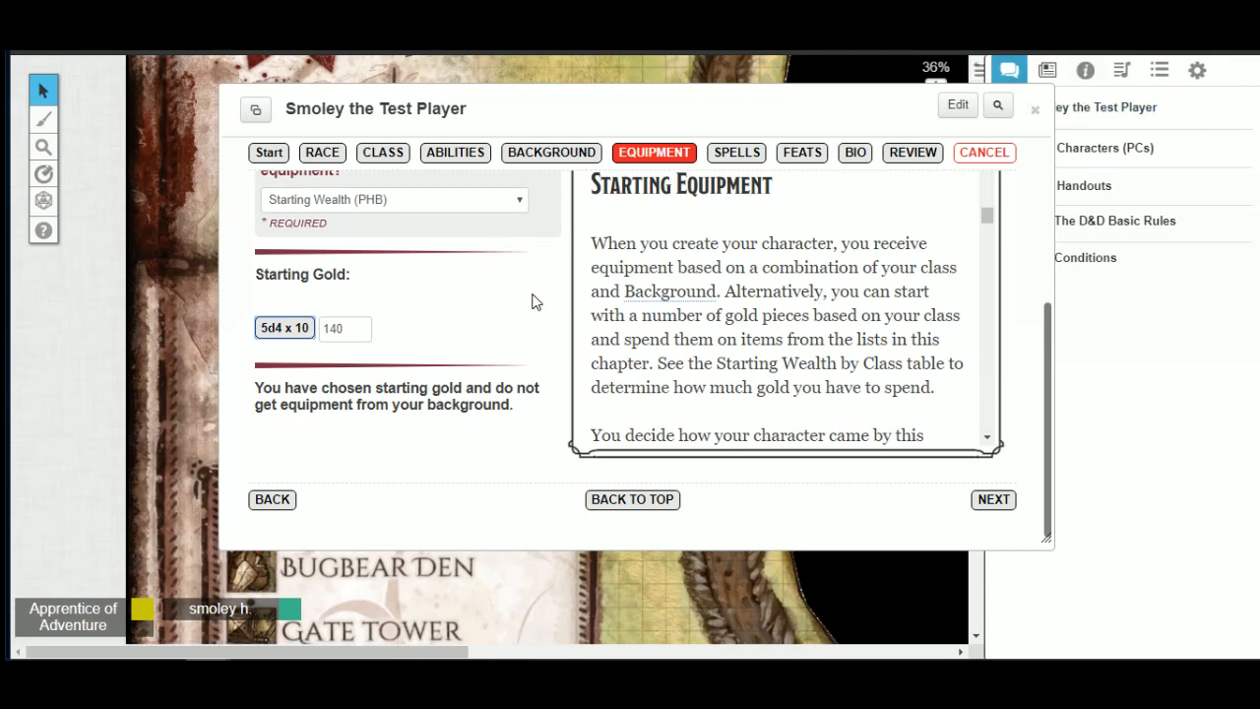
pyautogui.scroll(1, 536, 302)
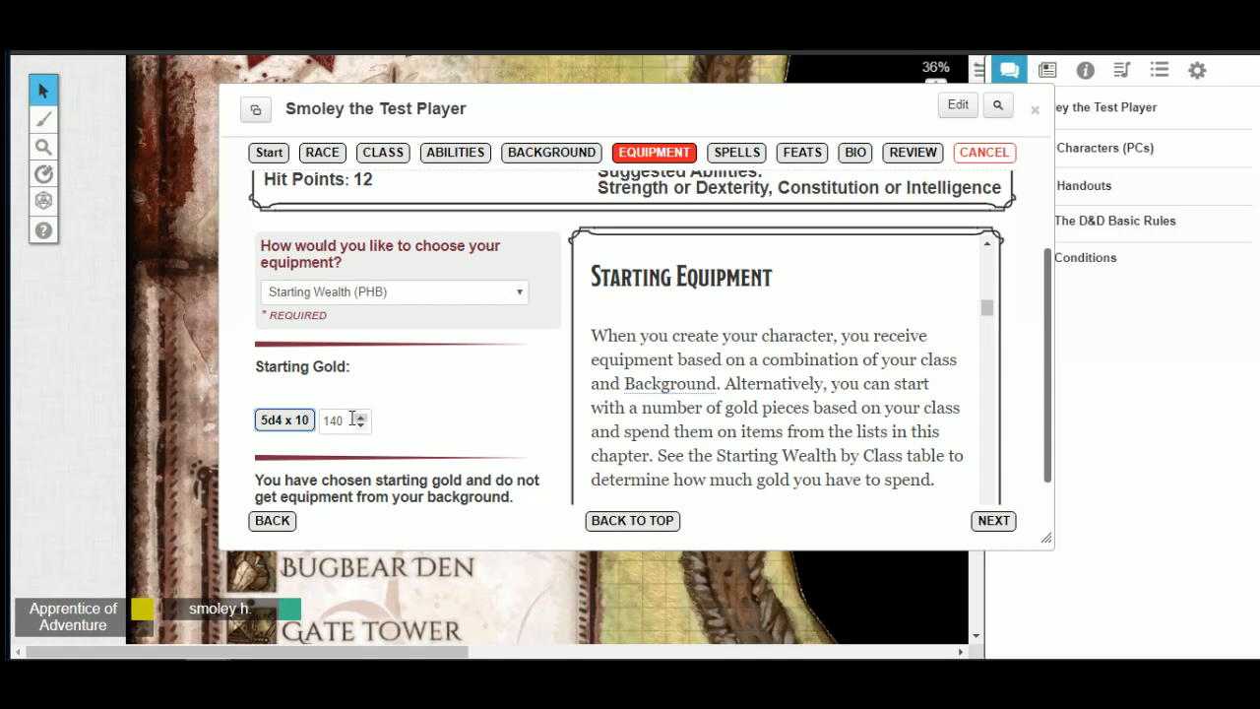
# Step: Set the equipment method to Class Equipment and pick Chain Mail as the armor choice
pyautogui.click(521, 295)
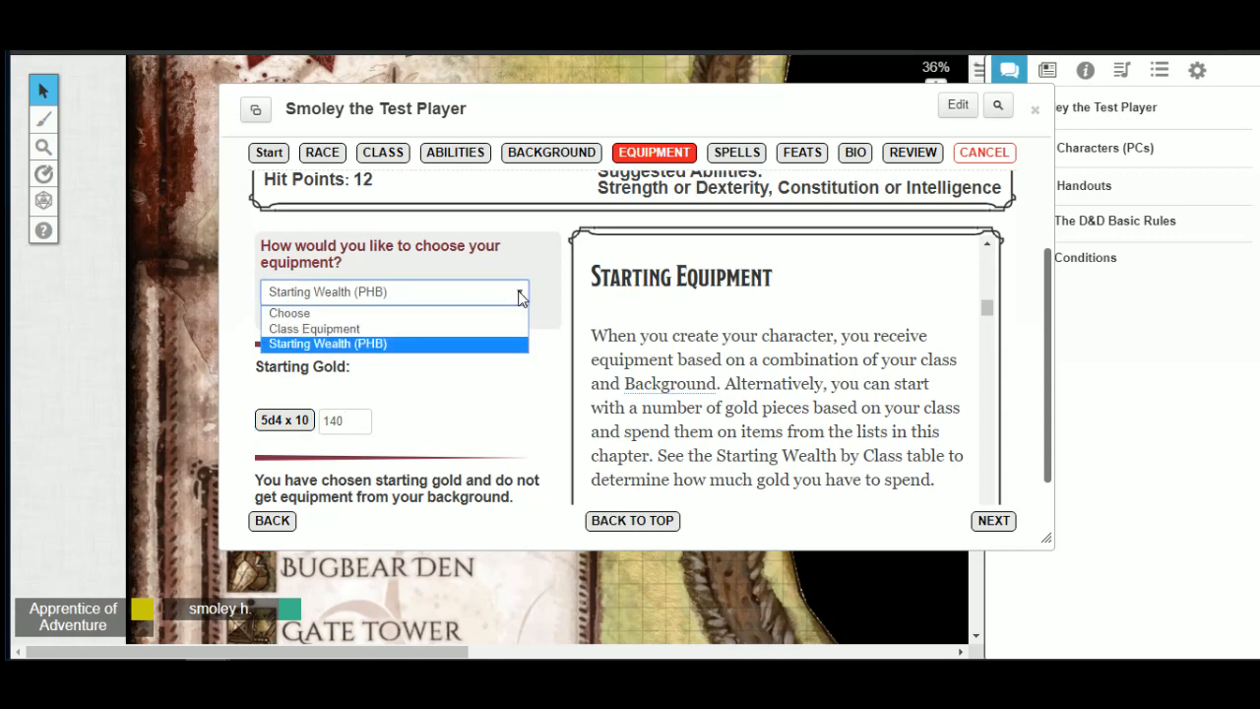
pyautogui.click(437, 328)
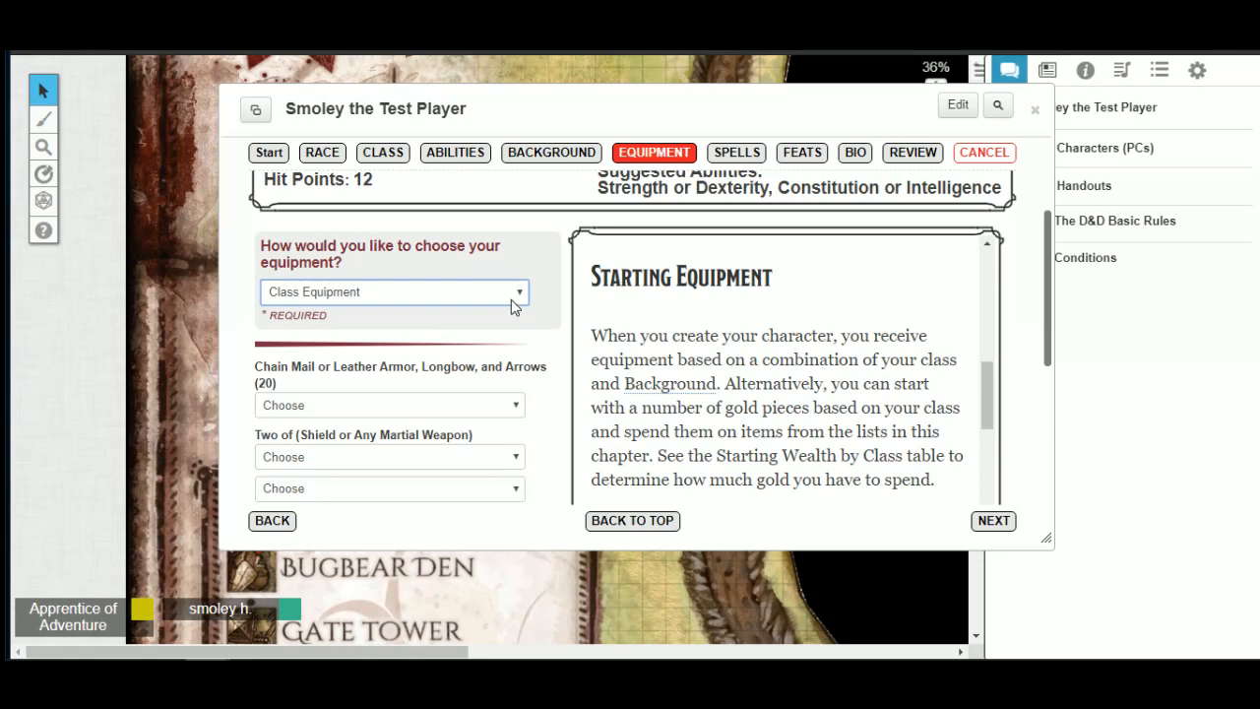
pyautogui.scroll(-4, 542, 301)
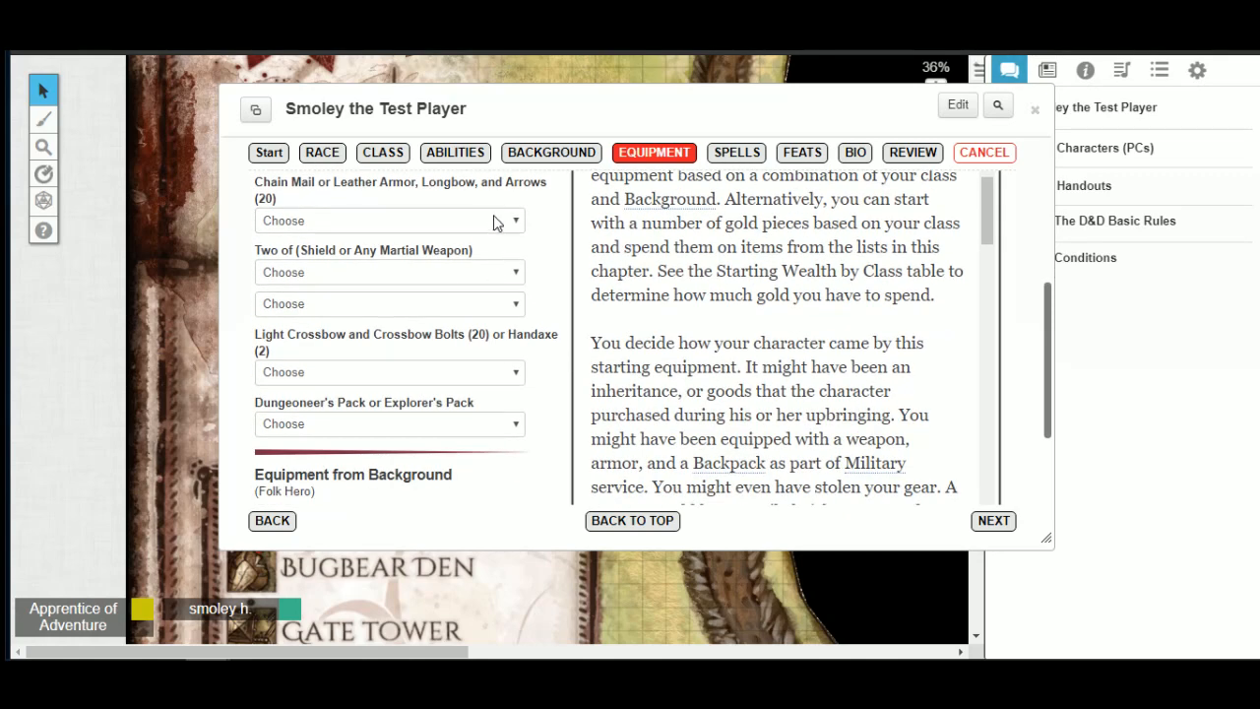
pyautogui.click(493, 216)
pyautogui.click(400, 260)
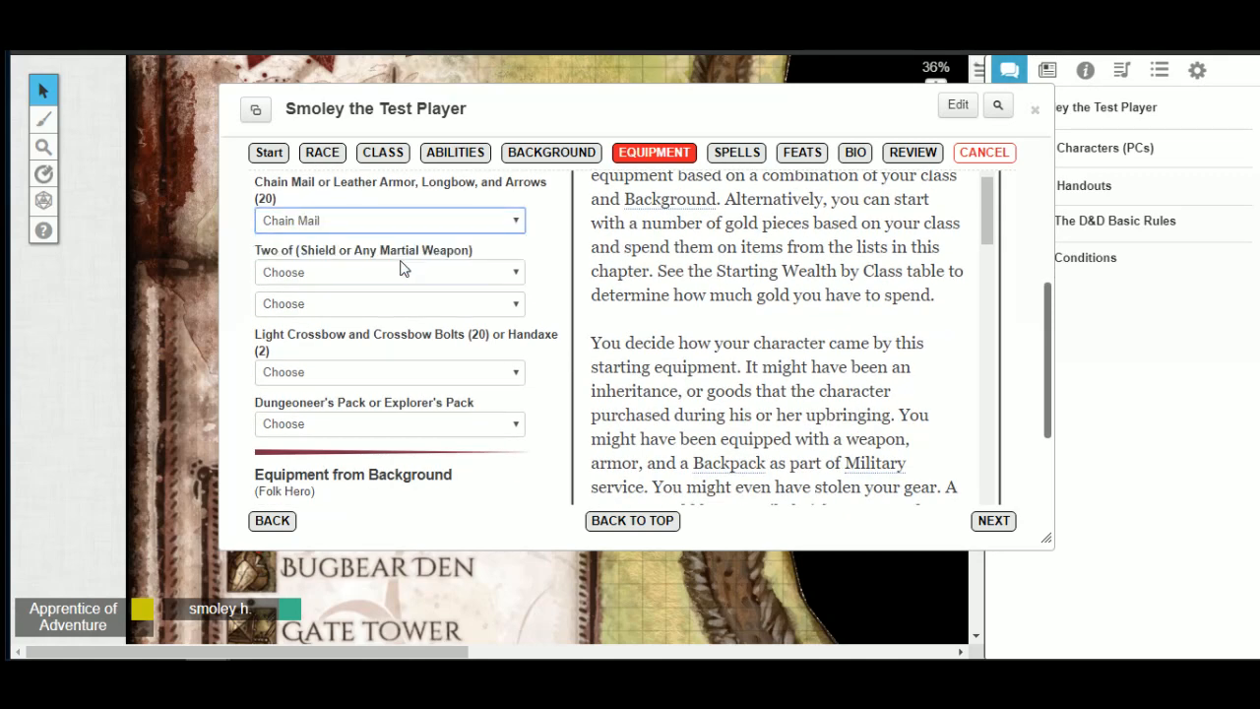
# Step: Pick a Shield and a Longsword (SRD) as the two shield or martial weapon choices
pyautogui.click(495, 273)
pyautogui.scroll(-2, 440, 332)
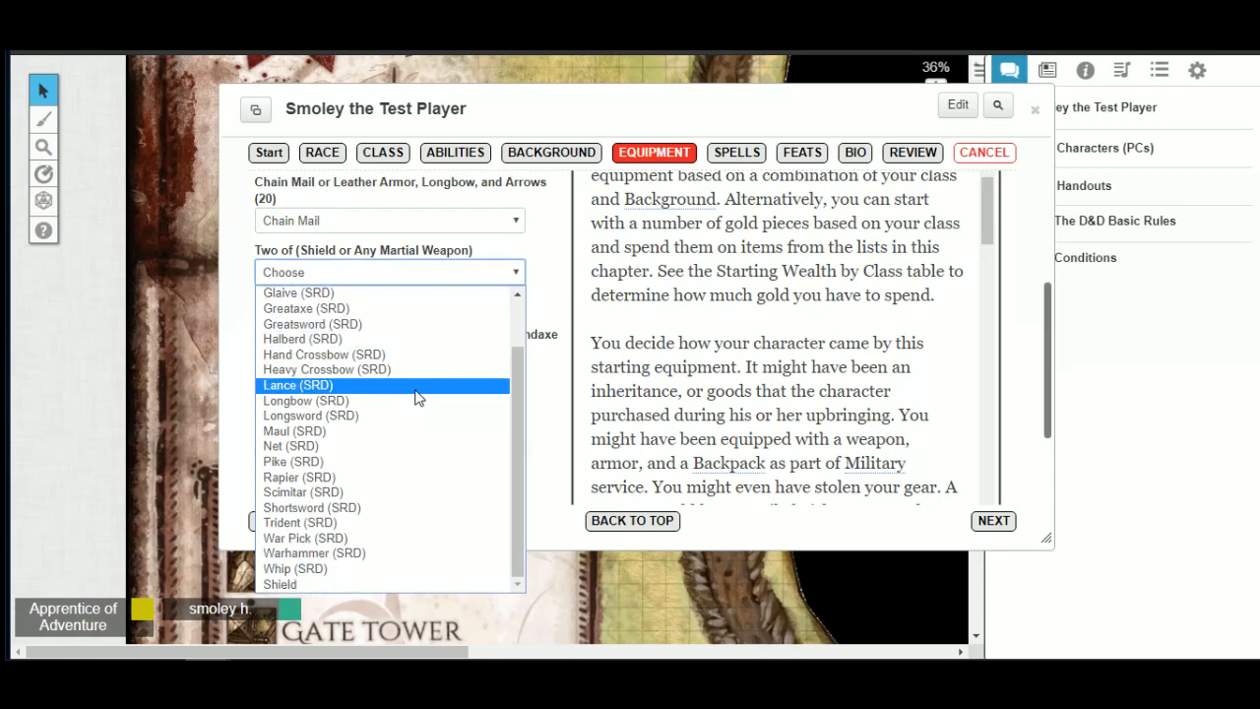
pyautogui.click(364, 584)
pyautogui.click(427, 304)
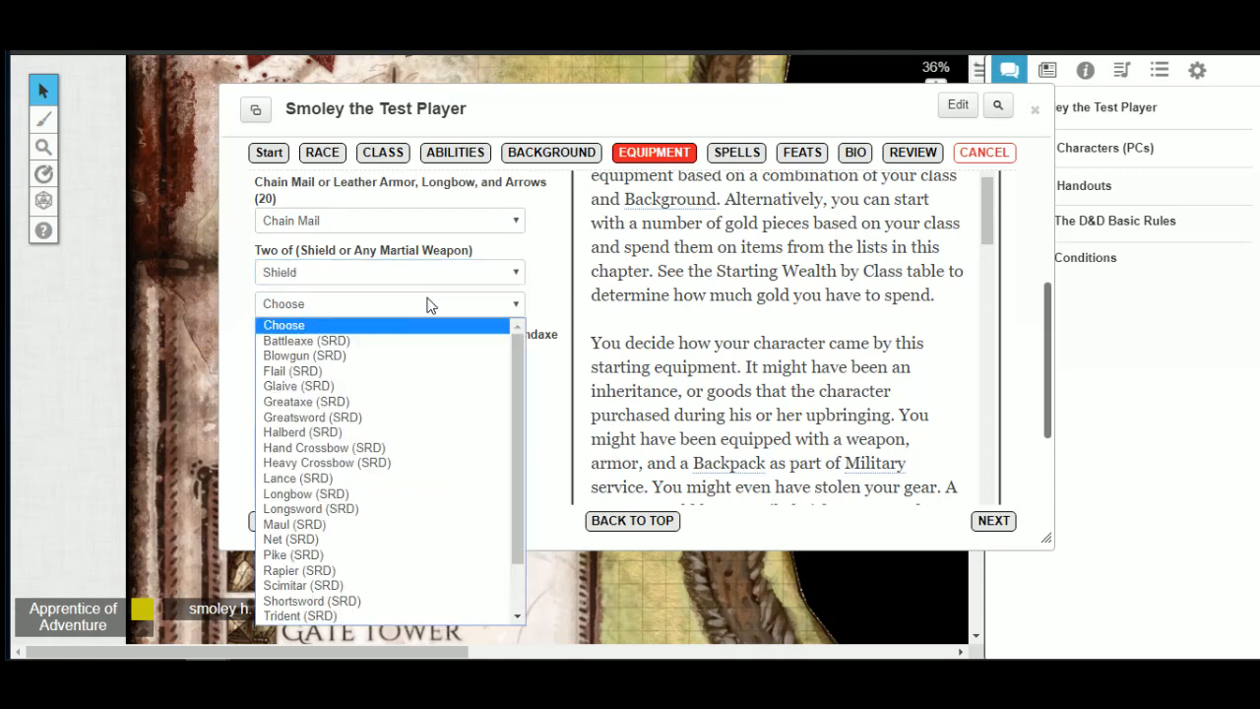
pyautogui.click(392, 510)
pyautogui.moveTo(987, 235); pyautogui.dragTo(1036, 660)
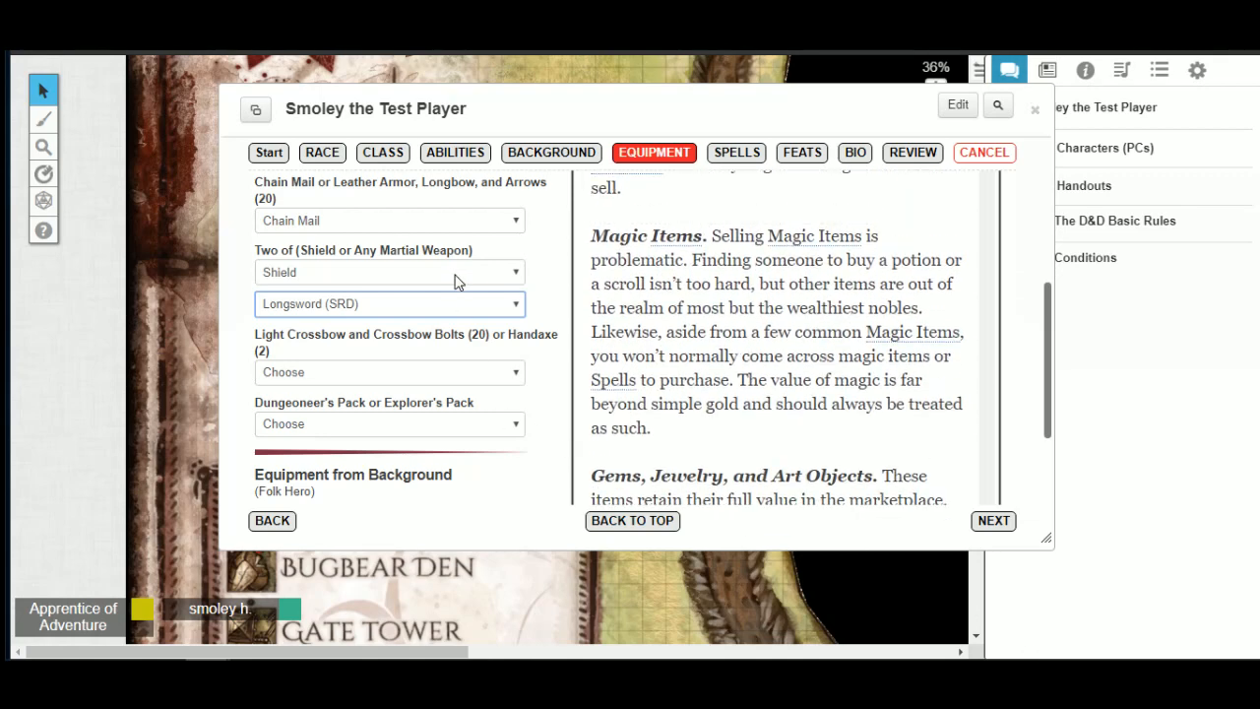
pyautogui.scroll(-1, 576, 317)
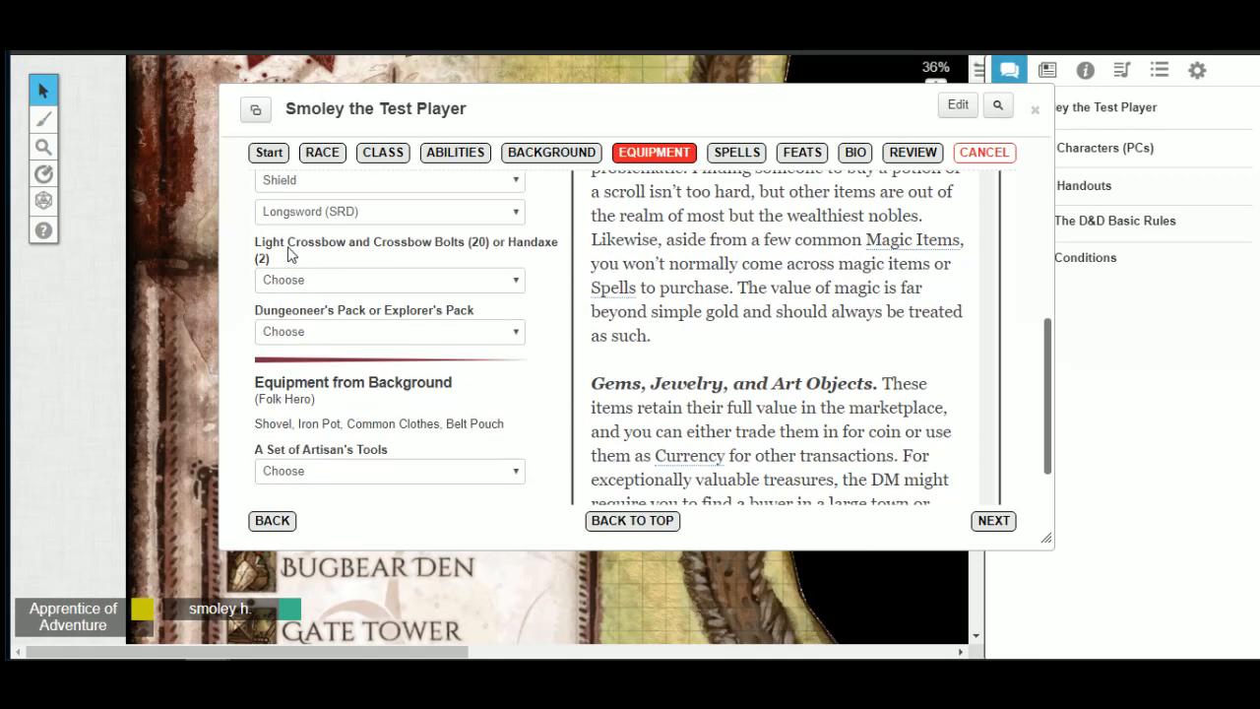
pyautogui.scroll(1, 345, 252)
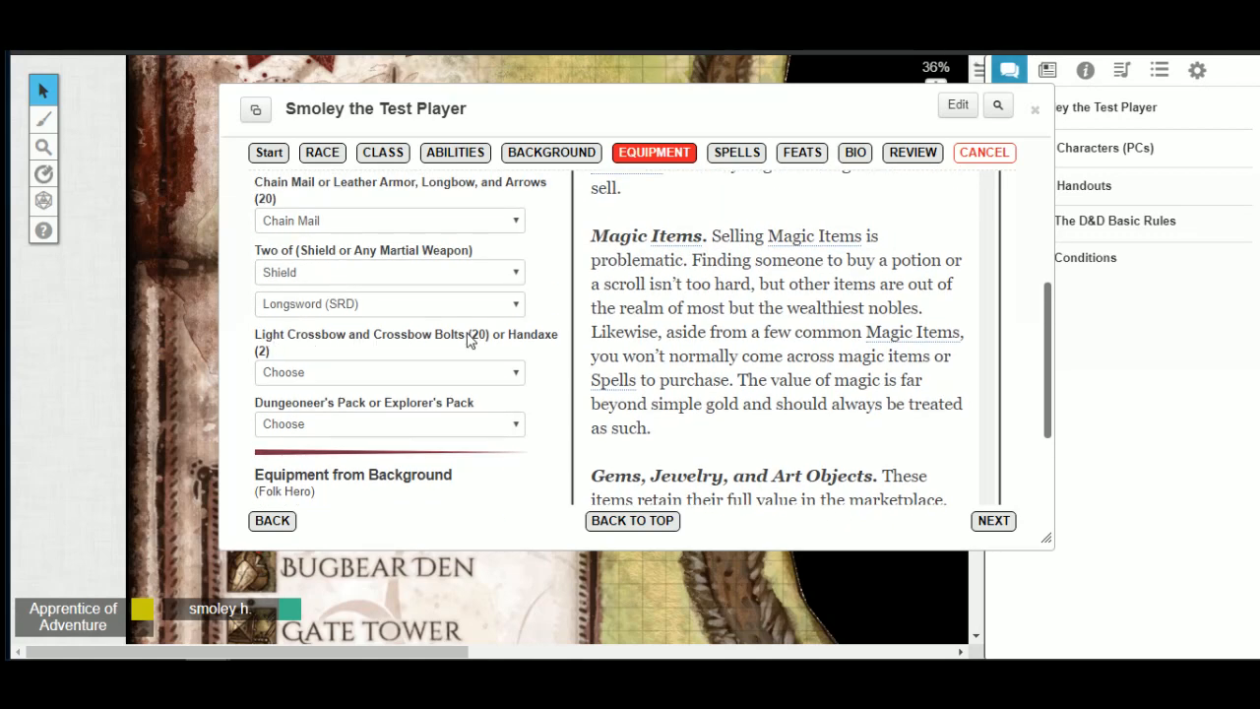
# Step: Pick Handaxe (2) over the light crossbow and choose the Dungeoneer's Pack as the equipment pack
pyautogui.click(494, 375)
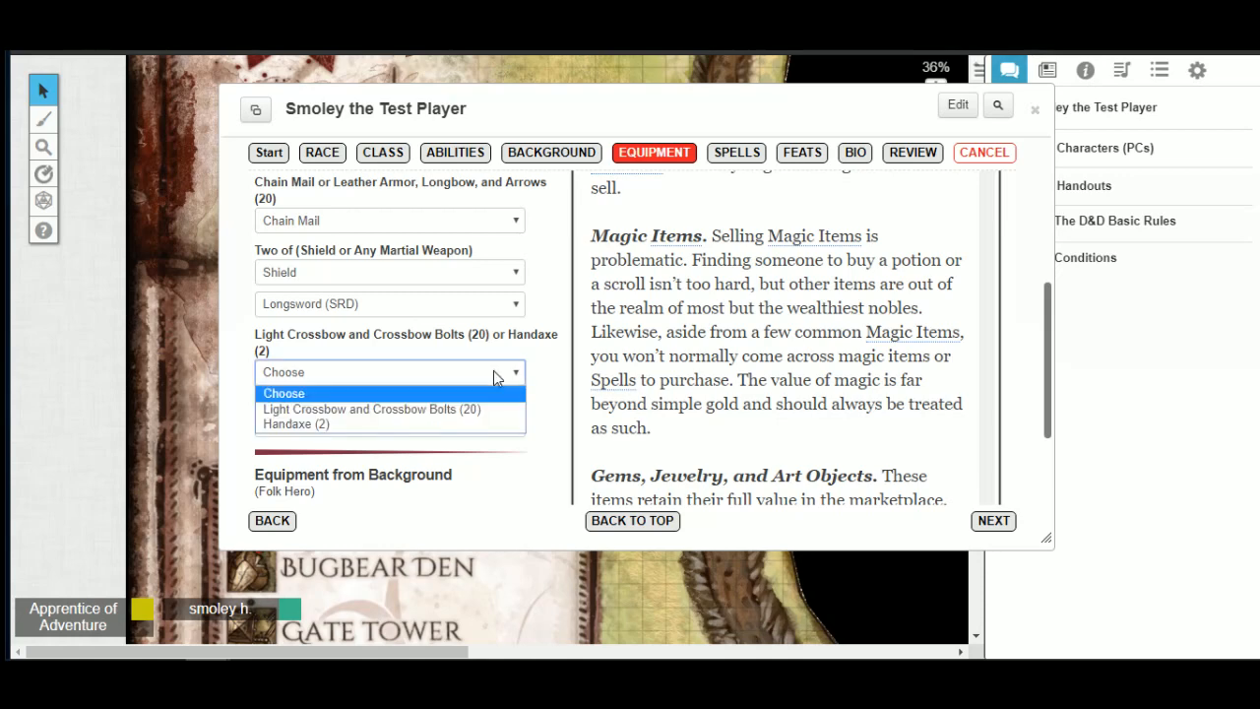
pyautogui.click(311, 425)
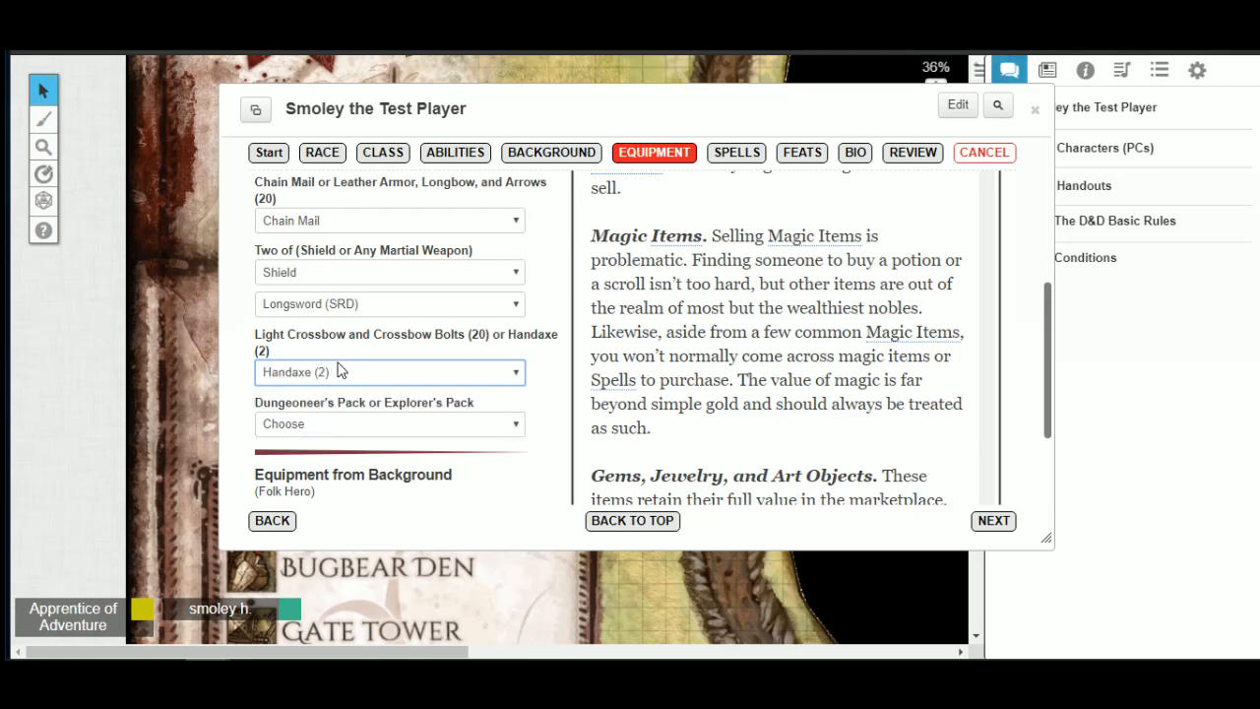
pyautogui.click(406, 421)
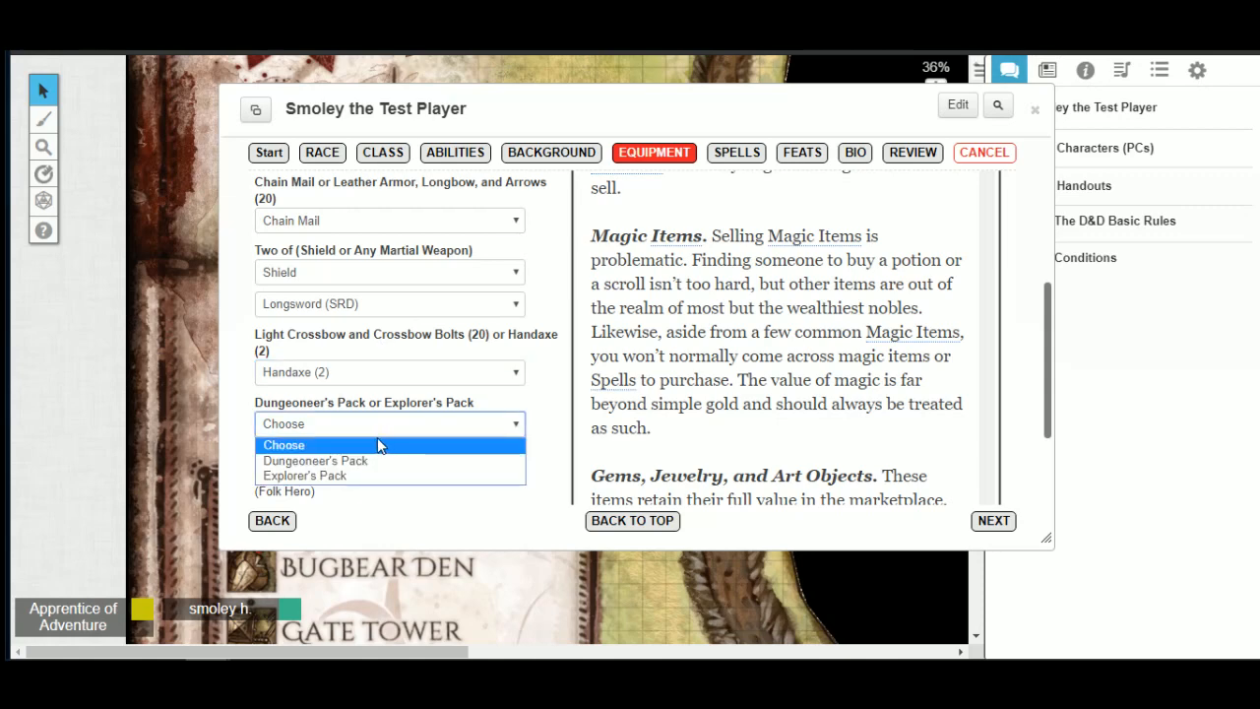
pyautogui.click(363, 463)
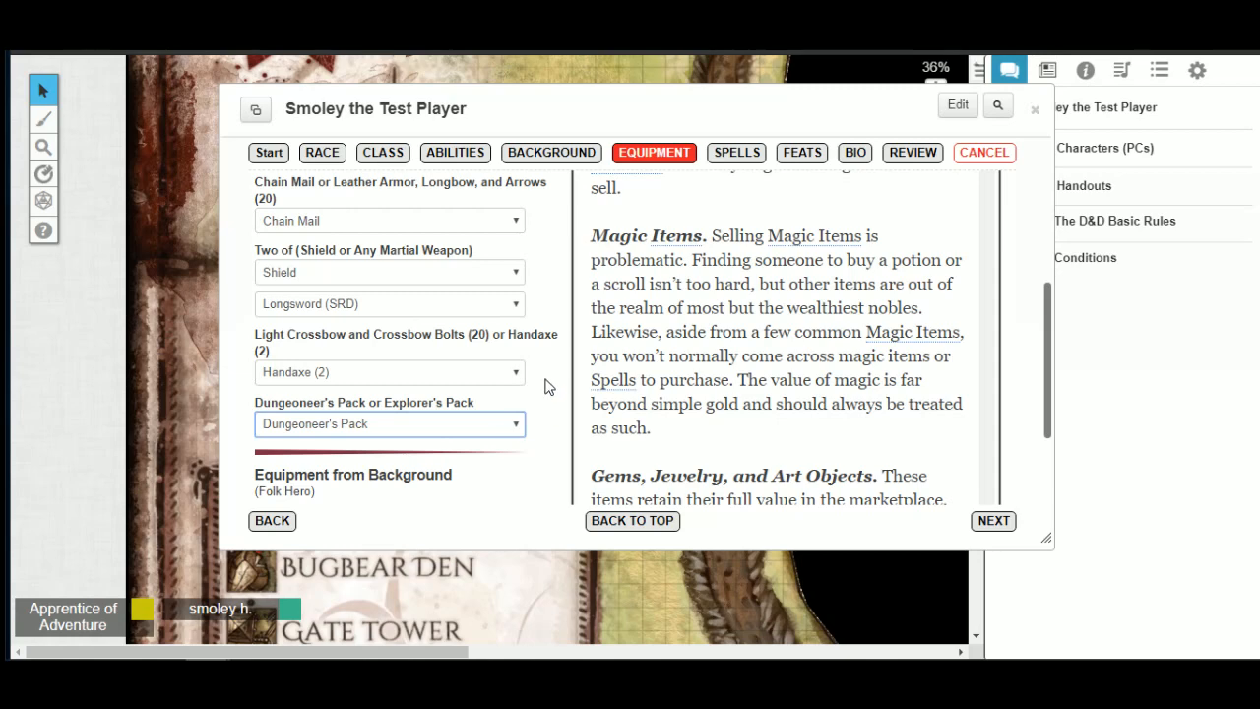
# Step: Try to pick a set of artisan's tools in the Folk Hero background equipment
pyautogui.scroll(-3, 548, 366)
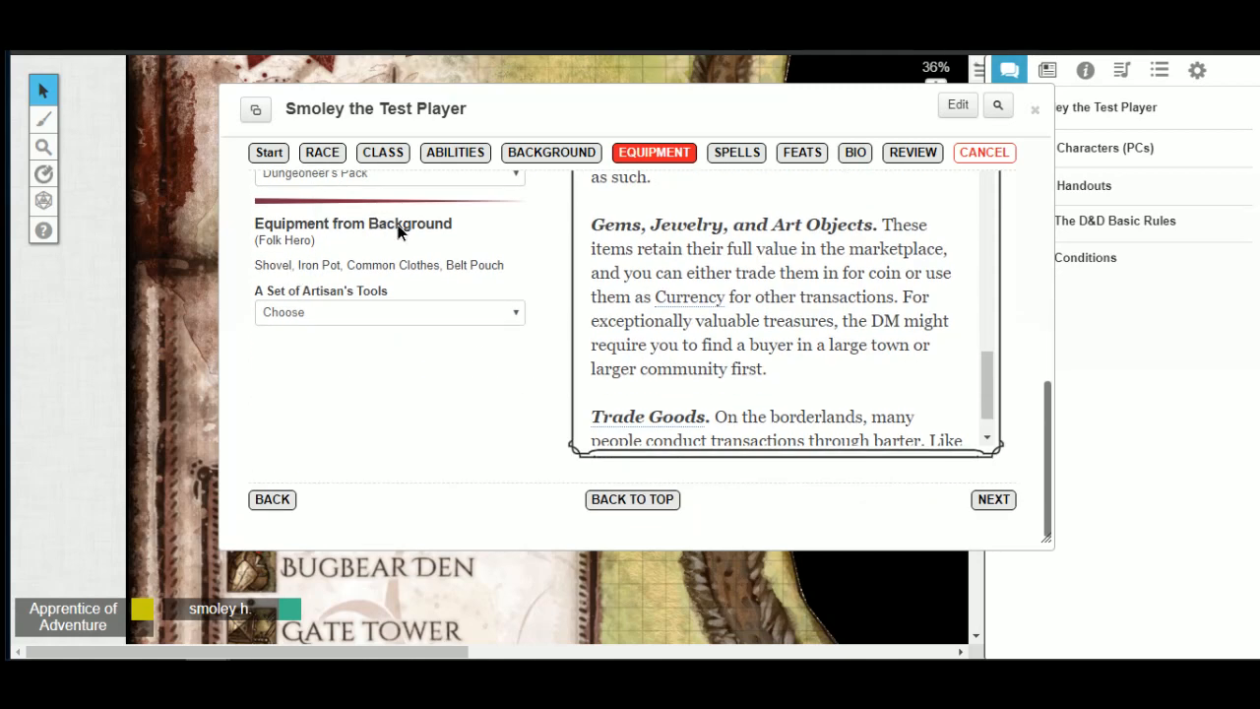
pyautogui.click(430, 314)
pyautogui.click(529, 285)
pyautogui.click(512, 314)
pyautogui.click(548, 318)
pyautogui.click(514, 317)
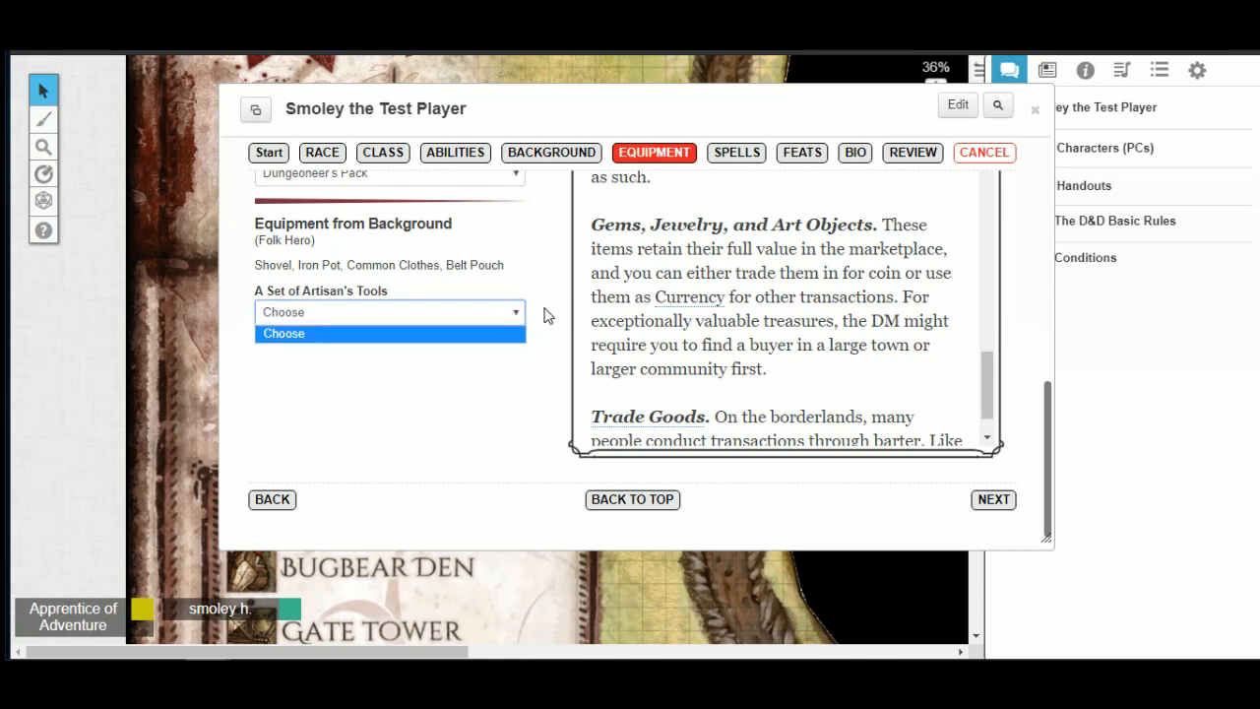
pyautogui.click(513, 313)
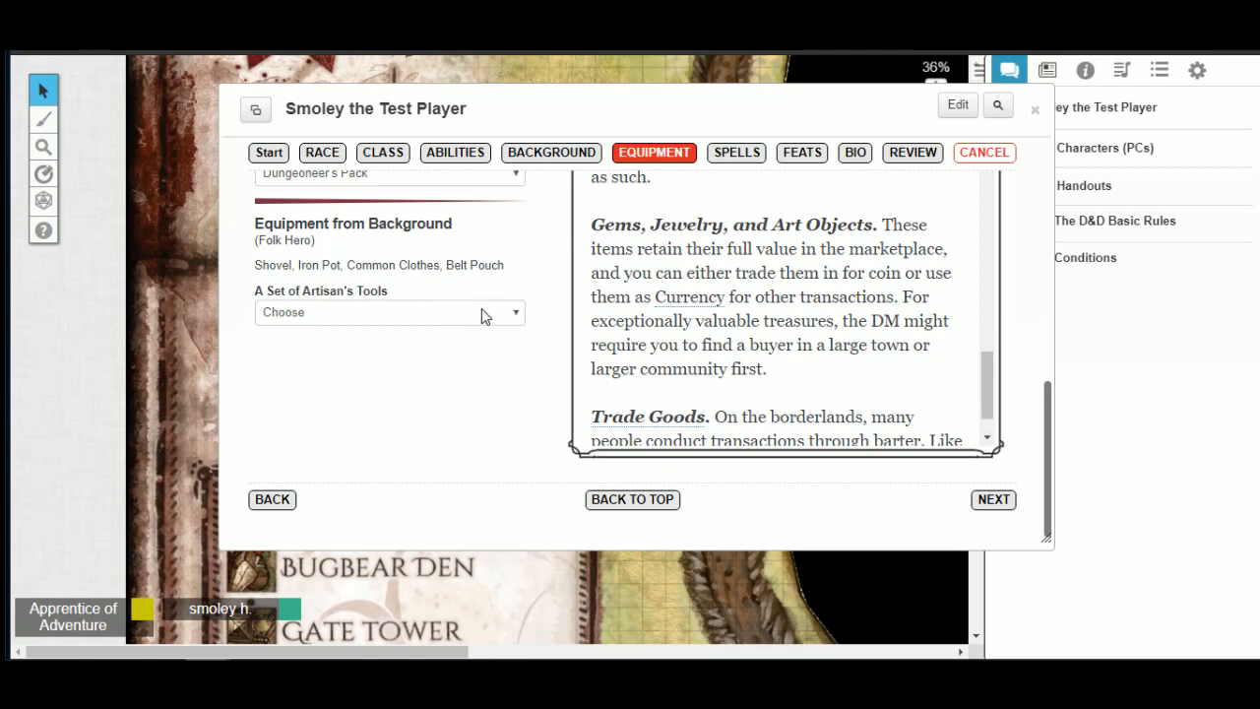
pyautogui.click(508, 313)
pyautogui.click(536, 317)
# Step: Proceed from the equipment stage through Spells and Feats to the Bio stage
pyautogui.scroll(3, 561, 313)
pyautogui.click(994, 522)
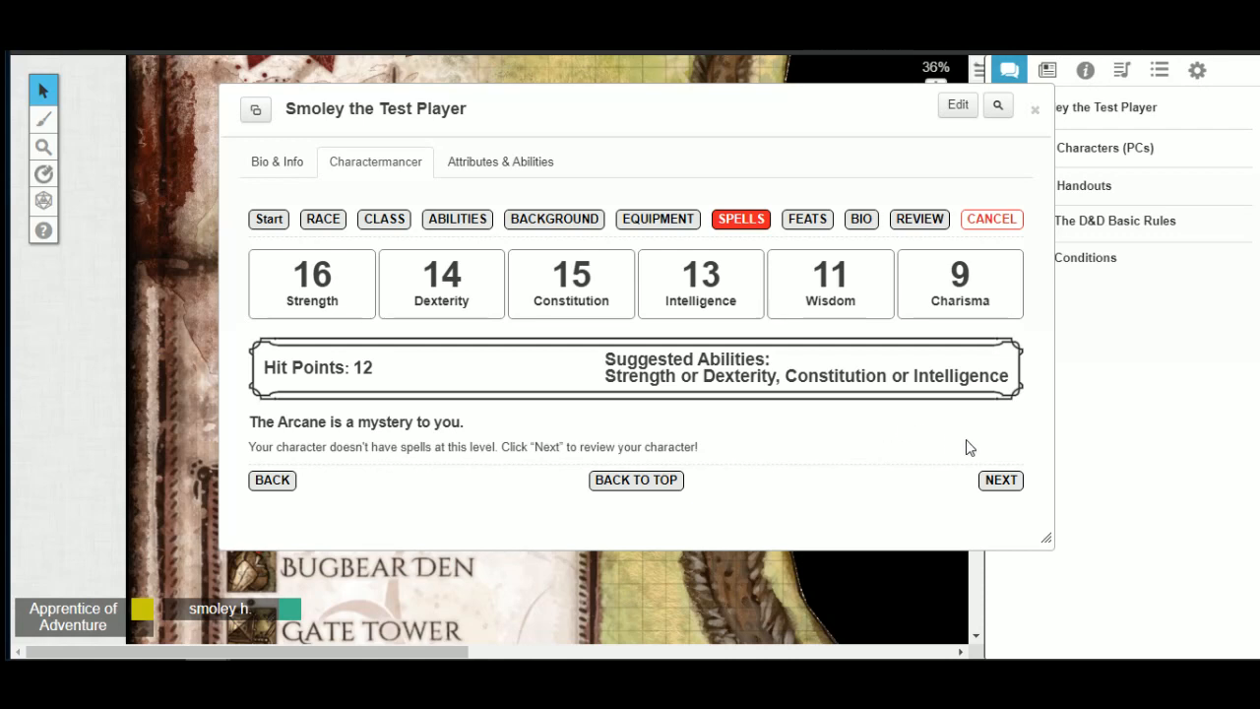
pyautogui.click(1001, 481)
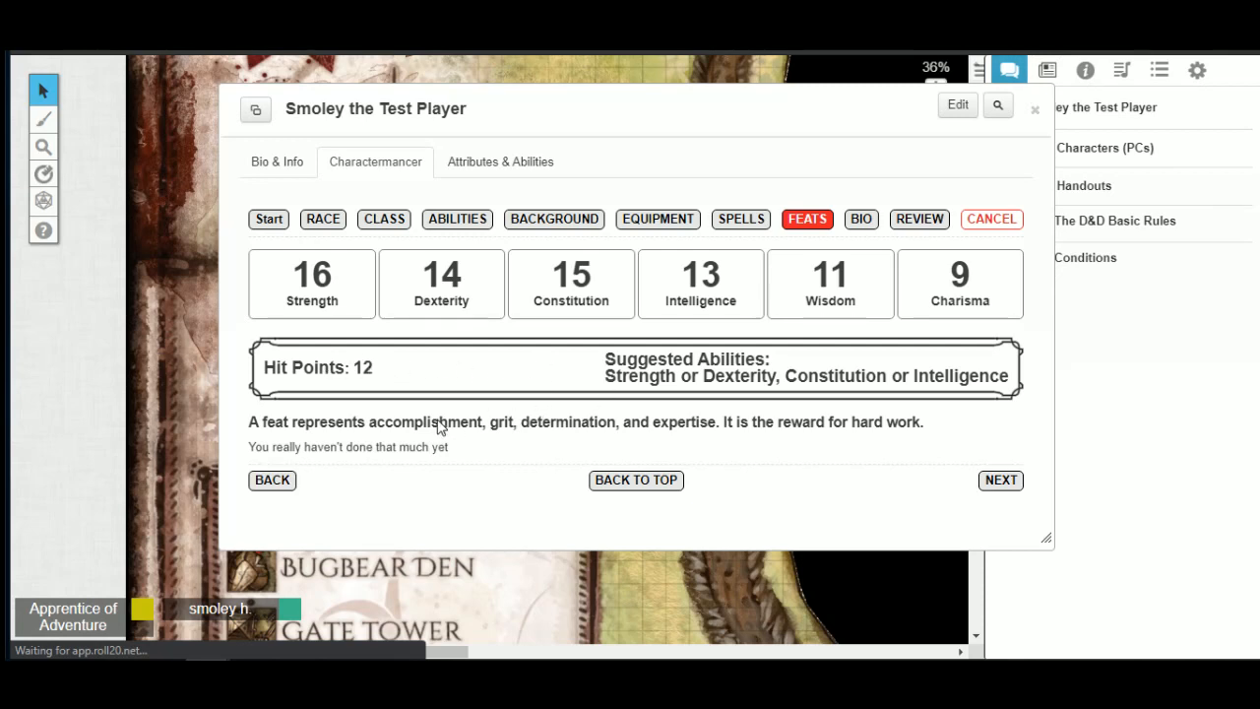
pyautogui.click(1004, 482)
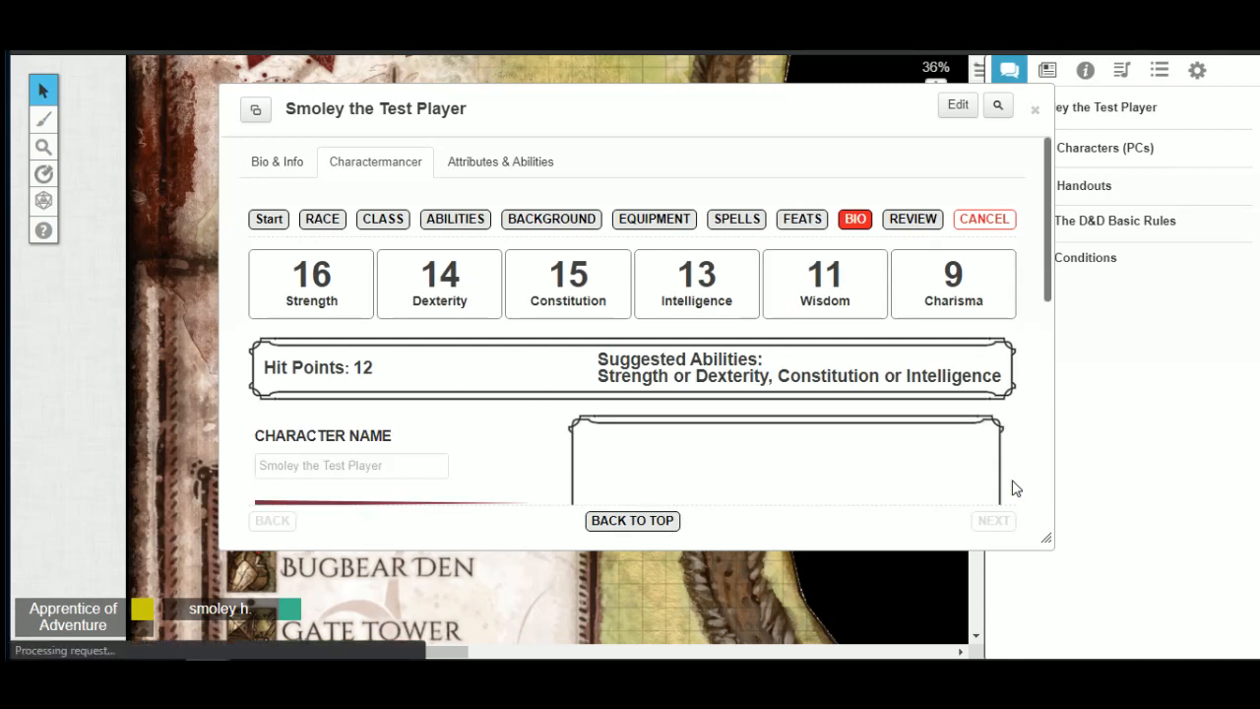
# Step: Replace the character name with the character's full name, and set the age to 45 and the height to 6'3"
pyautogui.scroll(-3, 626, 352)
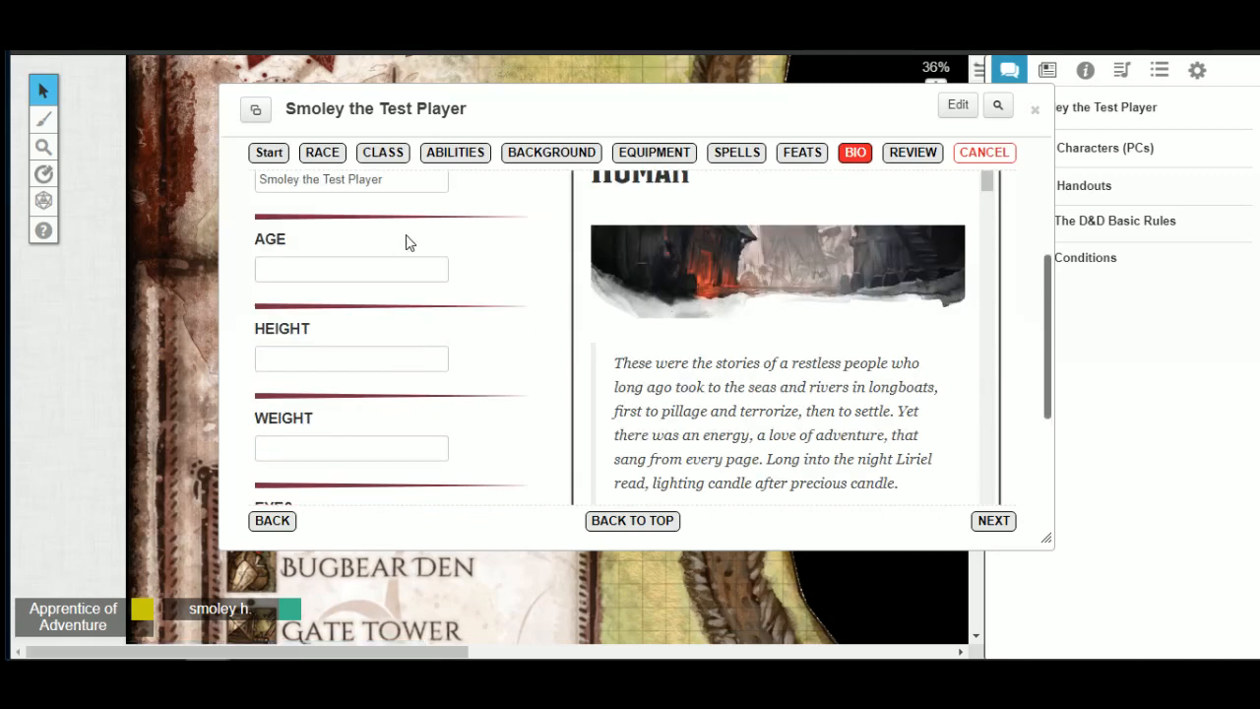
pyautogui.scroll(1, 357, 326)
pyautogui.tripleClick(395, 266)
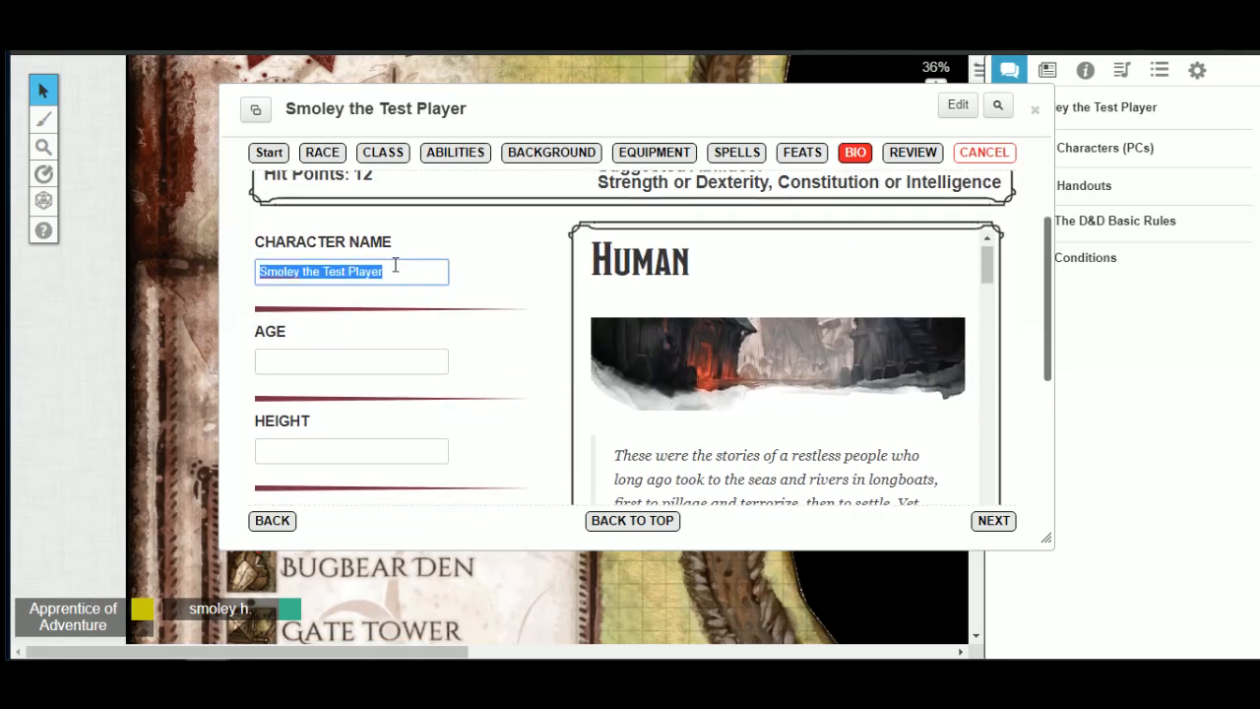
pyautogui.write('Hans ')
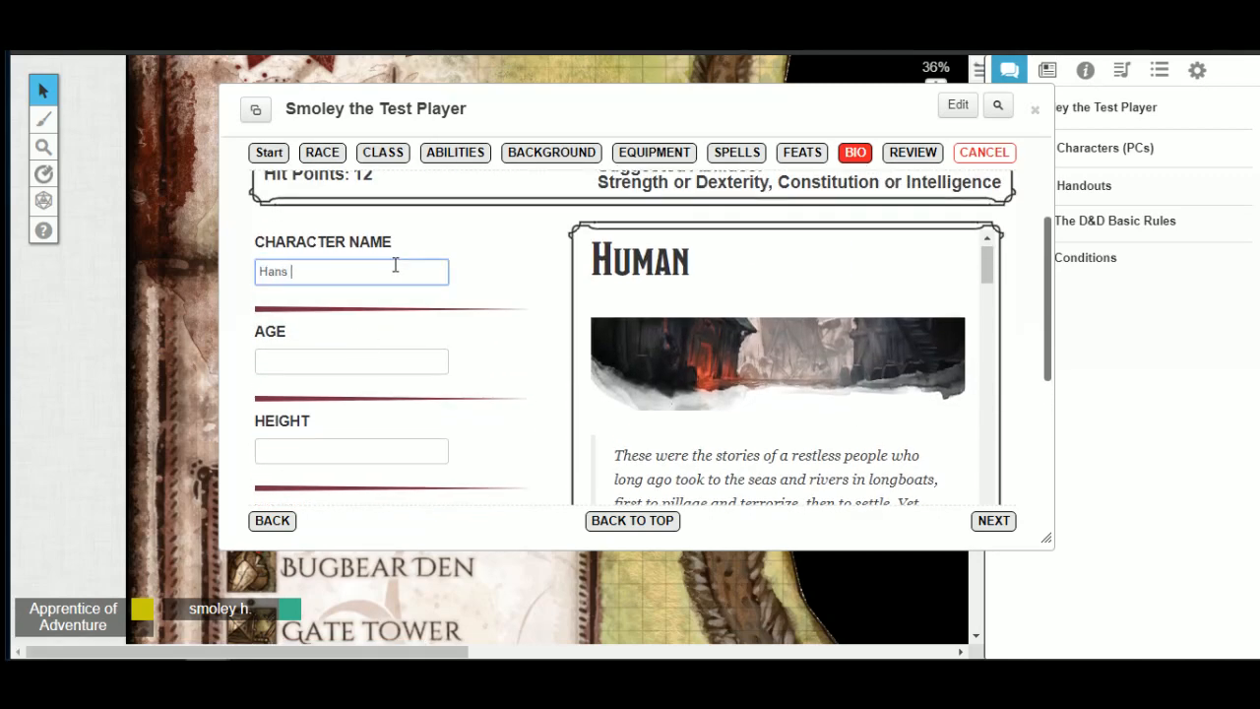
pyautogui.write('Gruber')
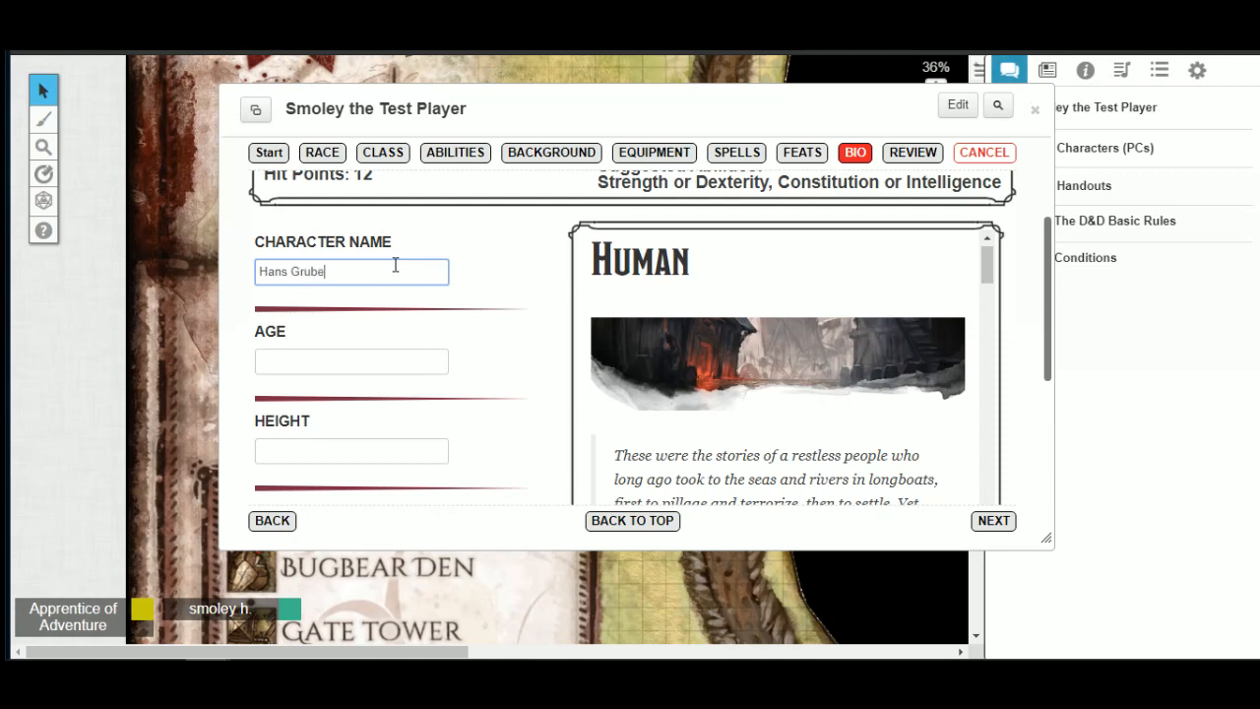
pyautogui.press('Tab')
pyautogui.write('45')
pyautogui.press('Tab')
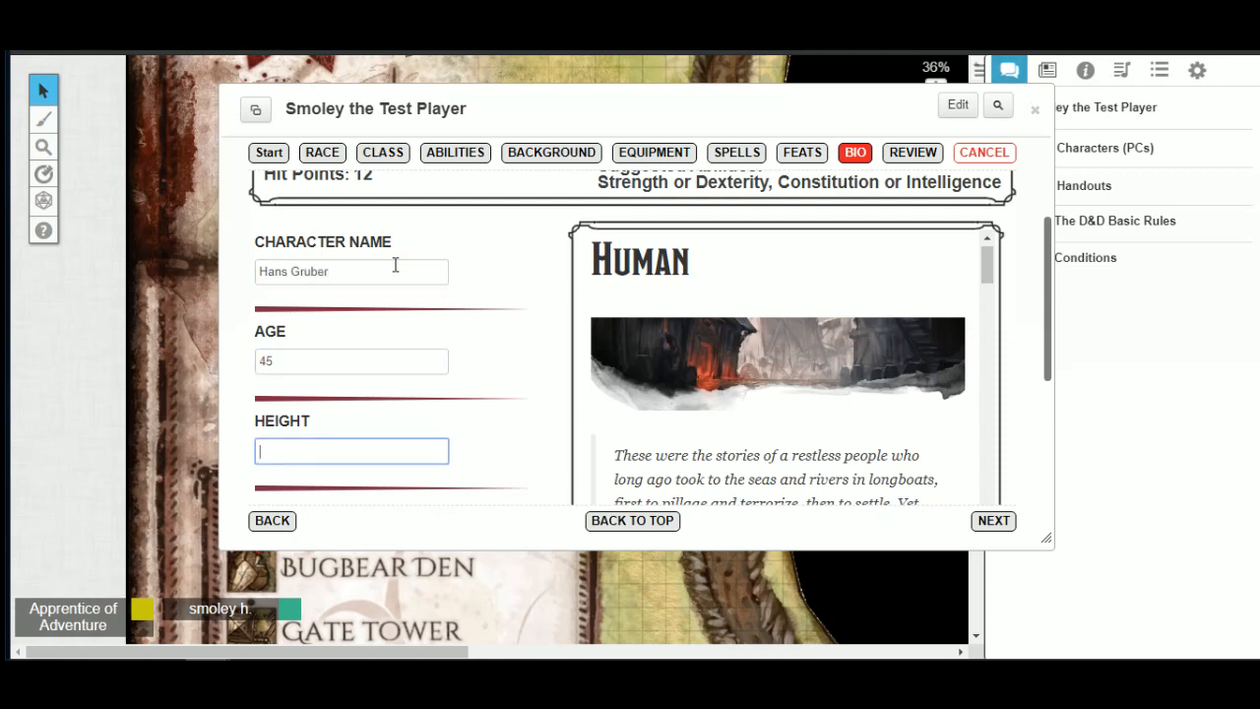
pyautogui.write('6\'3"')
pyautogui.press('Tab')
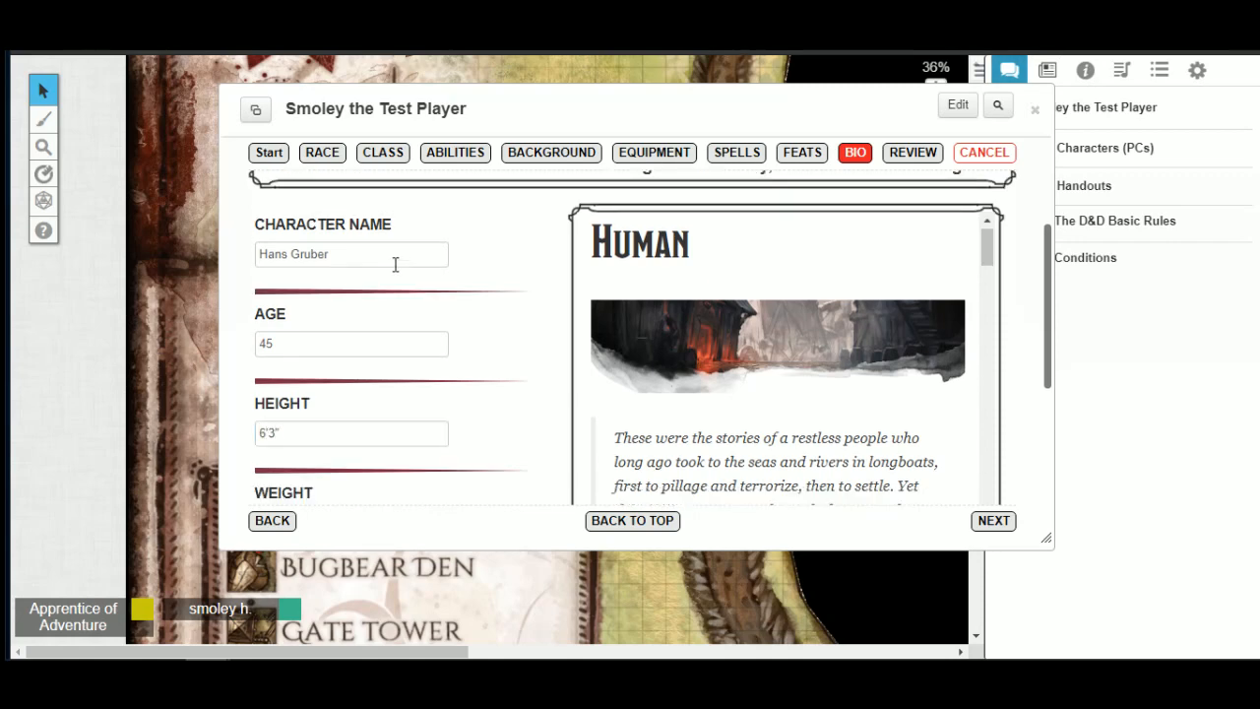
# Step: Set the weight to 225, eyes and hair to Brown and skin to Lightly tanned, and proceed to the review stage
pyautogui.scroll(-2, 525, 267)
pyautogui.click(384, 337)
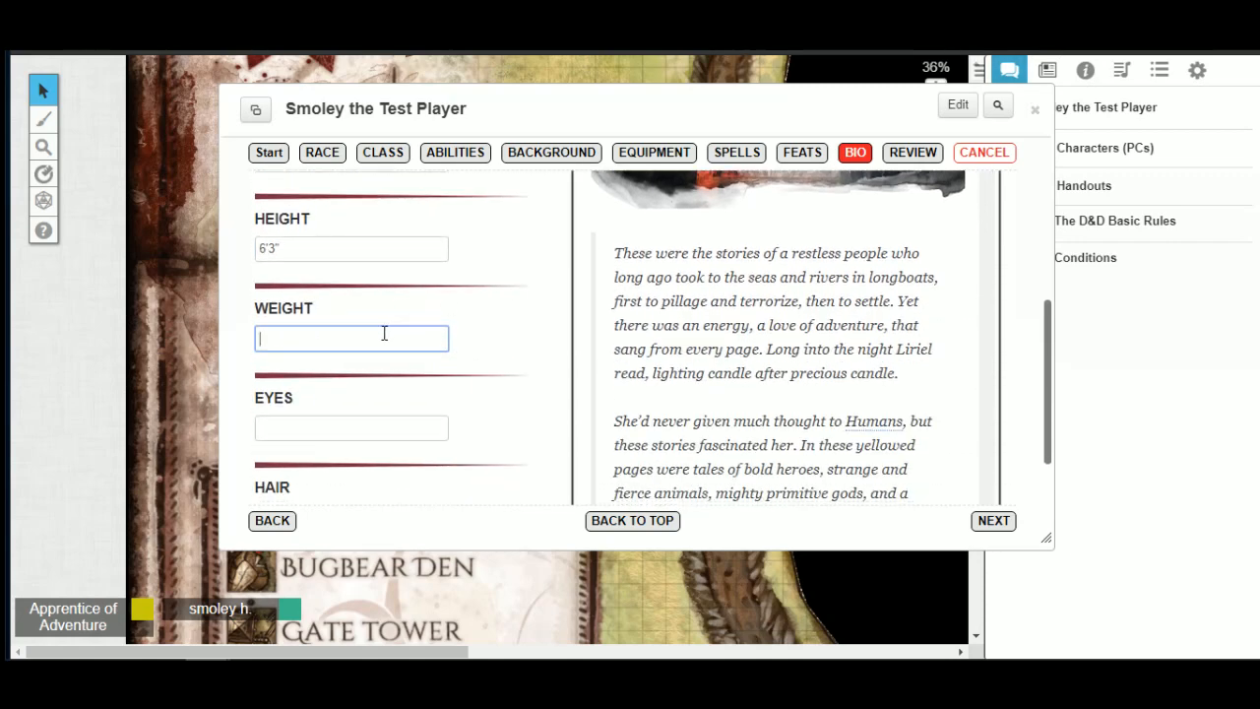
pyautogui.write('225')
pyautogui.press('Tab')
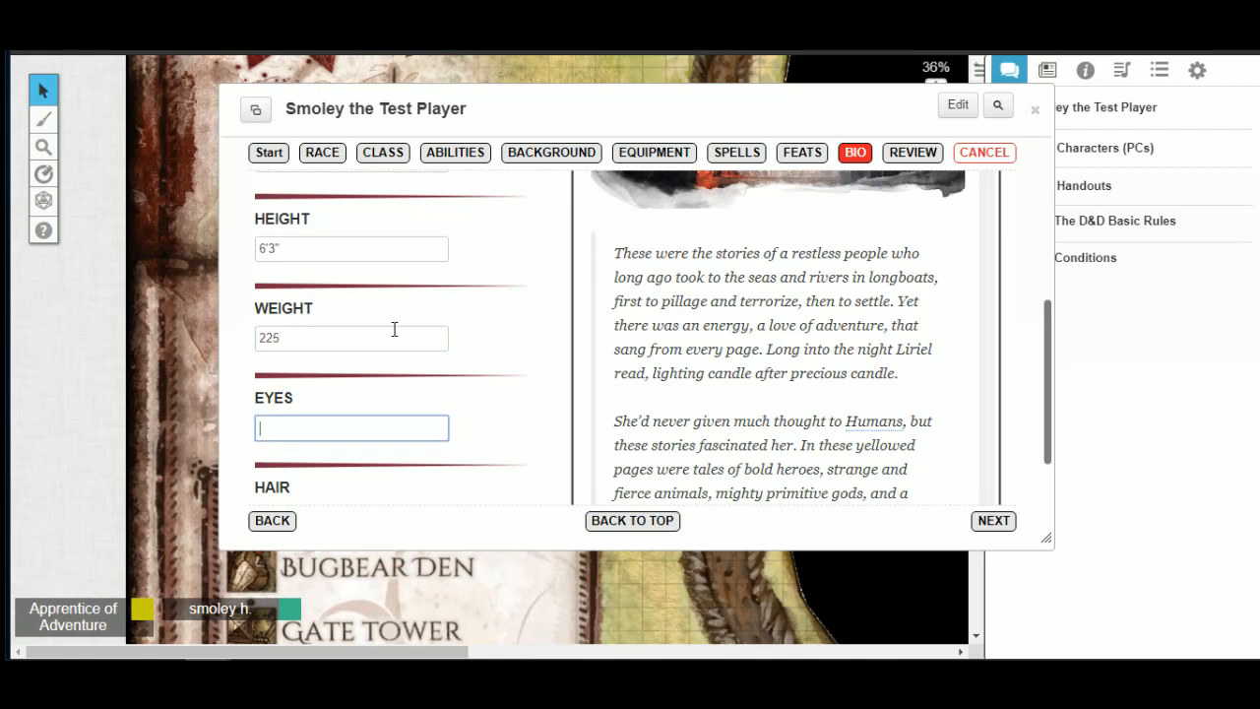
pyautogui.write('Brw')
pyautogui.press('BackSpace')
pyautogui.press('Tab')
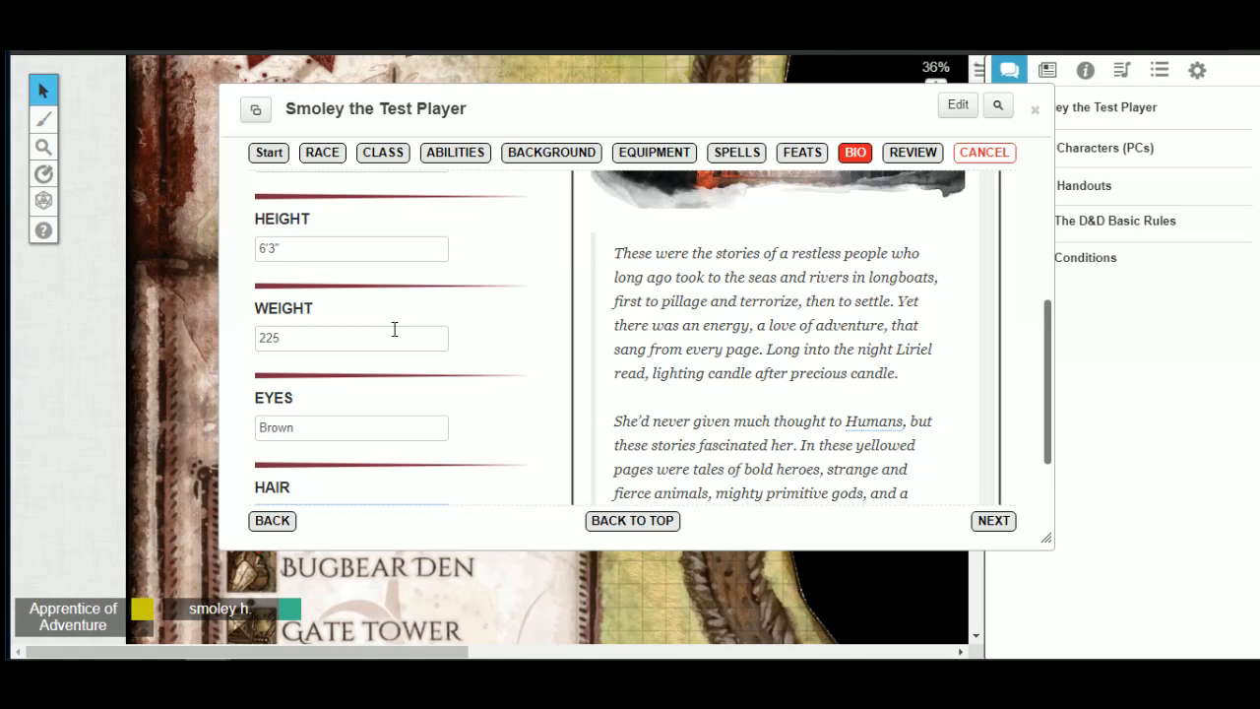
pyautogui.press('Tab')
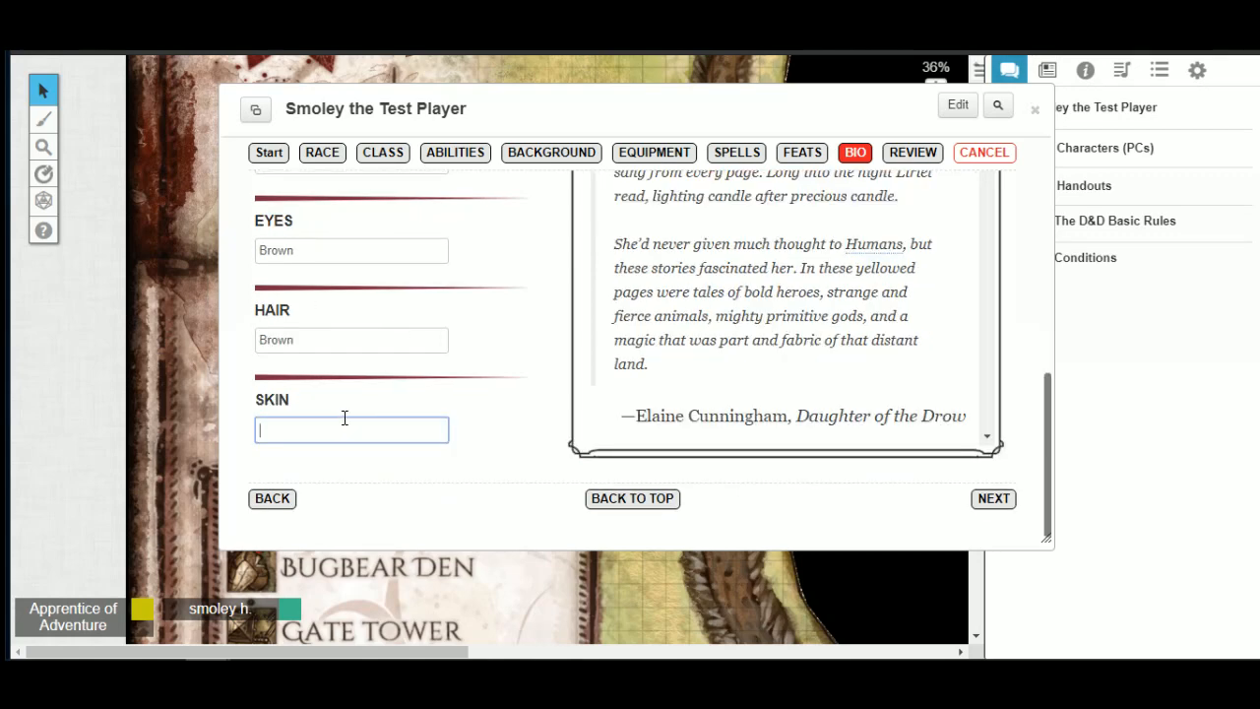
pyautogui.write('Lightly tanned')
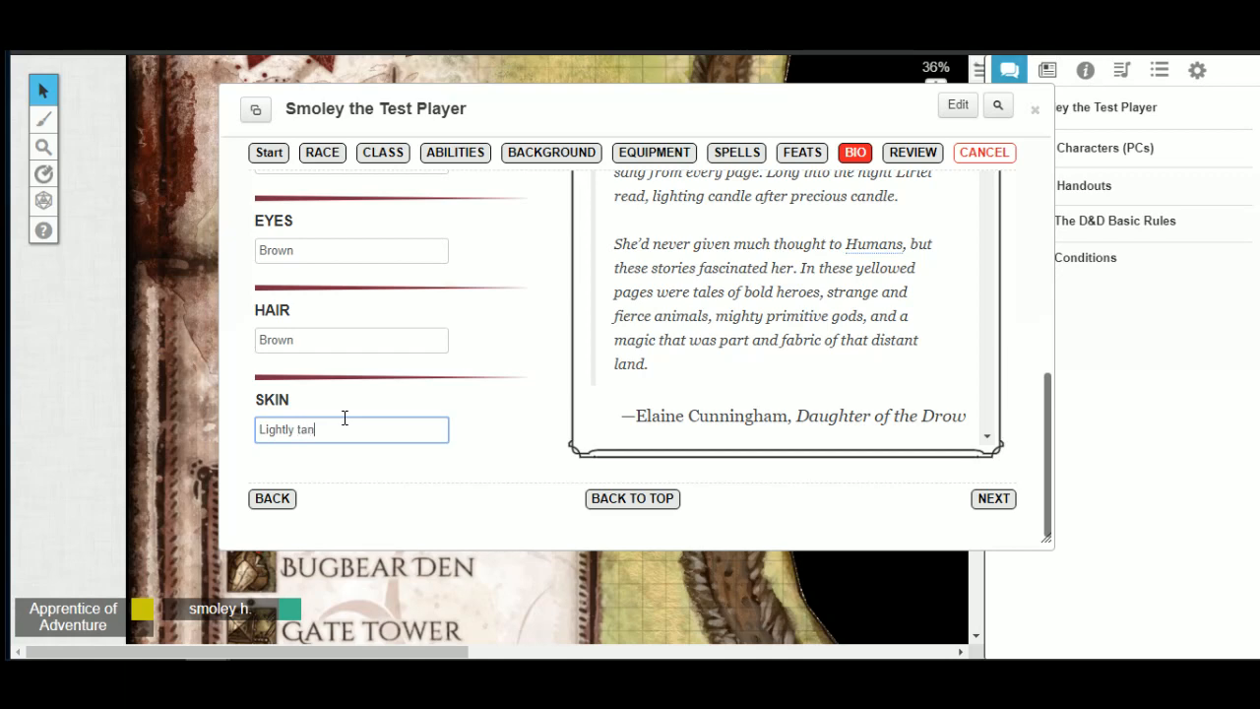
pyautogui.click(993, 498)
# Step: Review the race, class, background, equipment and bio choices and apply the changes to build the character
pyautogui.scroll(2, 766, 326)
pyautogui.scroll(5, 773, 320)
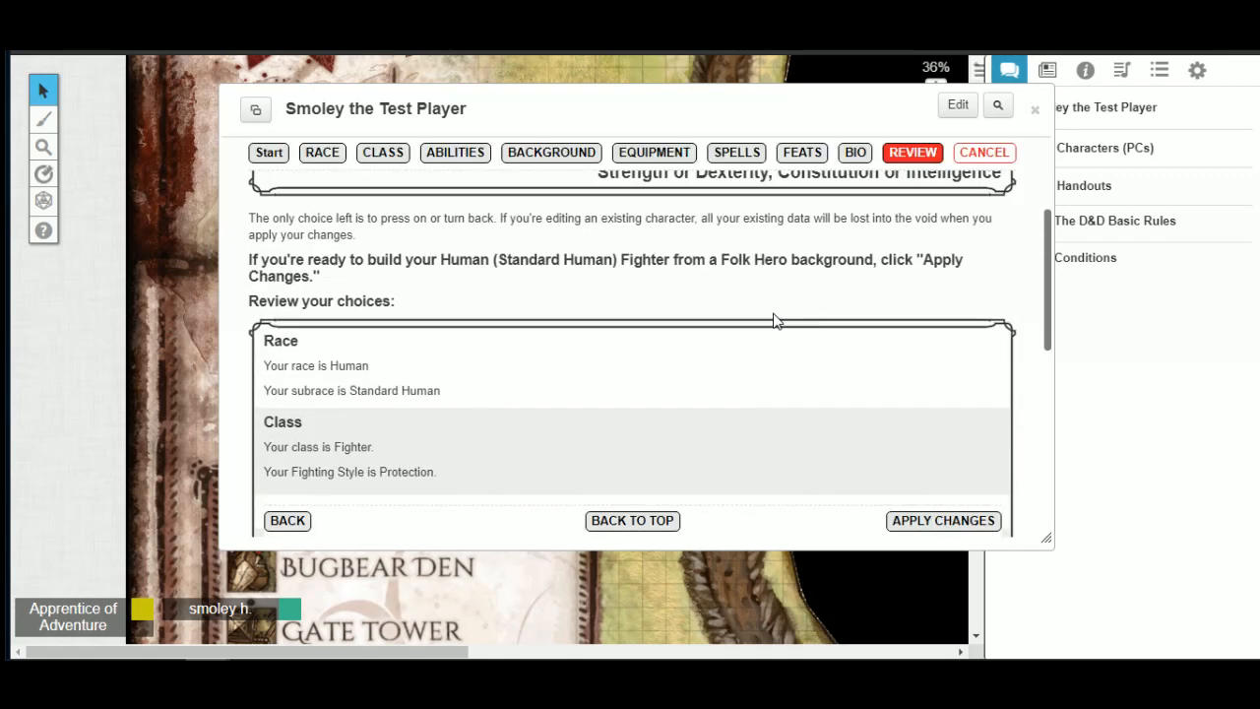
pyautogui.scroll(-2, 754, 292)
pyautogui.scroll(-5, 754, 289)
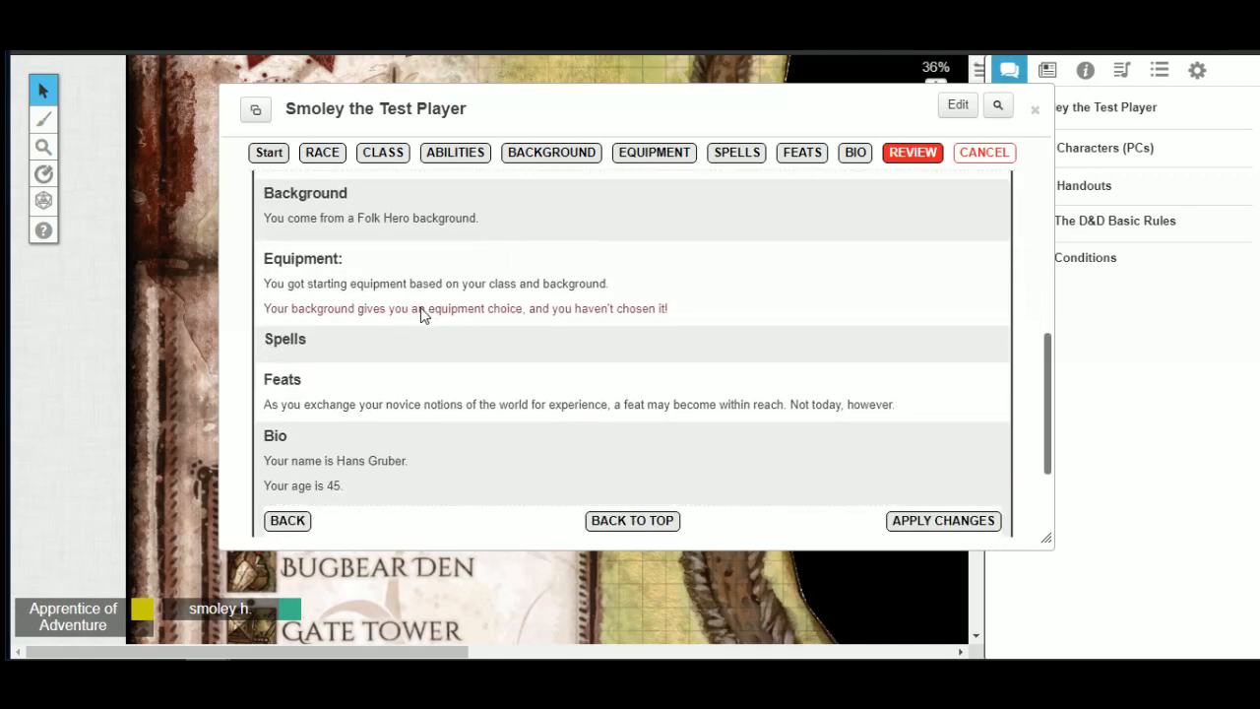
pyautogui.scroll(-3, 754, 298)
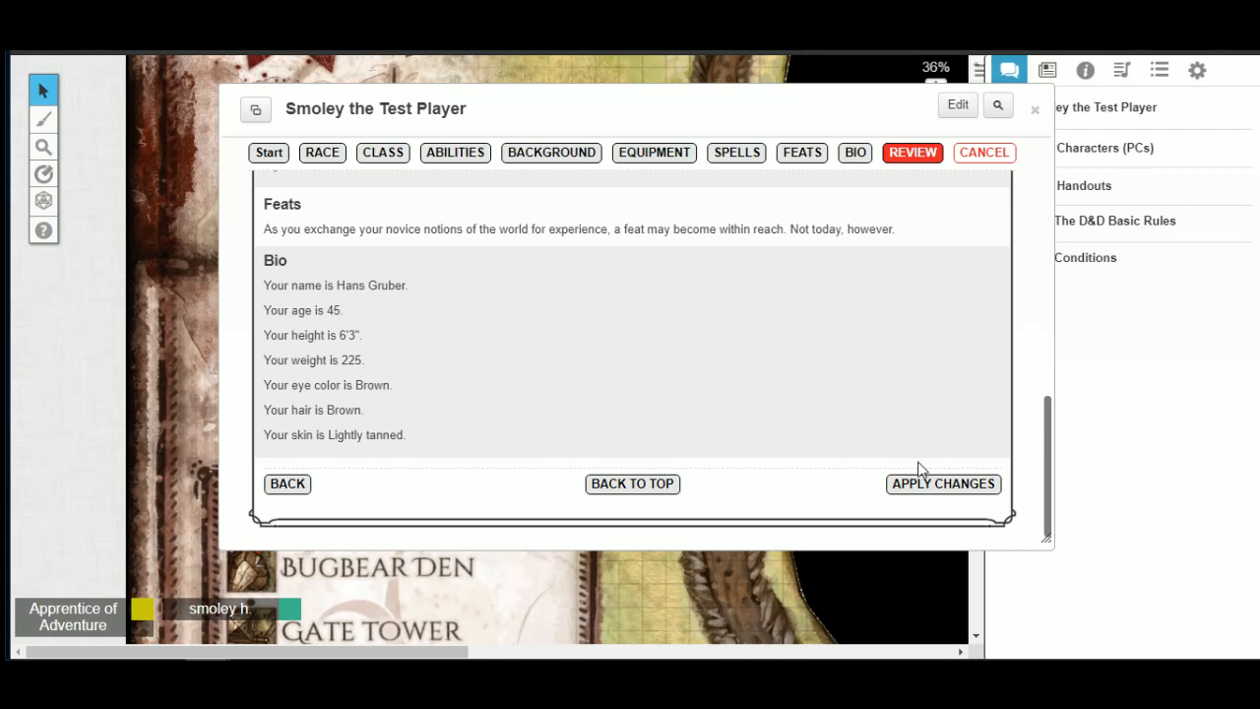
pyautogui.click(950, 488)
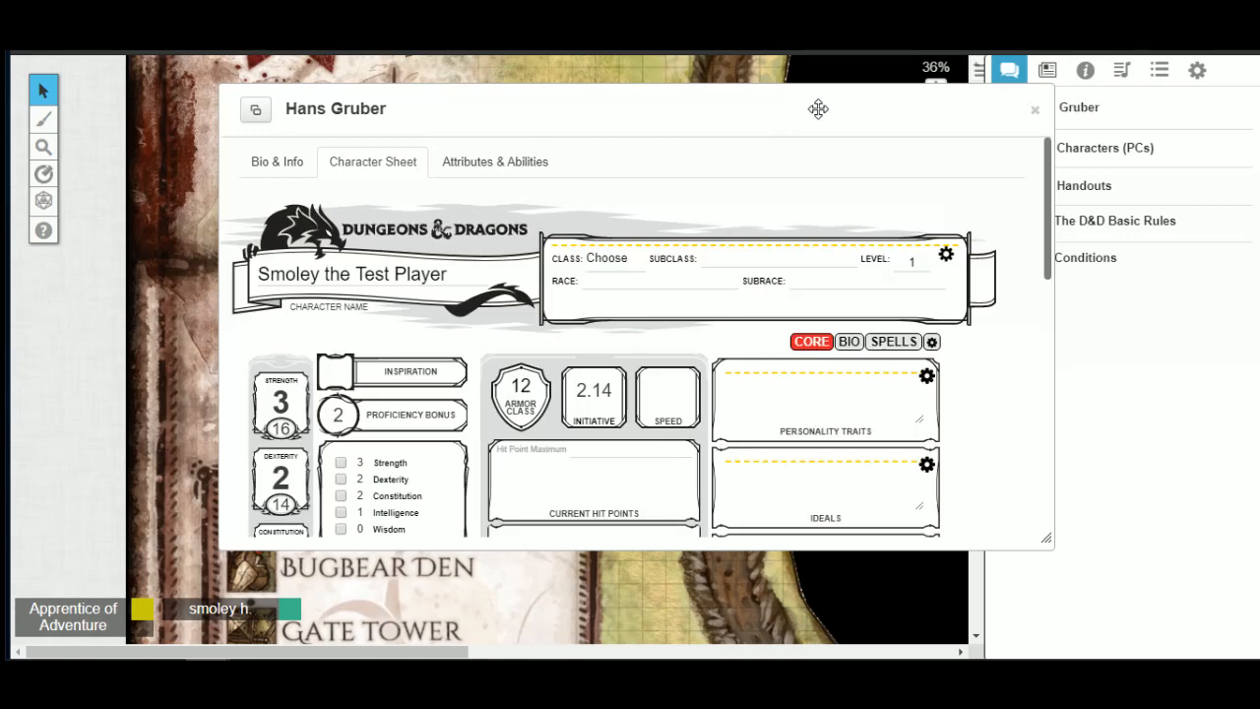
# Step: Move the character sheet window clear of the sidebar and add Smith's Tools from the compendium to the sheet
pyautogui.moveTo(816, 107); pyautogui.dragTo(727, 93)
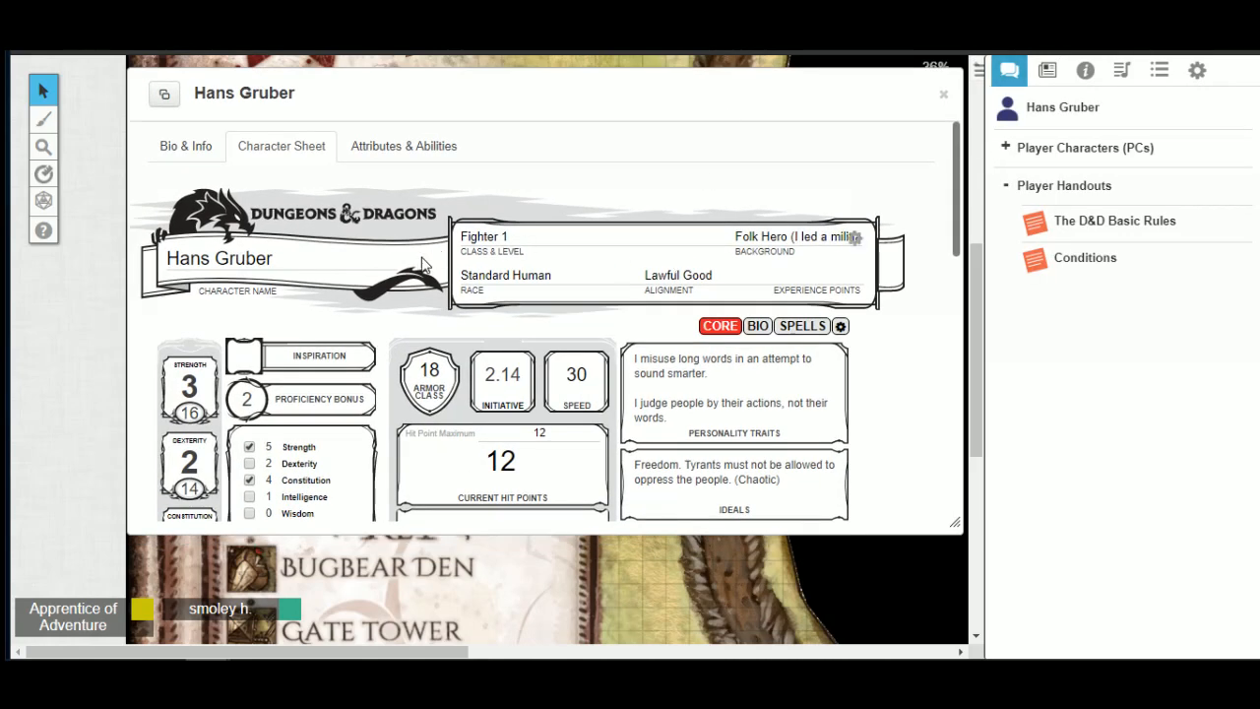
pyautogui.click(1085, 70)
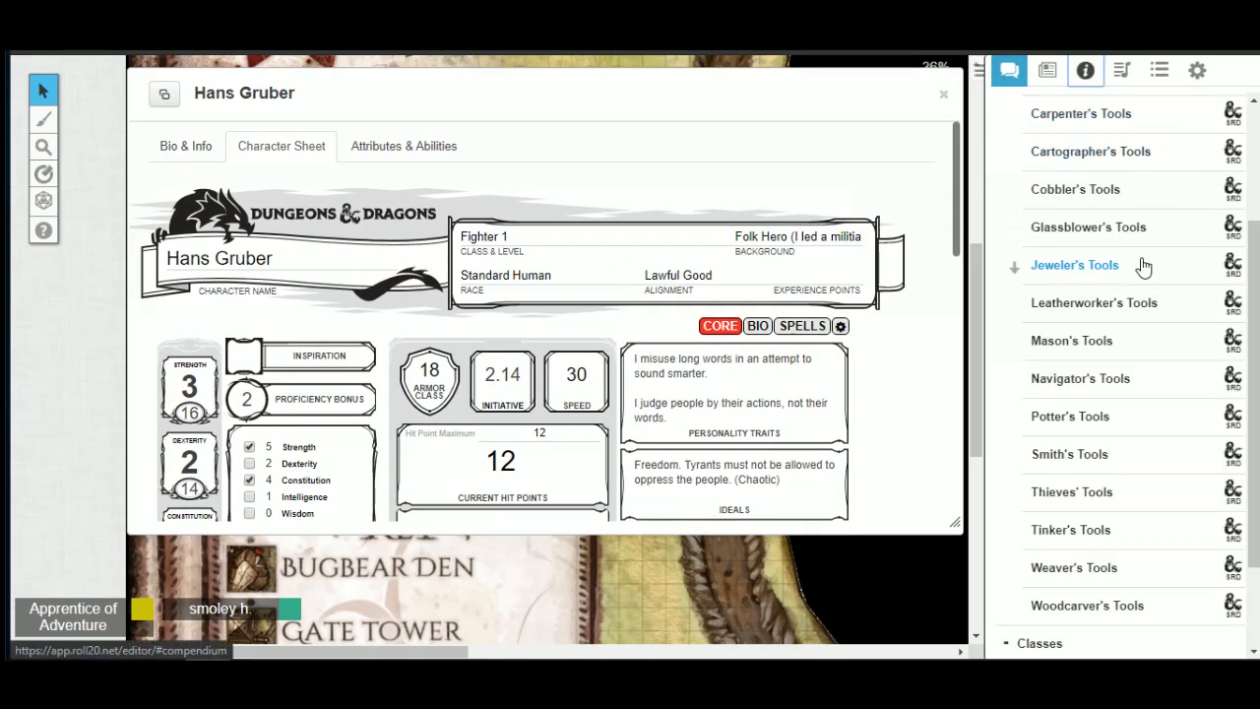
pyautogui.scroll(-1, 1139, 258)
pyautogui.scroll(-2, 1145, 254)
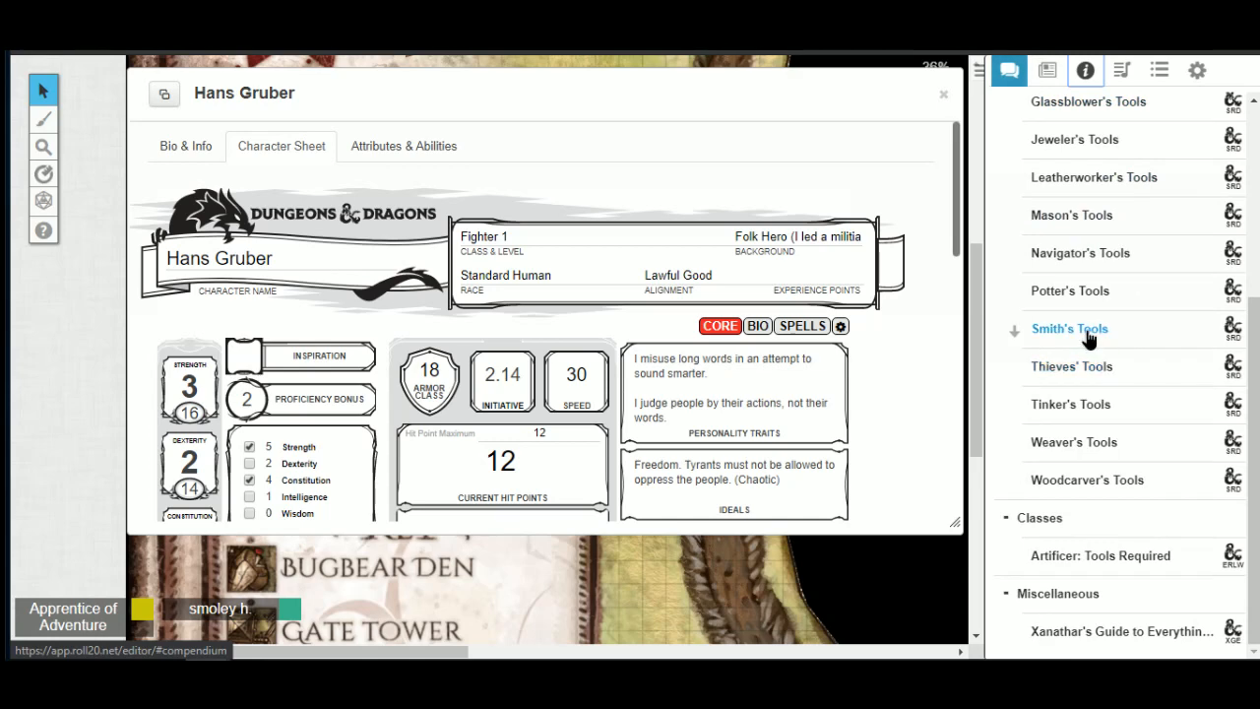
pyautogui.moveTo(1051, 329); pyautogui.dragTo(627, 340)
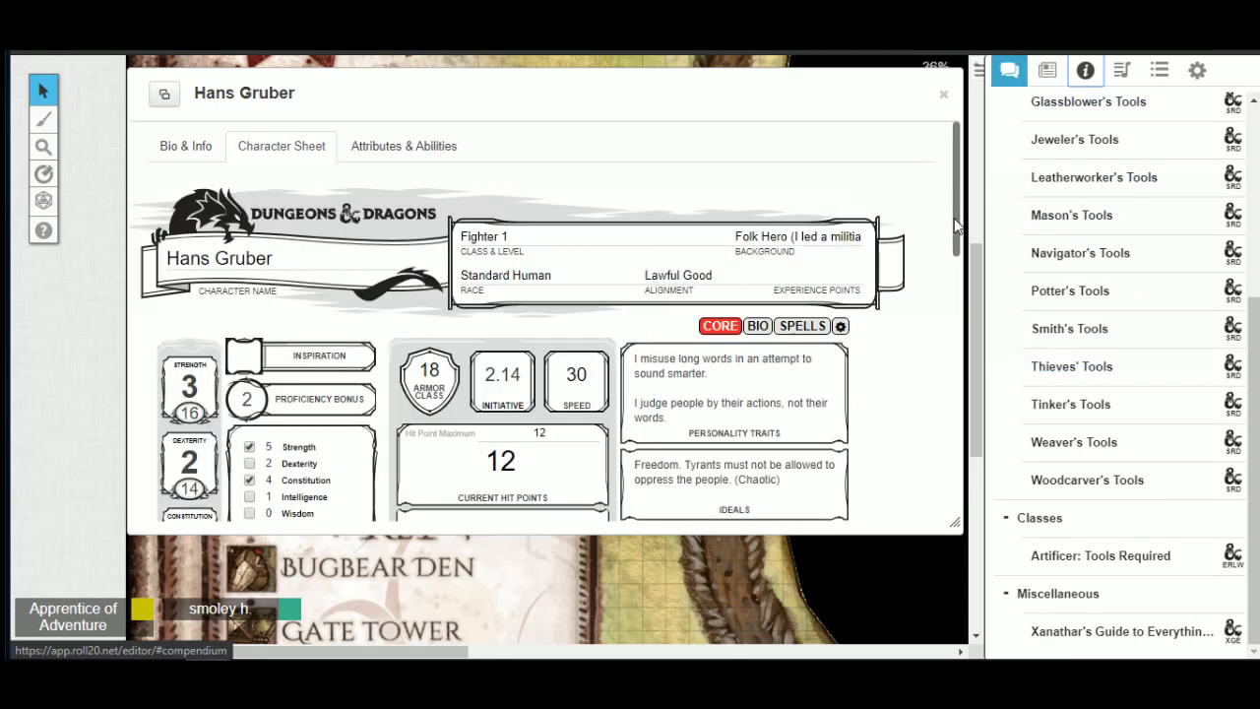
# Step: Examine the finished character sheet, including the equipment list, proficiencies, saving throws, hit points and personality traits
pyautogui.moveTo(957, 221); pyautogui.dragTo(951, 506)
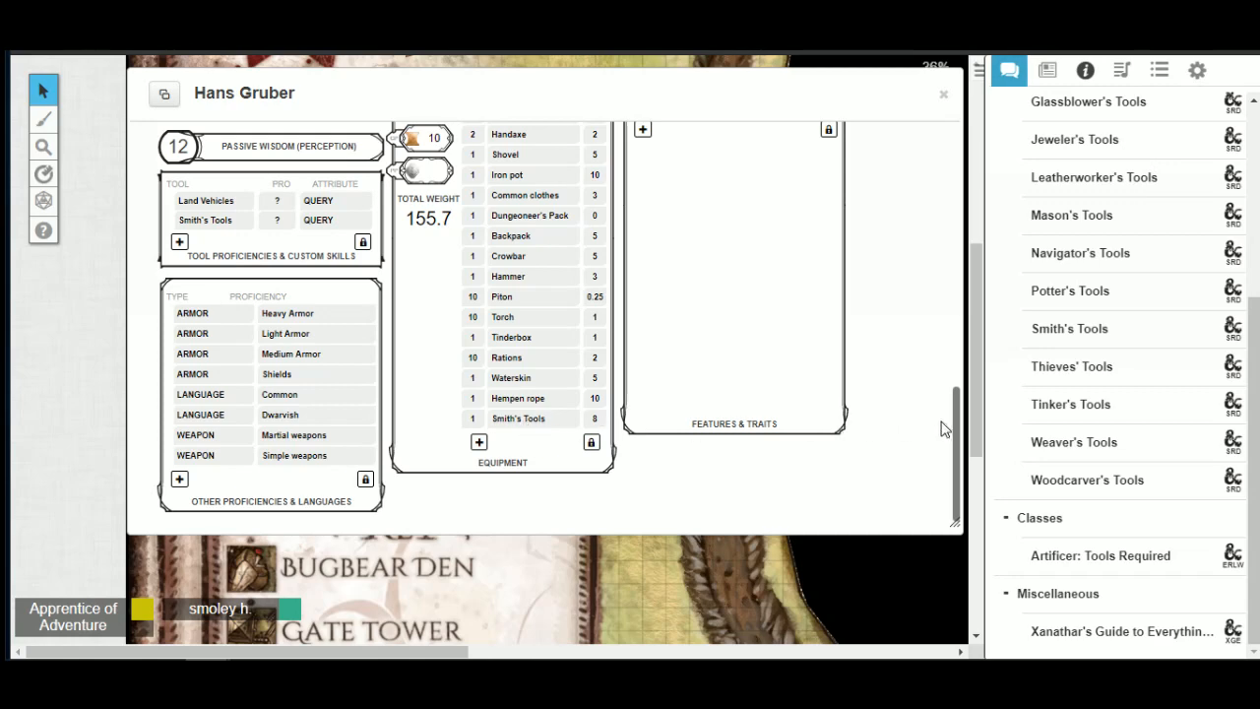
pyautogui.scroll(15, 900, 430)
pyautogui.scroll(2, 900, 430)
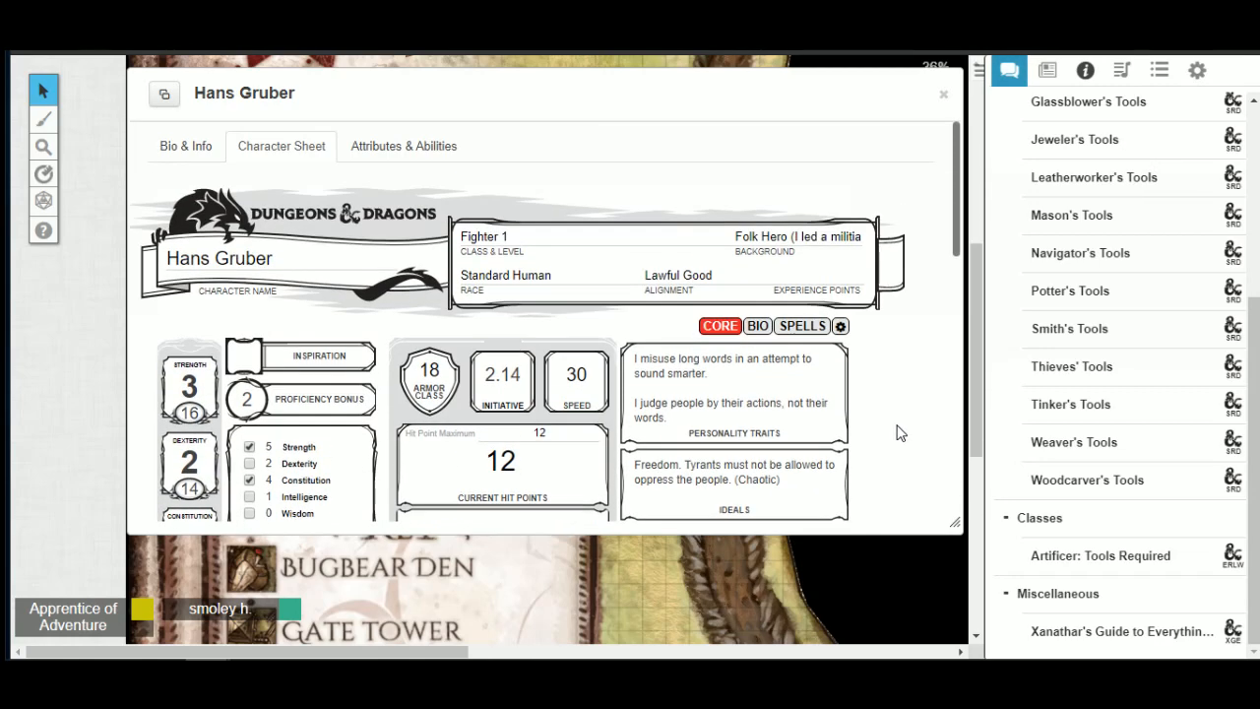
pyautogui.scroll(-1, 909, 427)
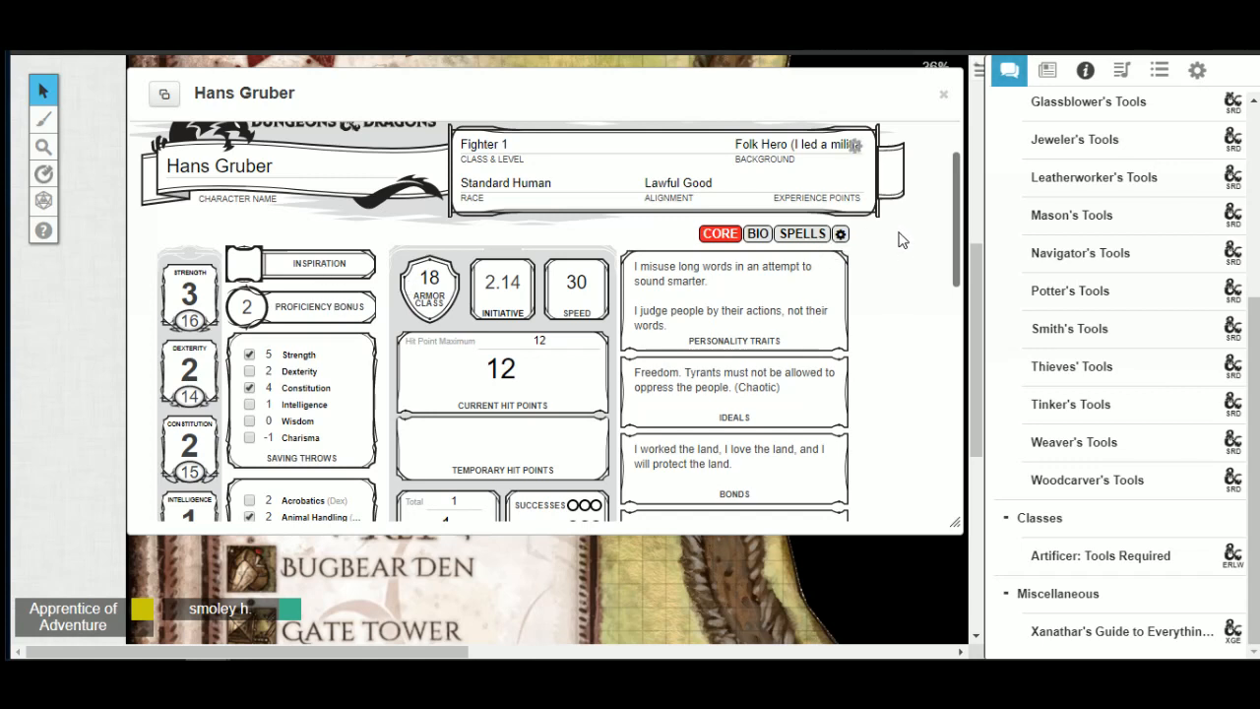
pyautogui.scroll(-1, 901, 240)
pyautogui.scroll(-2, 902, 240)
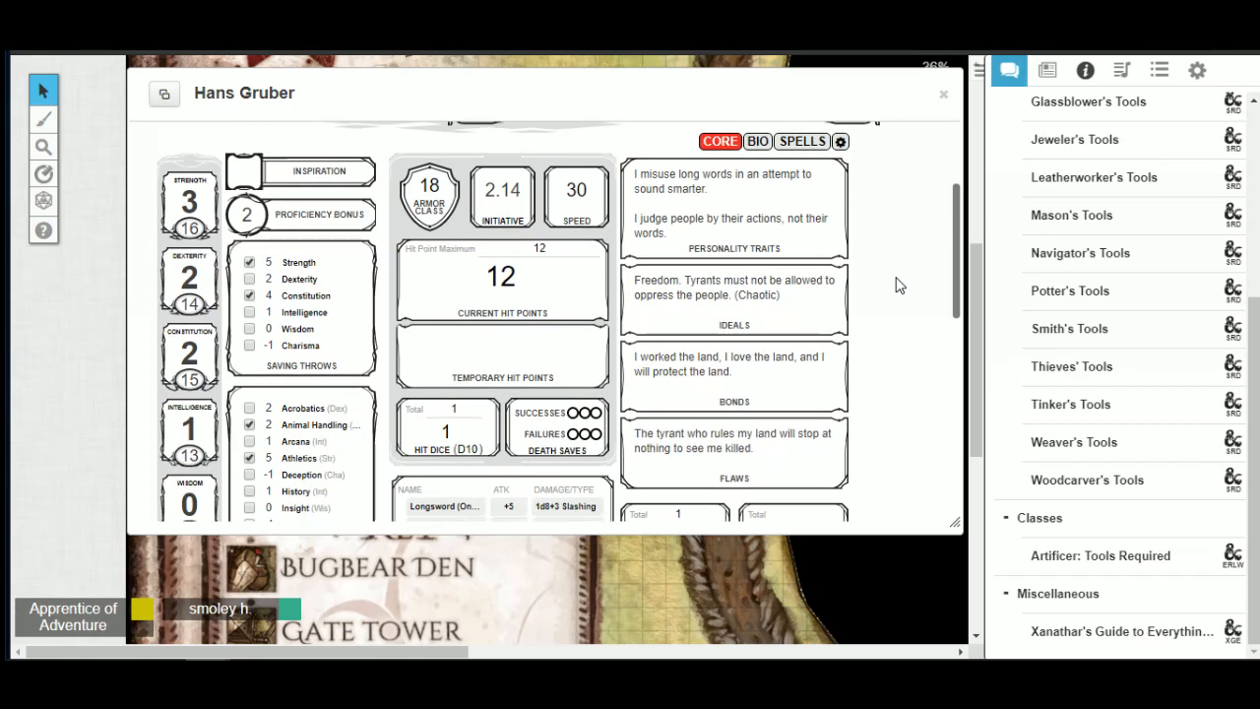
pyautogui.scroll(-2, 921, 262)
pyautogui.scroll(7, 921, 262)
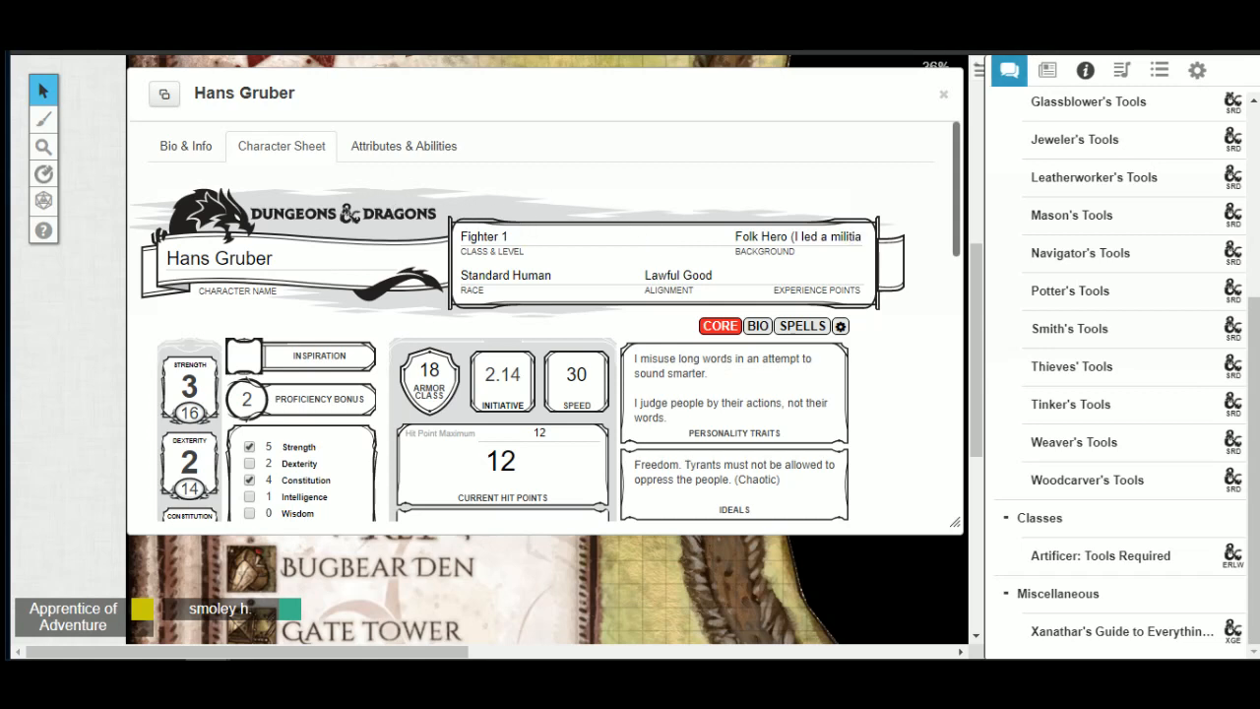
# Step: Switch to the web guide that rates the races for a Fighter
pyautogui.click(295, 51)
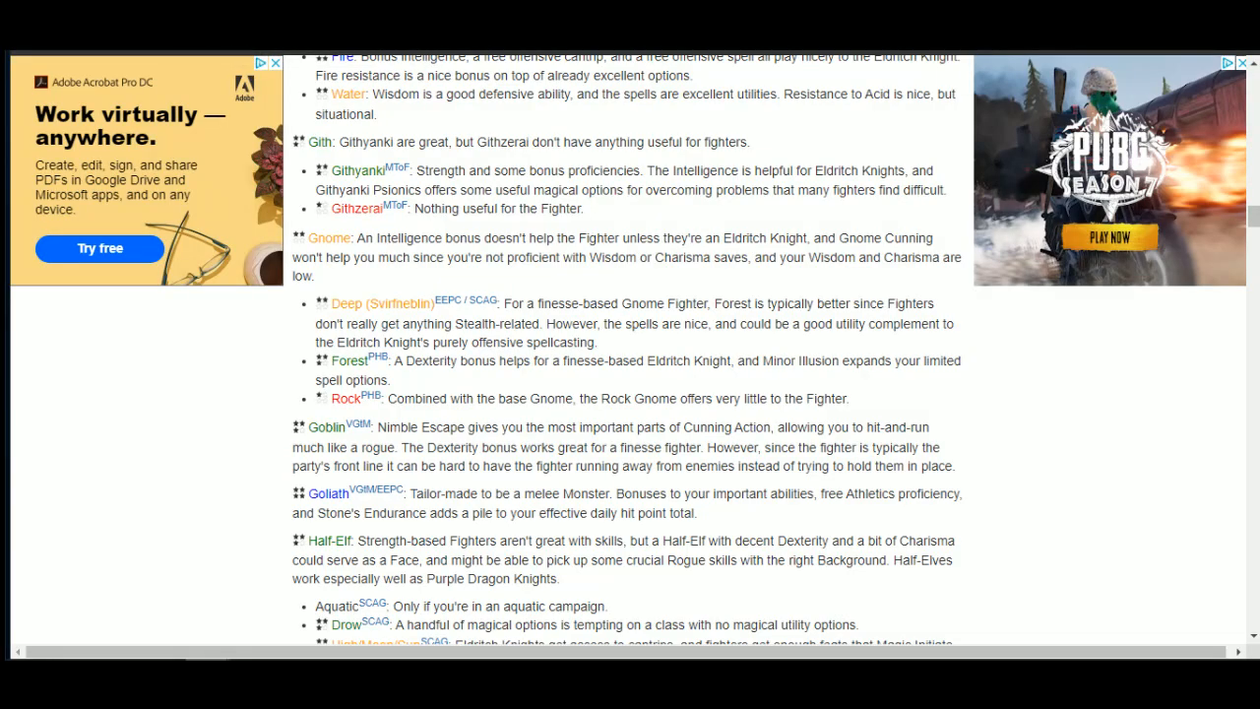
# Step: Navigate from the guide's Characters section through its Classes list to the Fighter Handbook
pyautogui.scroll(3, 585, 237)
pyautogui.scroll(20, 827, 334)
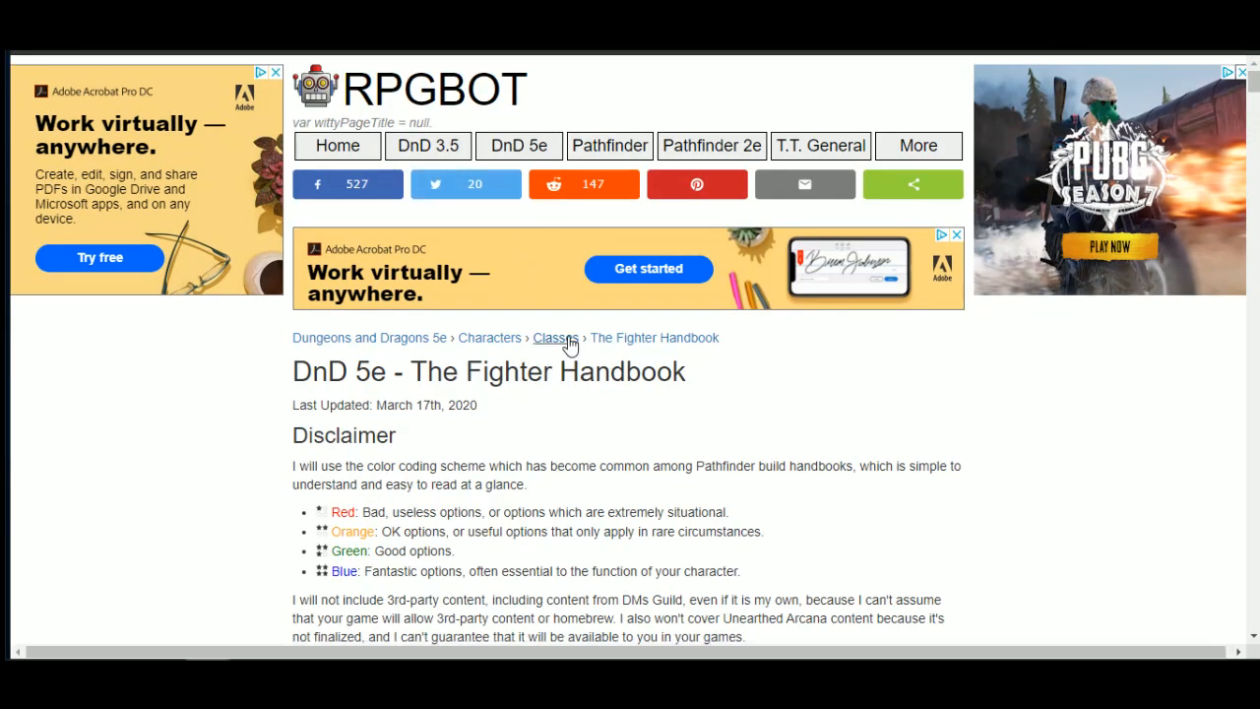
pyautogui.click(490, 338)
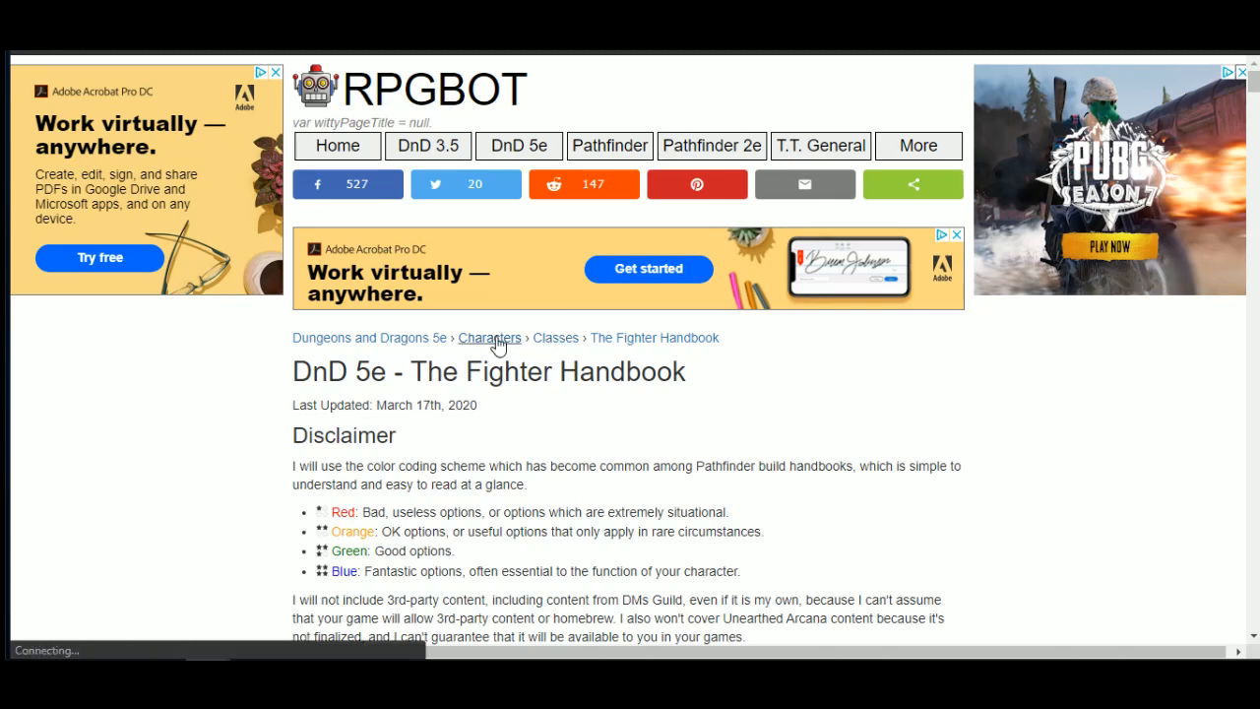
pyautogui.scroll(-2, 591, 313)
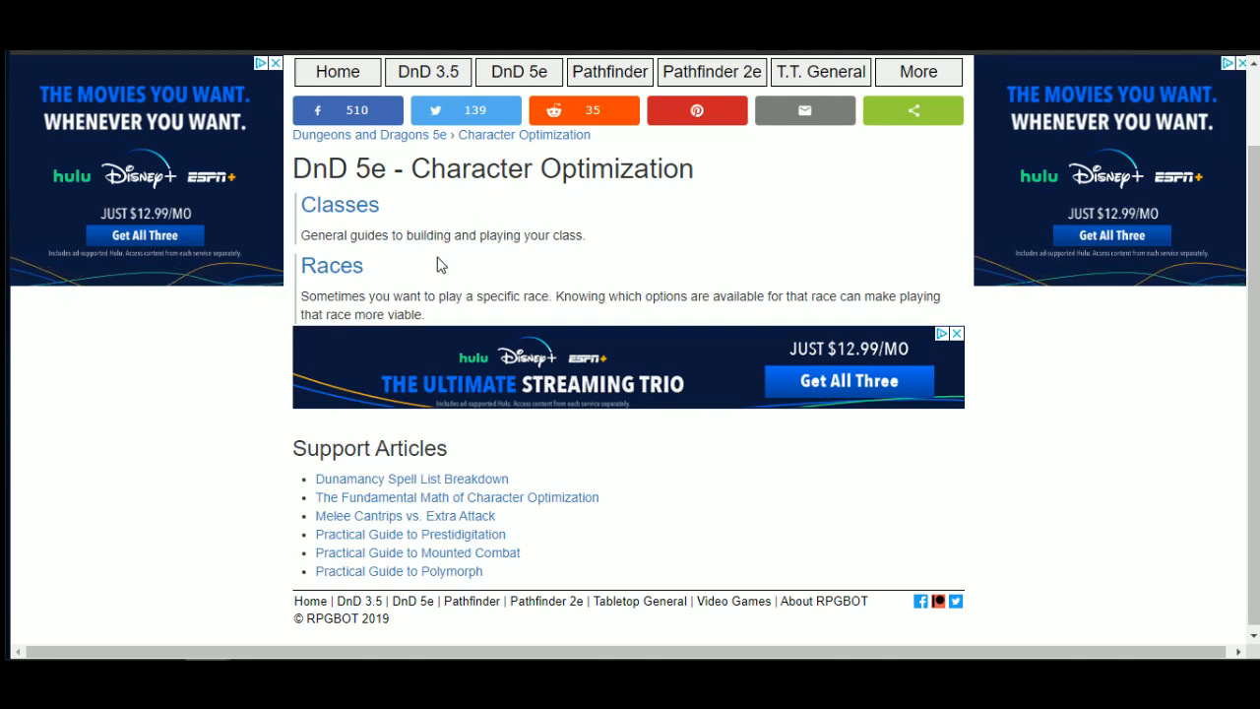
pyautogui.click(369, 213)
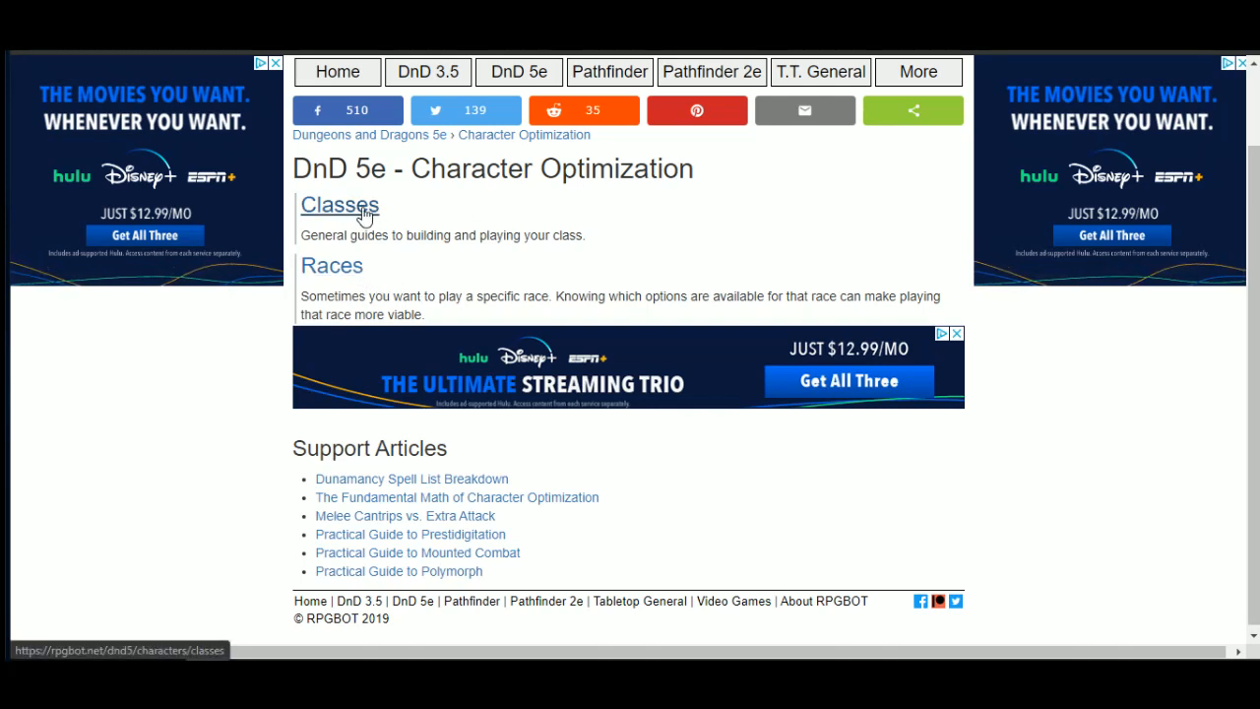
pyautogui.scroll(-5, 582, 306)
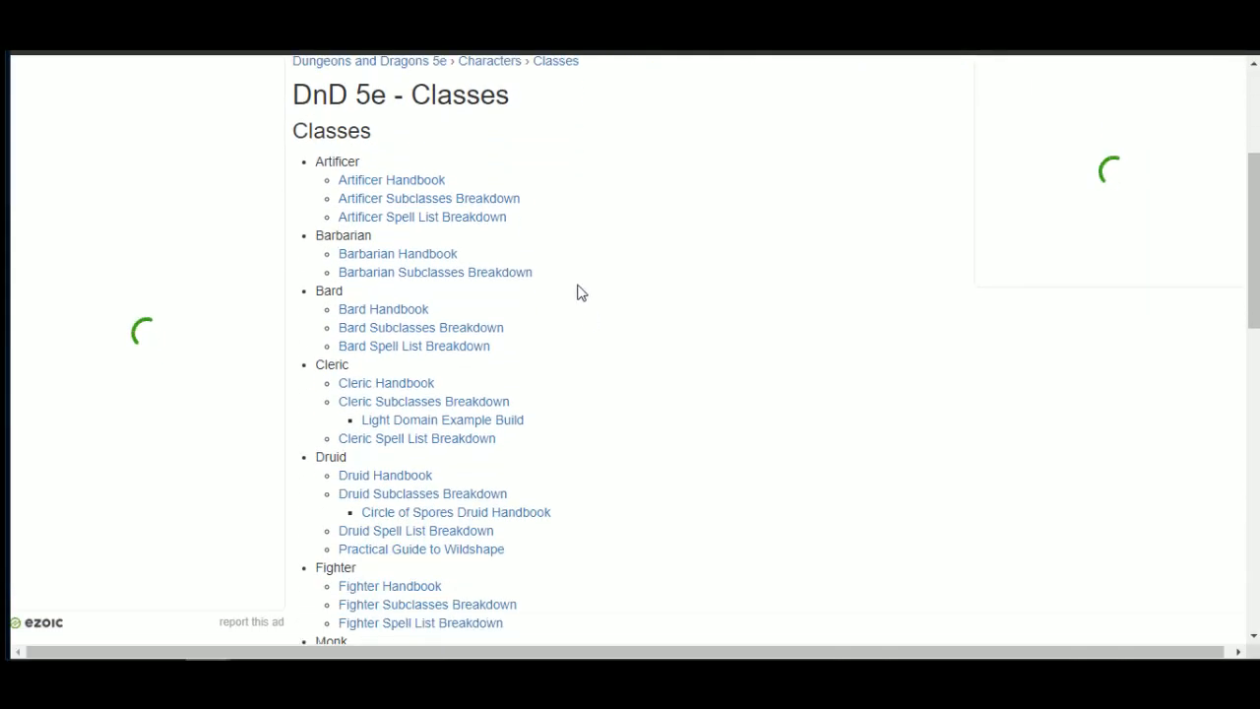
pyautogui.click(422, 407)
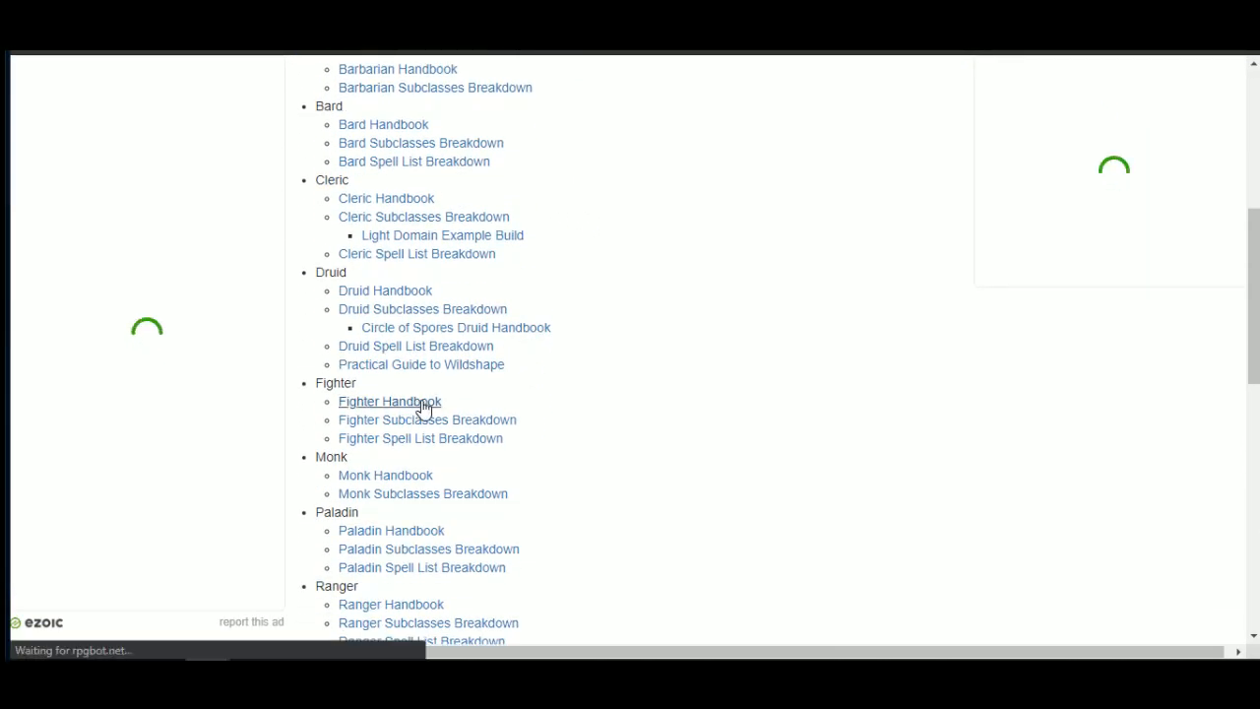
# Step: Examine the Fighter Handbook's colour rating scheme, introduction and fighting style ratings
pyautogui.scroll(-3, 752, 292)
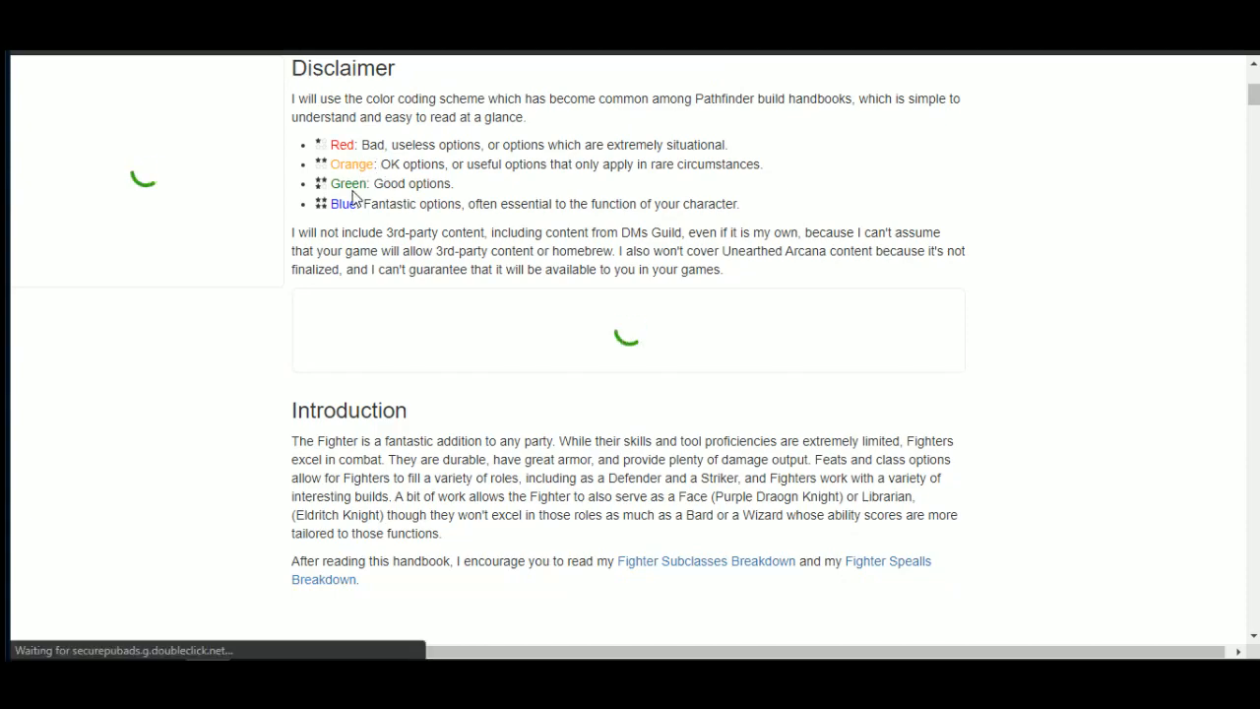
pyautogui.scroll(-4, 655, 243)
pyautogui.scroll(-15, 654, 243)
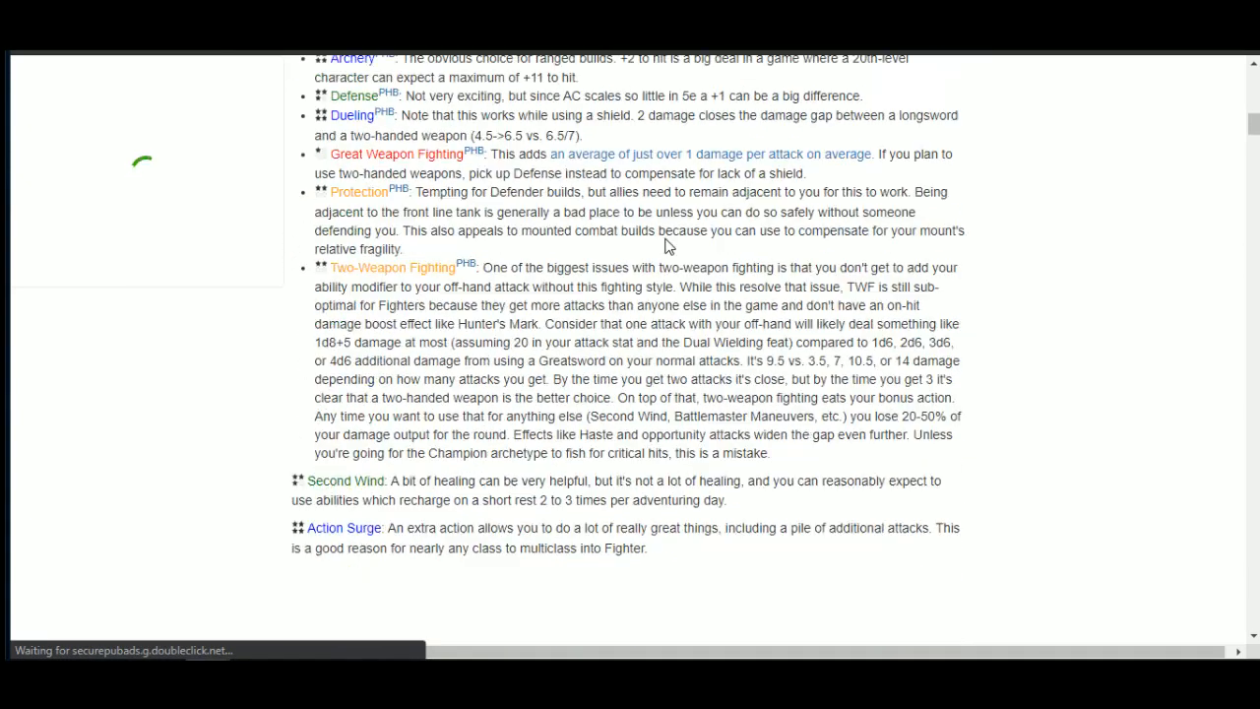
# Step: Examine the handbook's race ratings for a Fighter from Aarakocra to Tiefling, highlighting part of the remark on the Drow elf
pyautogui.scroll(-4, 678, 264)
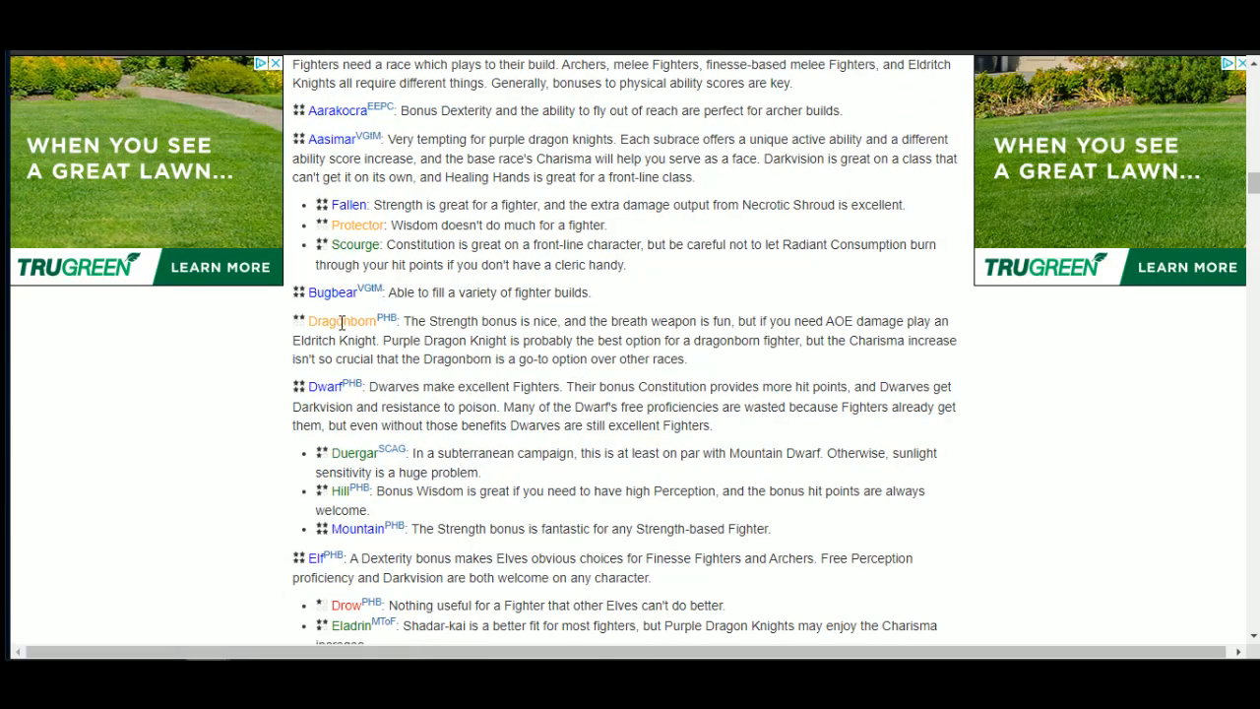
pyautogui.scroll(-4, 569, 292)
pyautogui.scroll(-2, 569, 292)
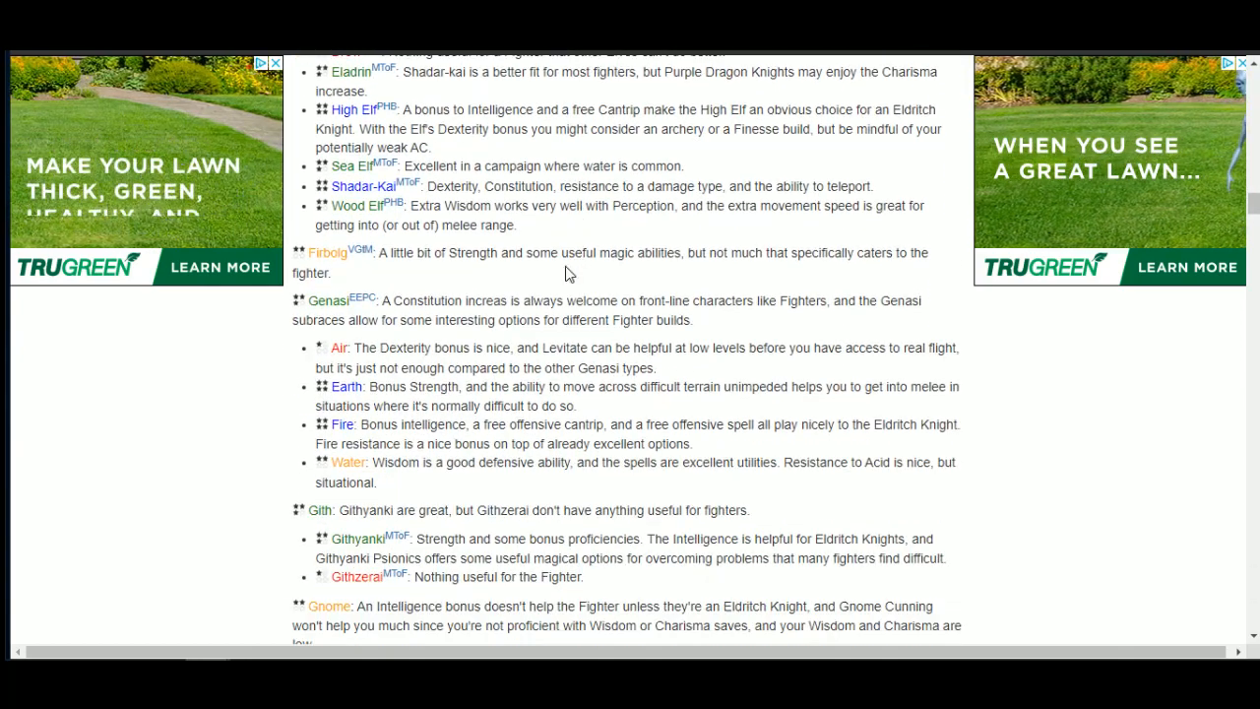
pyautogui.scroll(3, 359, 330)
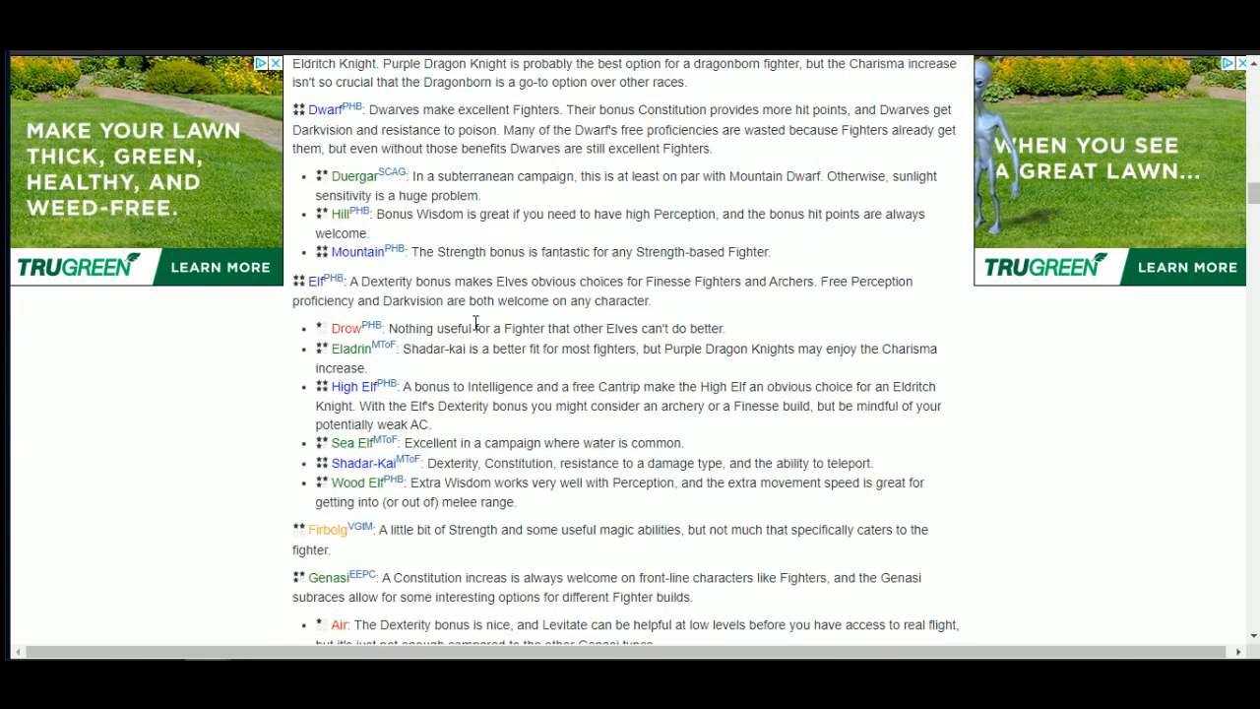
pyautogui.moveTo(674, 328); pyautogui.dragTo(724, 328)
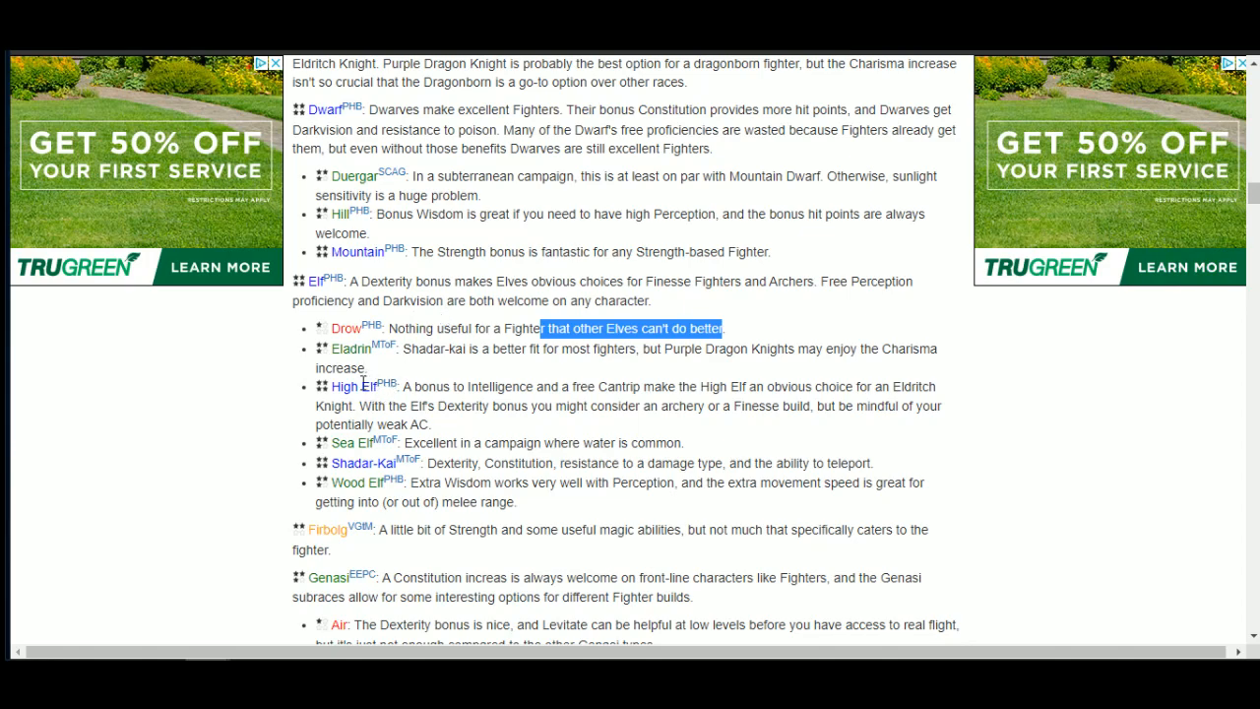
pyautogui.scroll(-1, 364, 382)
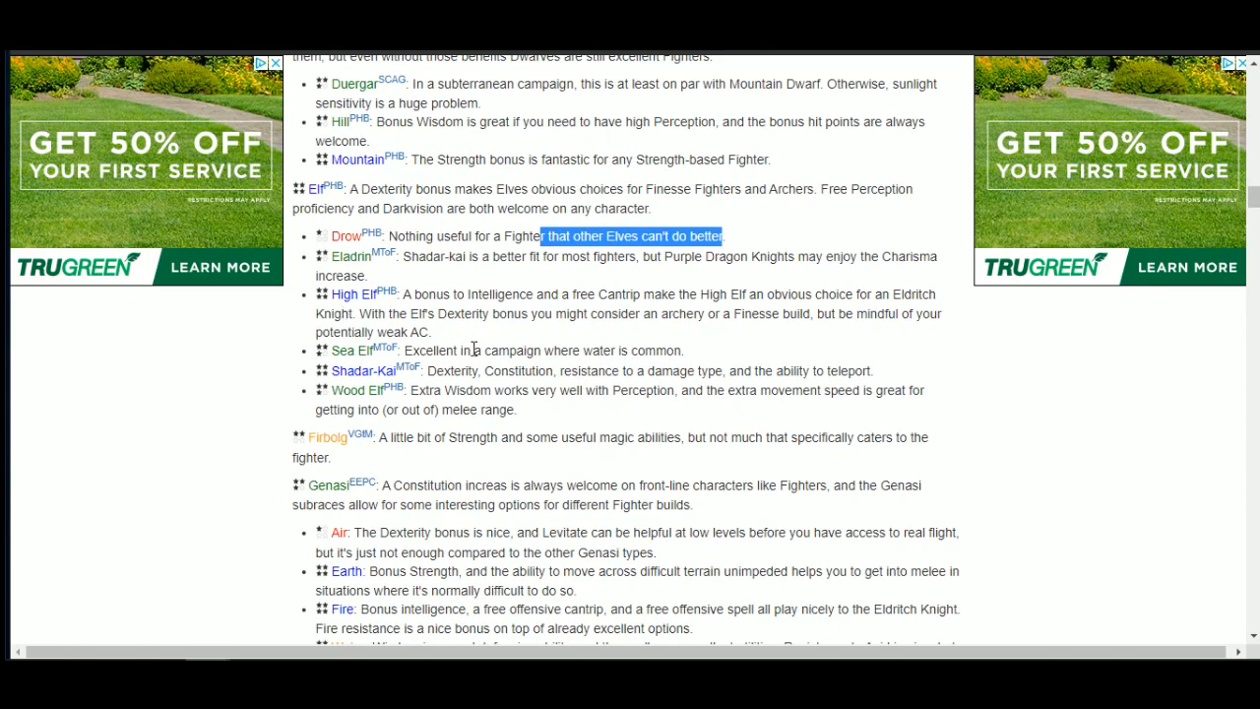
pyautogui.scroll(-1, 728, 314)
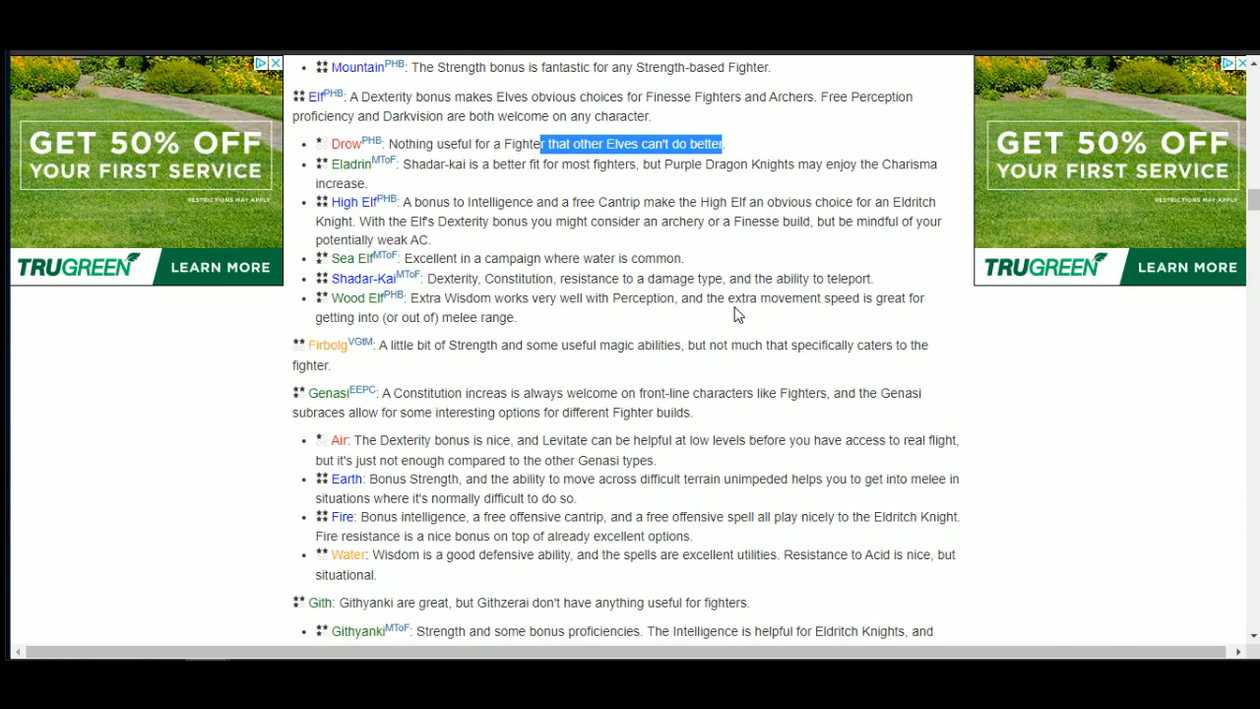
pyautogui.scroll(-2, 689, 297)
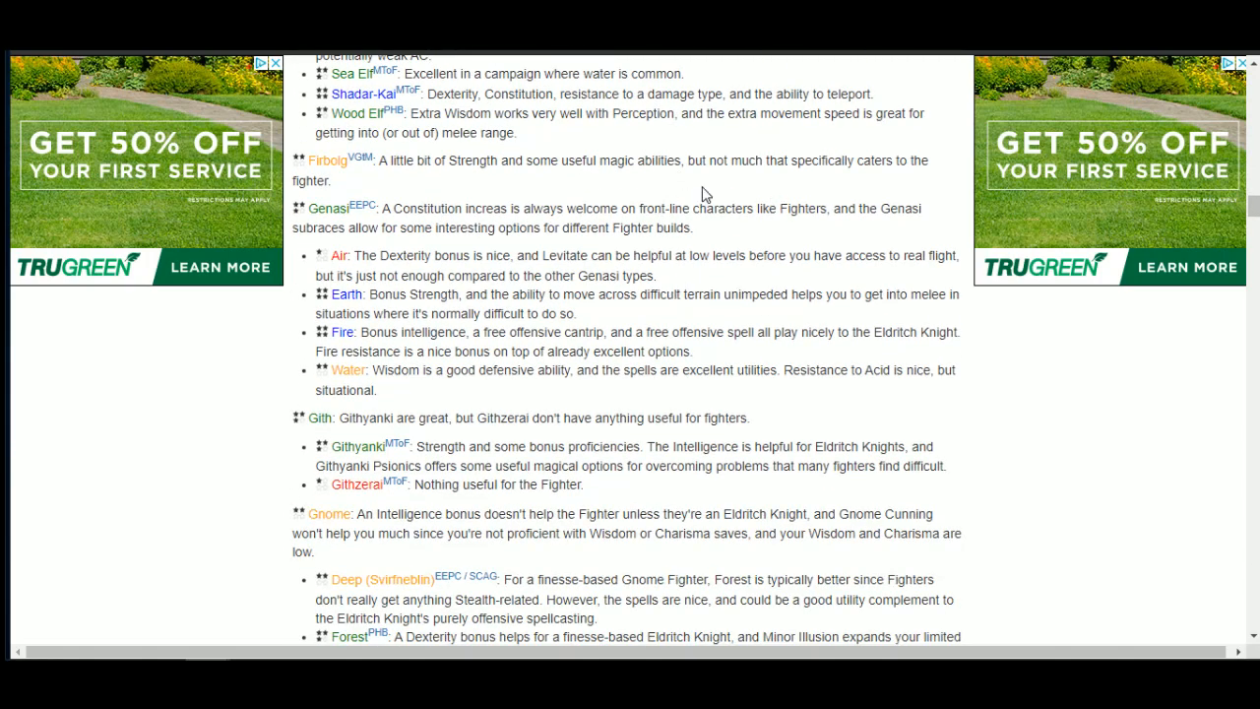
pyautogui.scroll(-4, 714, 214)
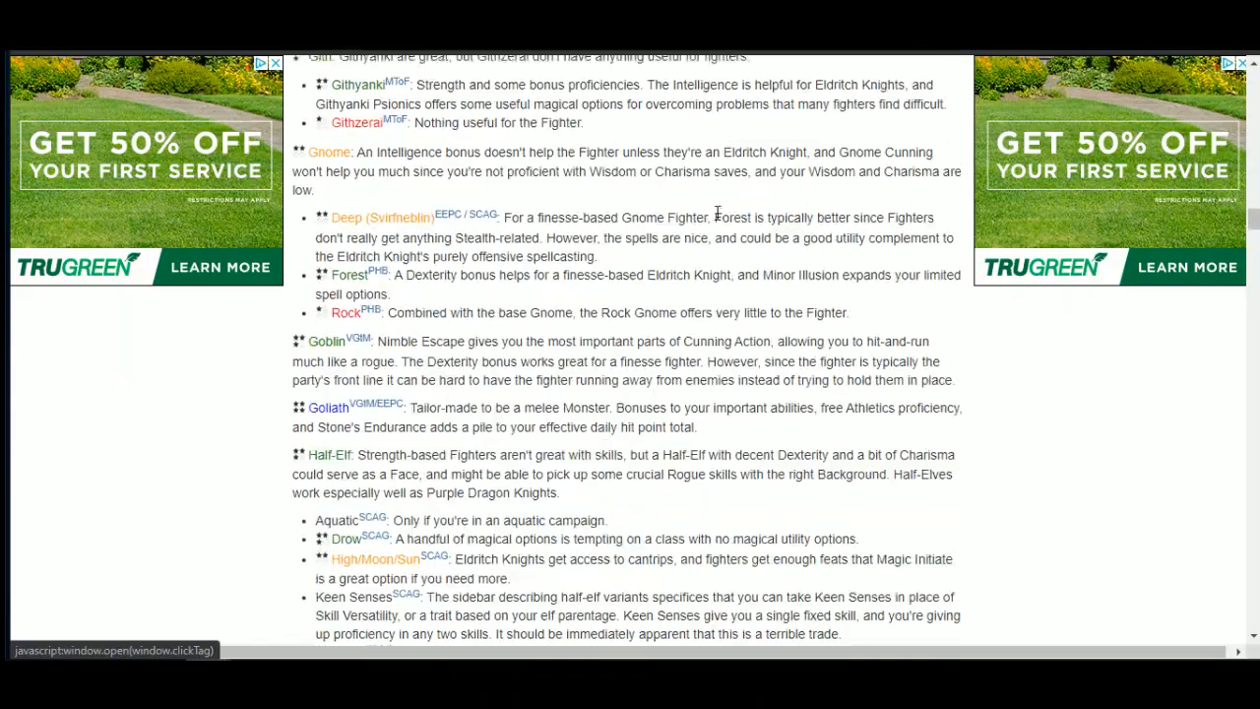
pyautogui.scroll(-17, 713, 212)
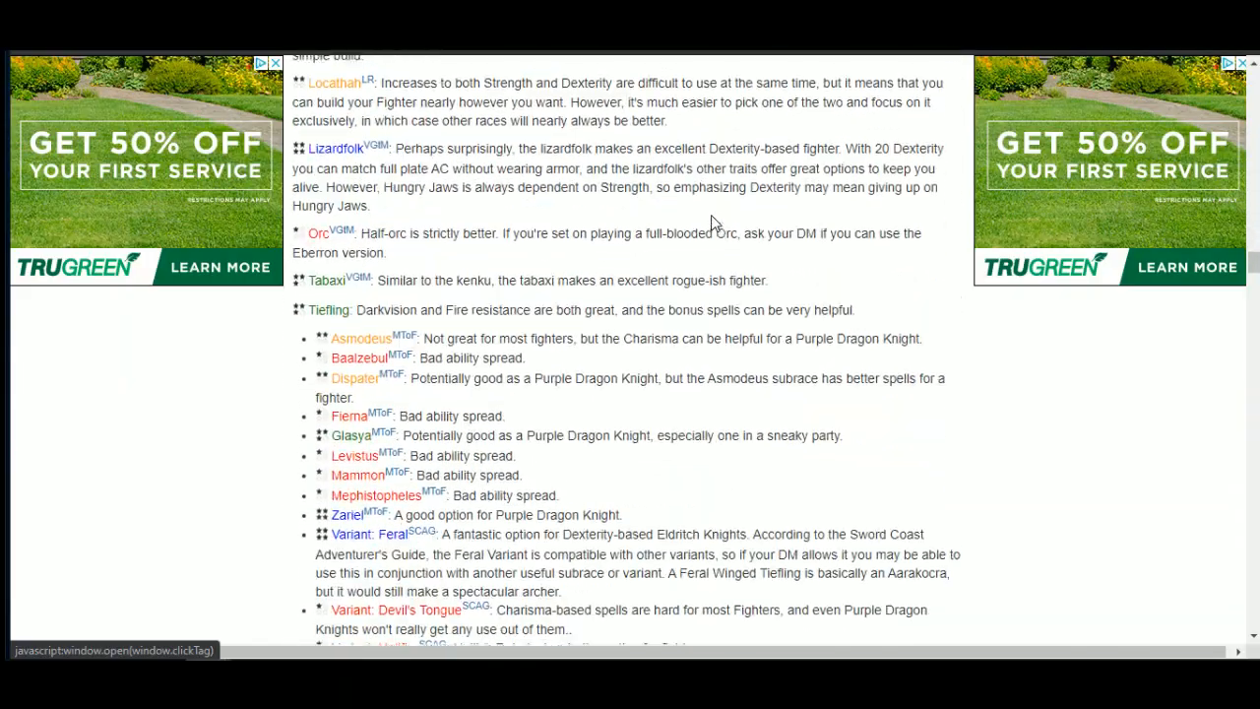
# Step: Examine the handbook's ratings for the dragonmarked races and the races of Ravnica and Wildemount
pyautogui.scroll(-20, 712, 220)
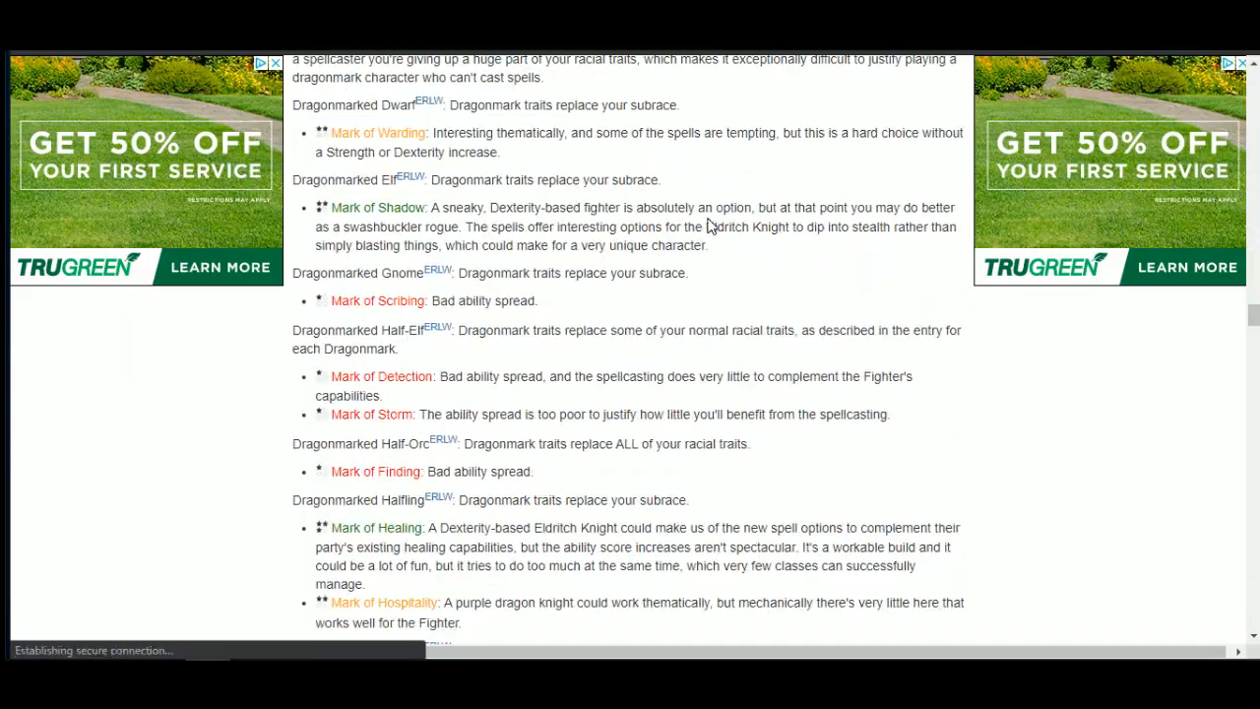
pyautogui.scroll(-3, 760, 241)
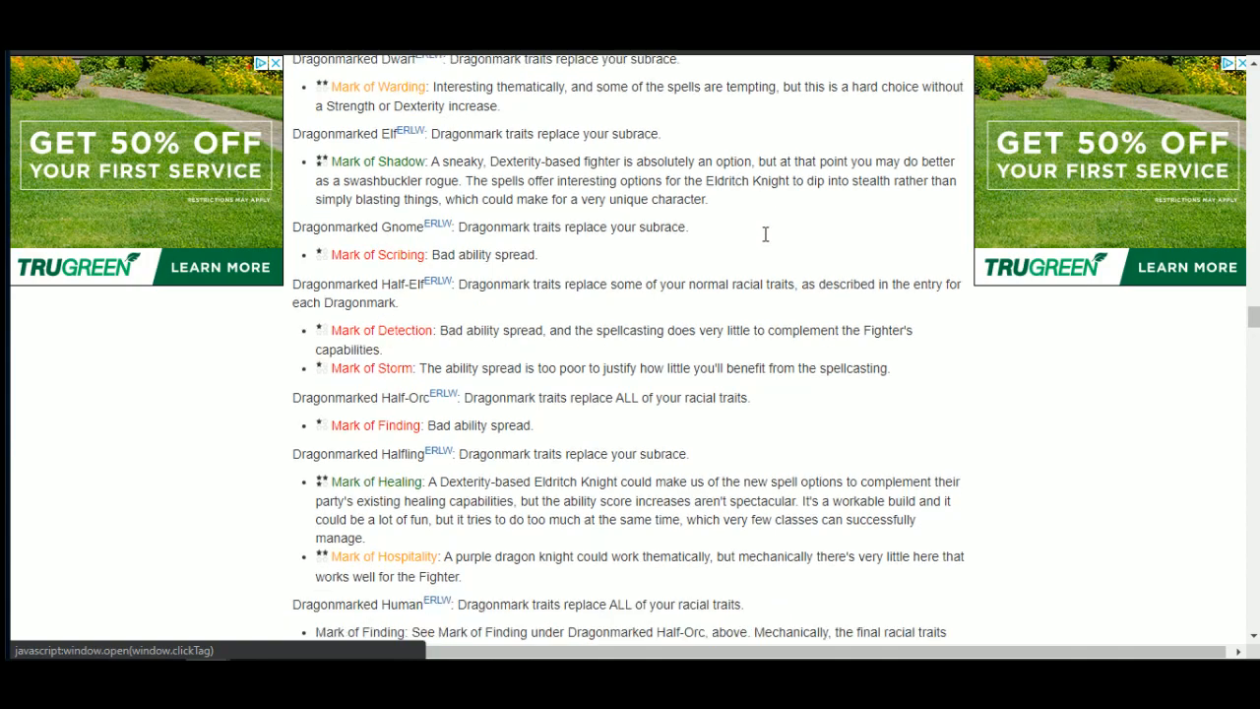
pyautogui.scroll(-6, 762, 236)
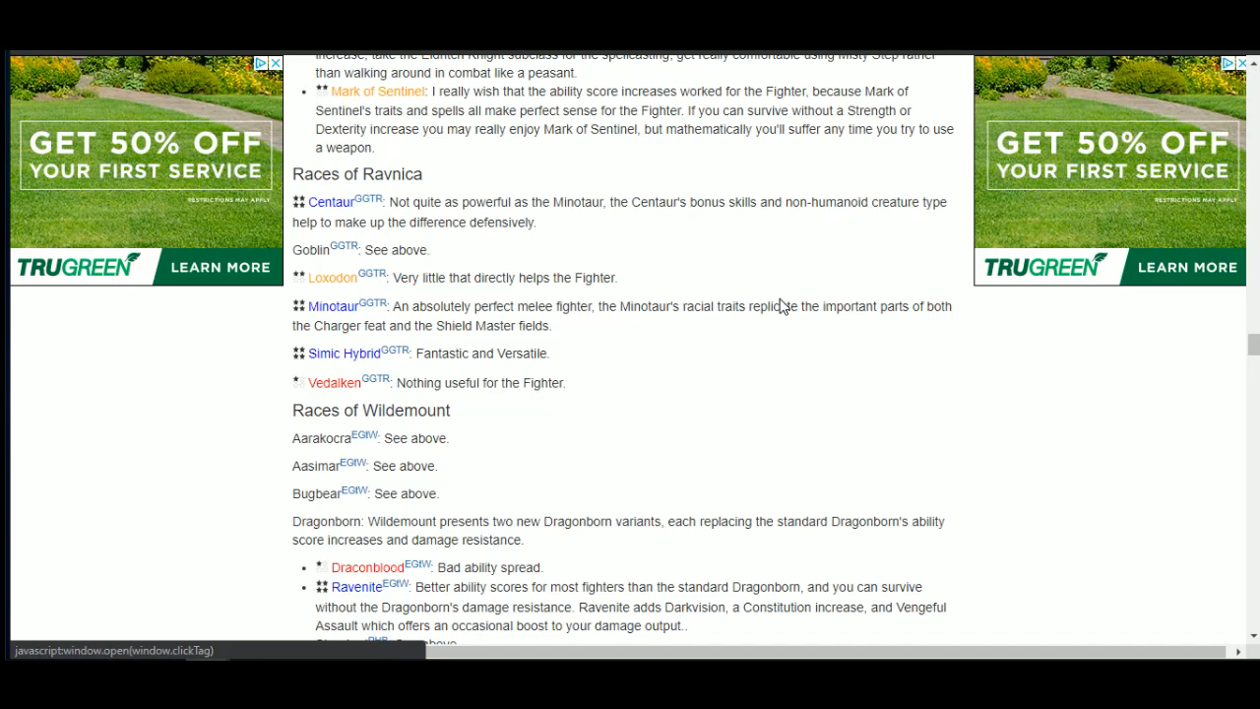
pyautogui.scroll(-2, 784, 293)
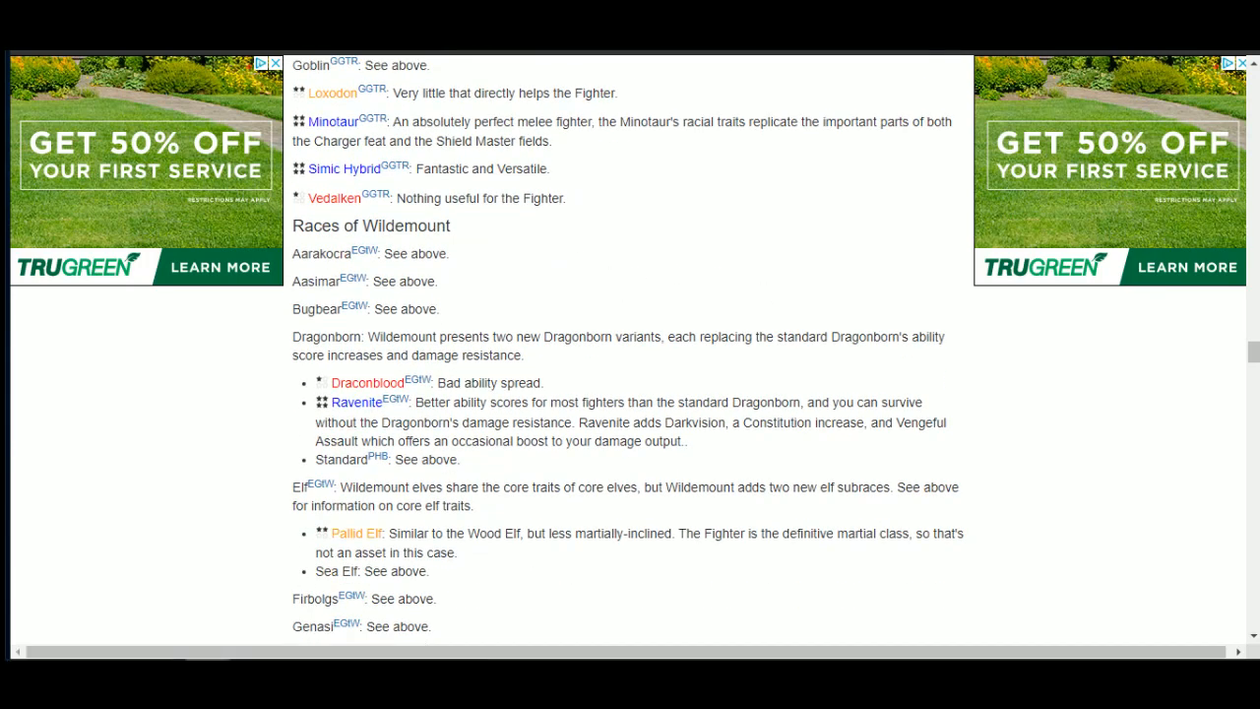
# Step: Switch back to the Roll20 character sheet
pyautogui.hotkey('ctrl', 'Tab')
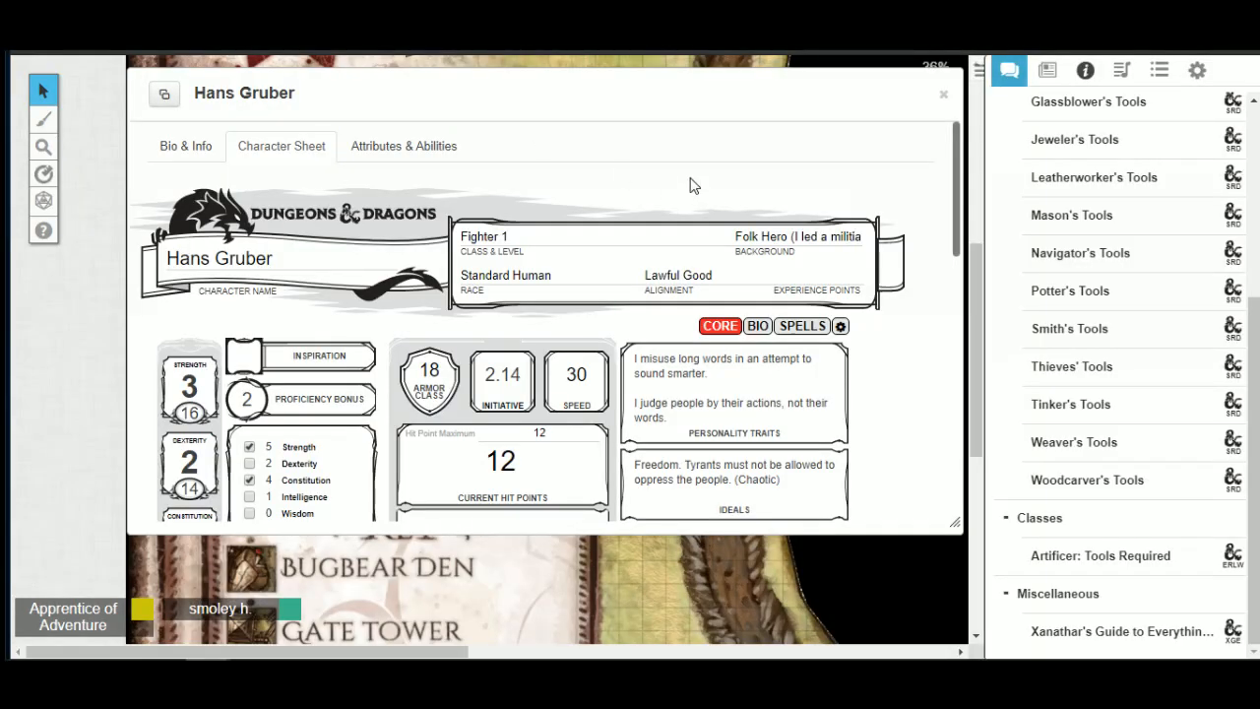